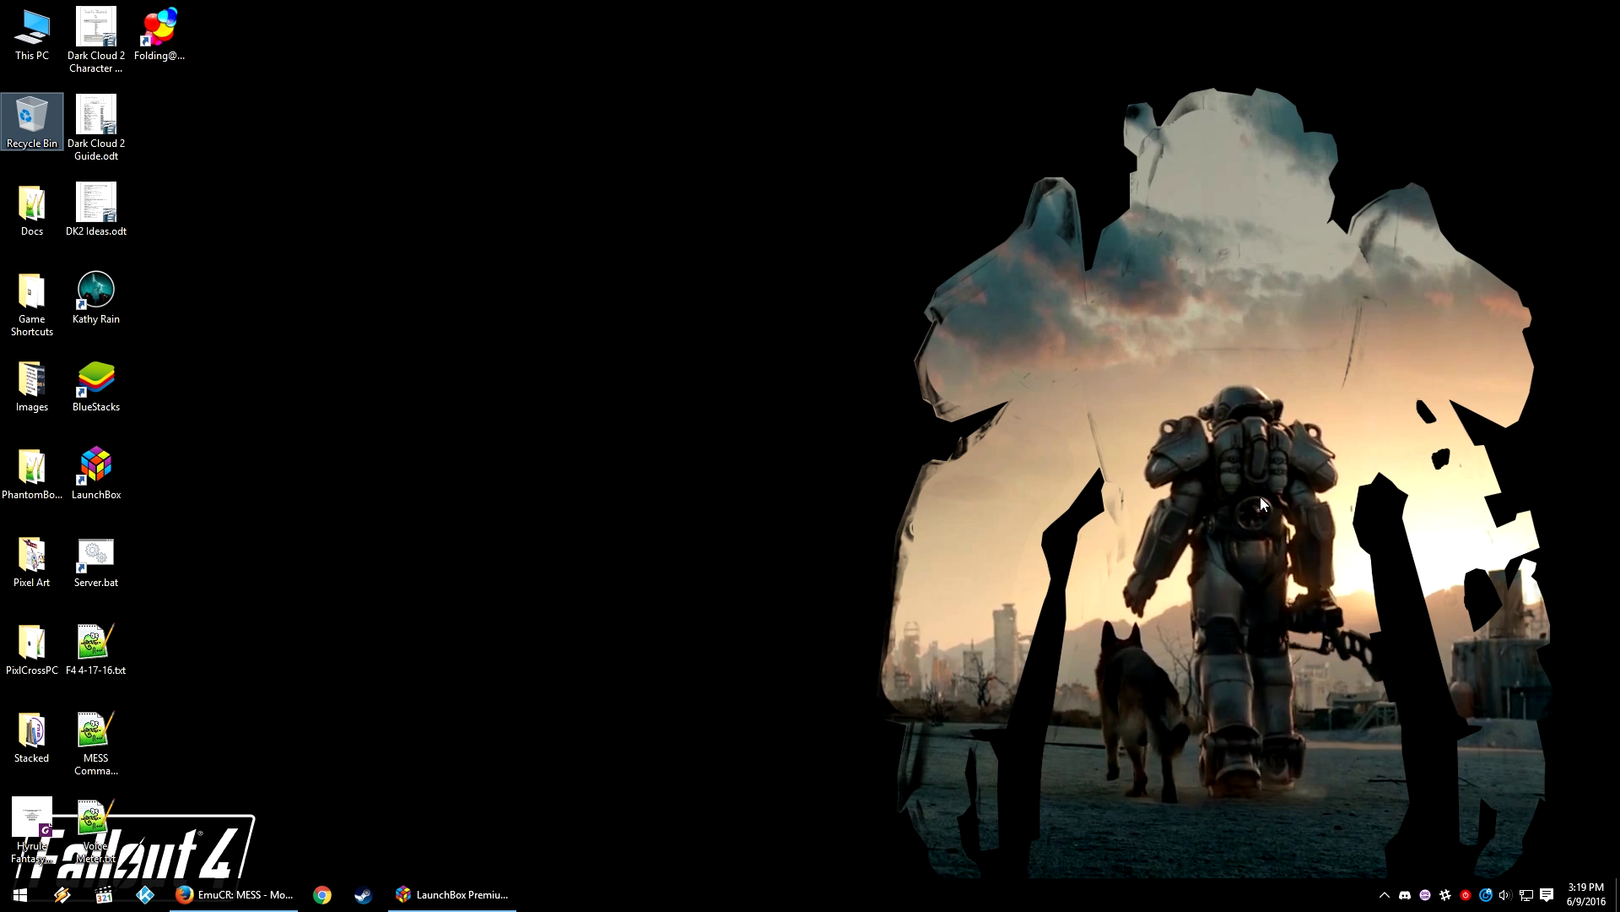
Switch to Firefox and look through the EmuCR home page's recent emulator posts and its category list.
key("alt+Tab")
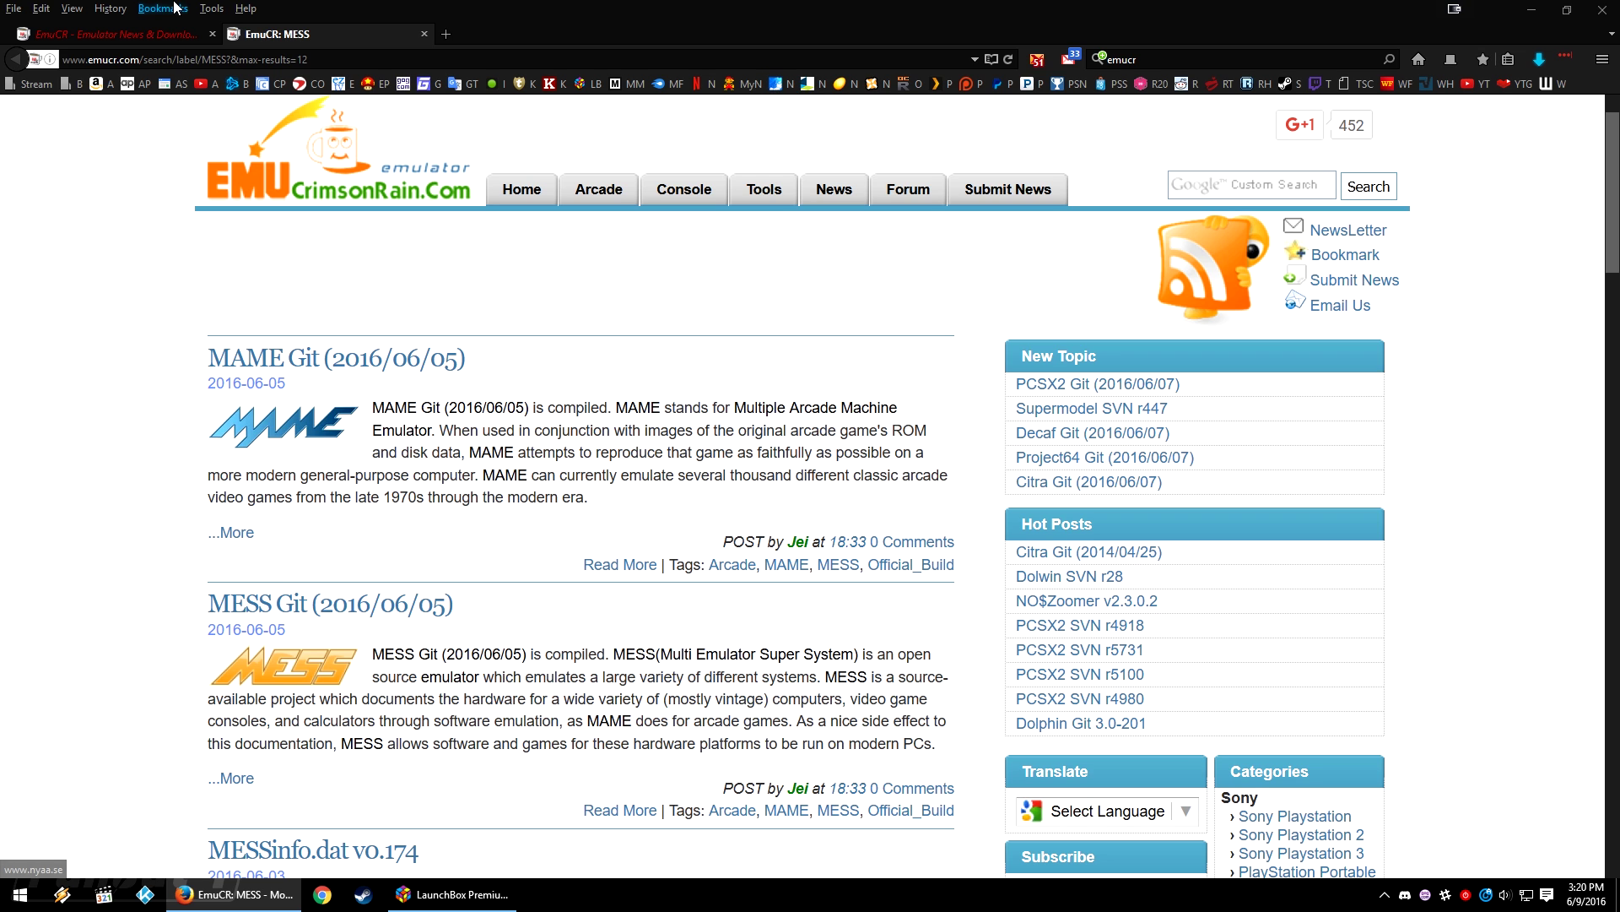
left_click(149, 35)
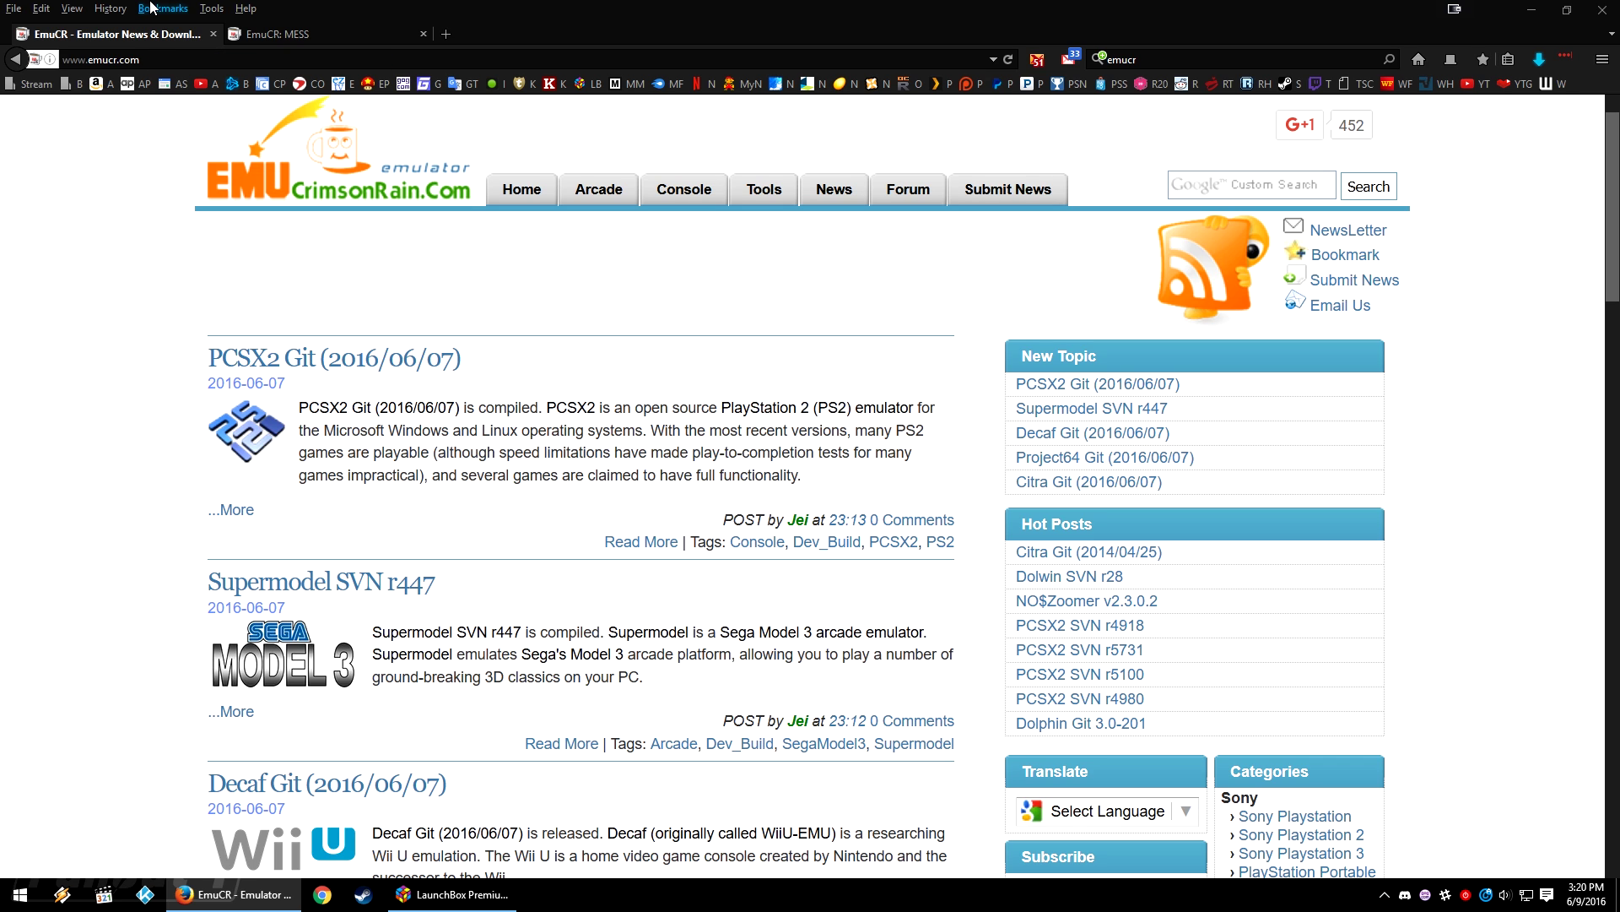
scroll(440, 456, "down", 10)
scroll(439, 456, "down", 5)
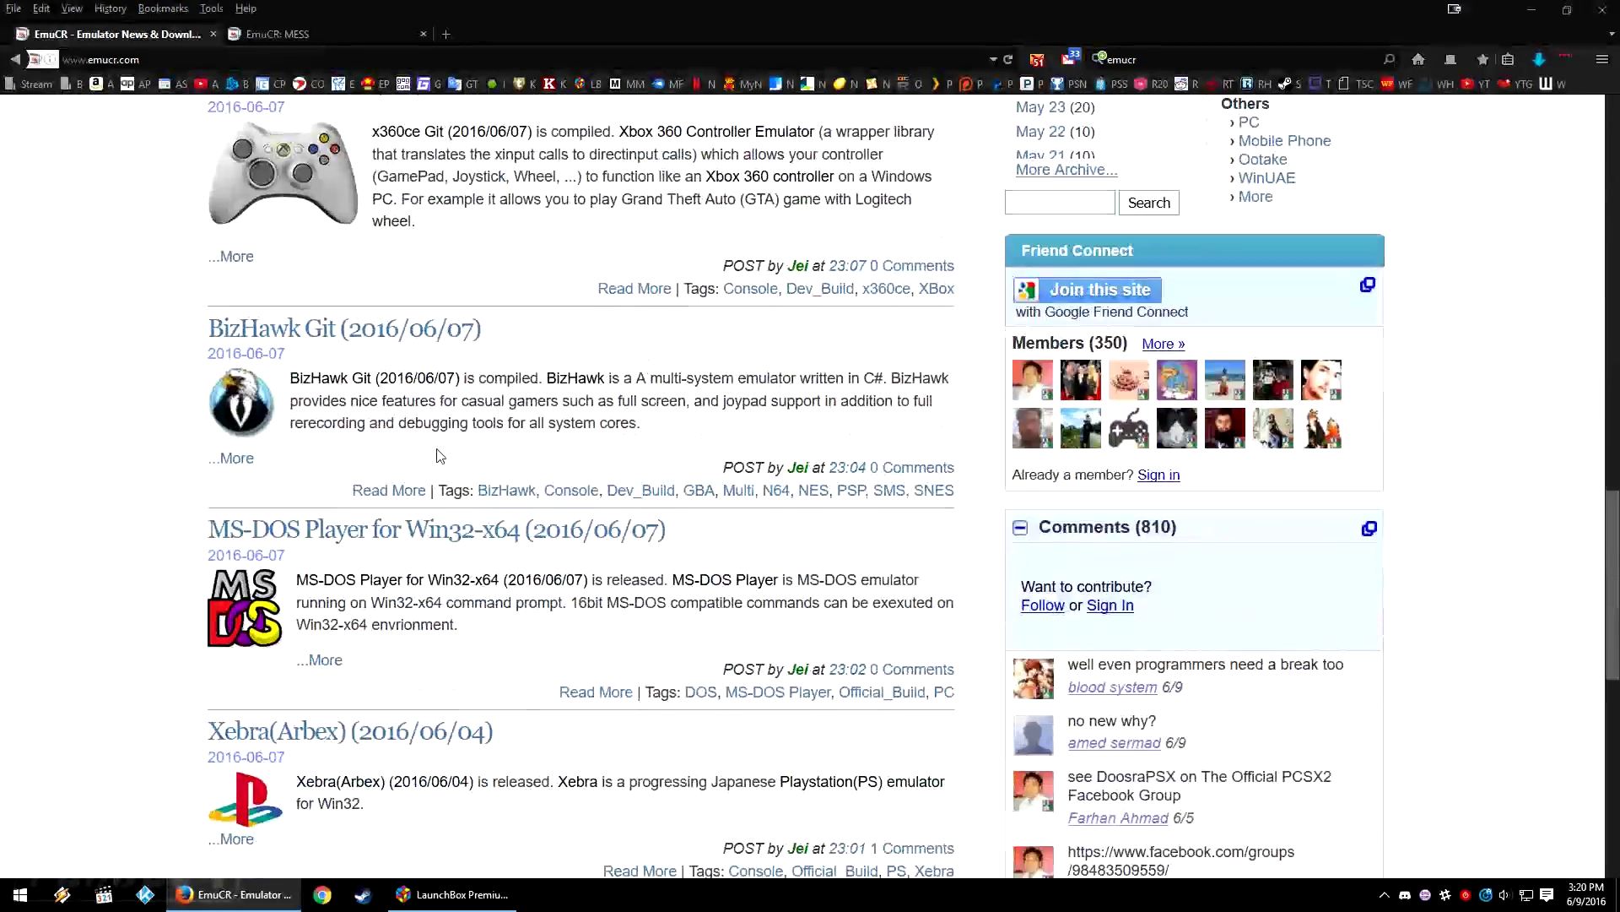
scroll(436, 452, "up", 2)
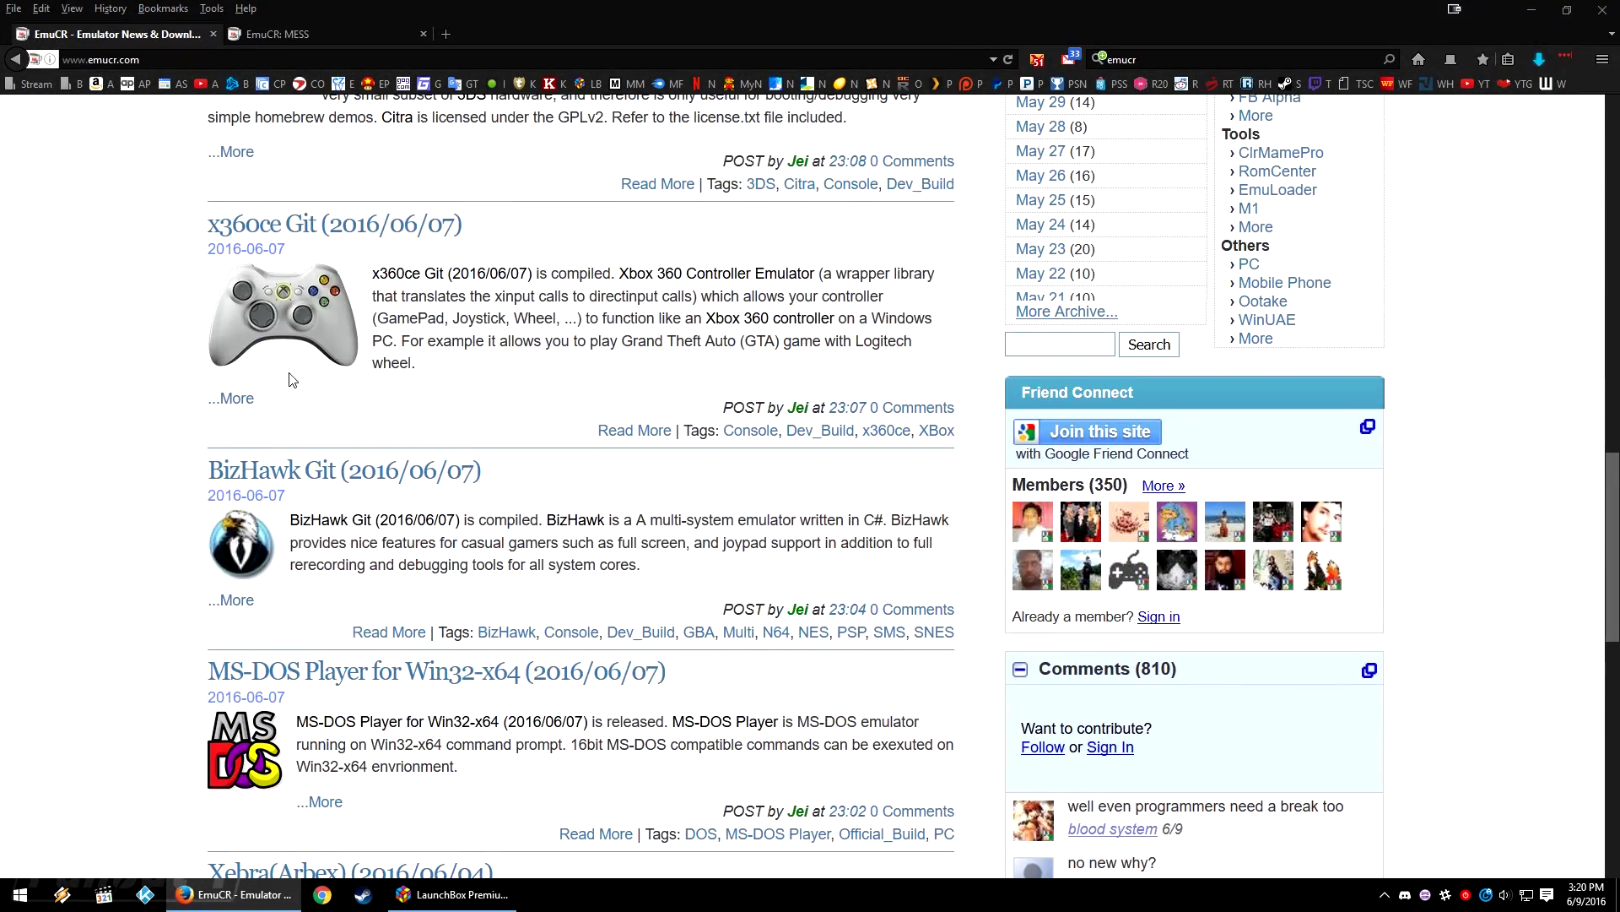
scroll(346, 215, "up", 3)
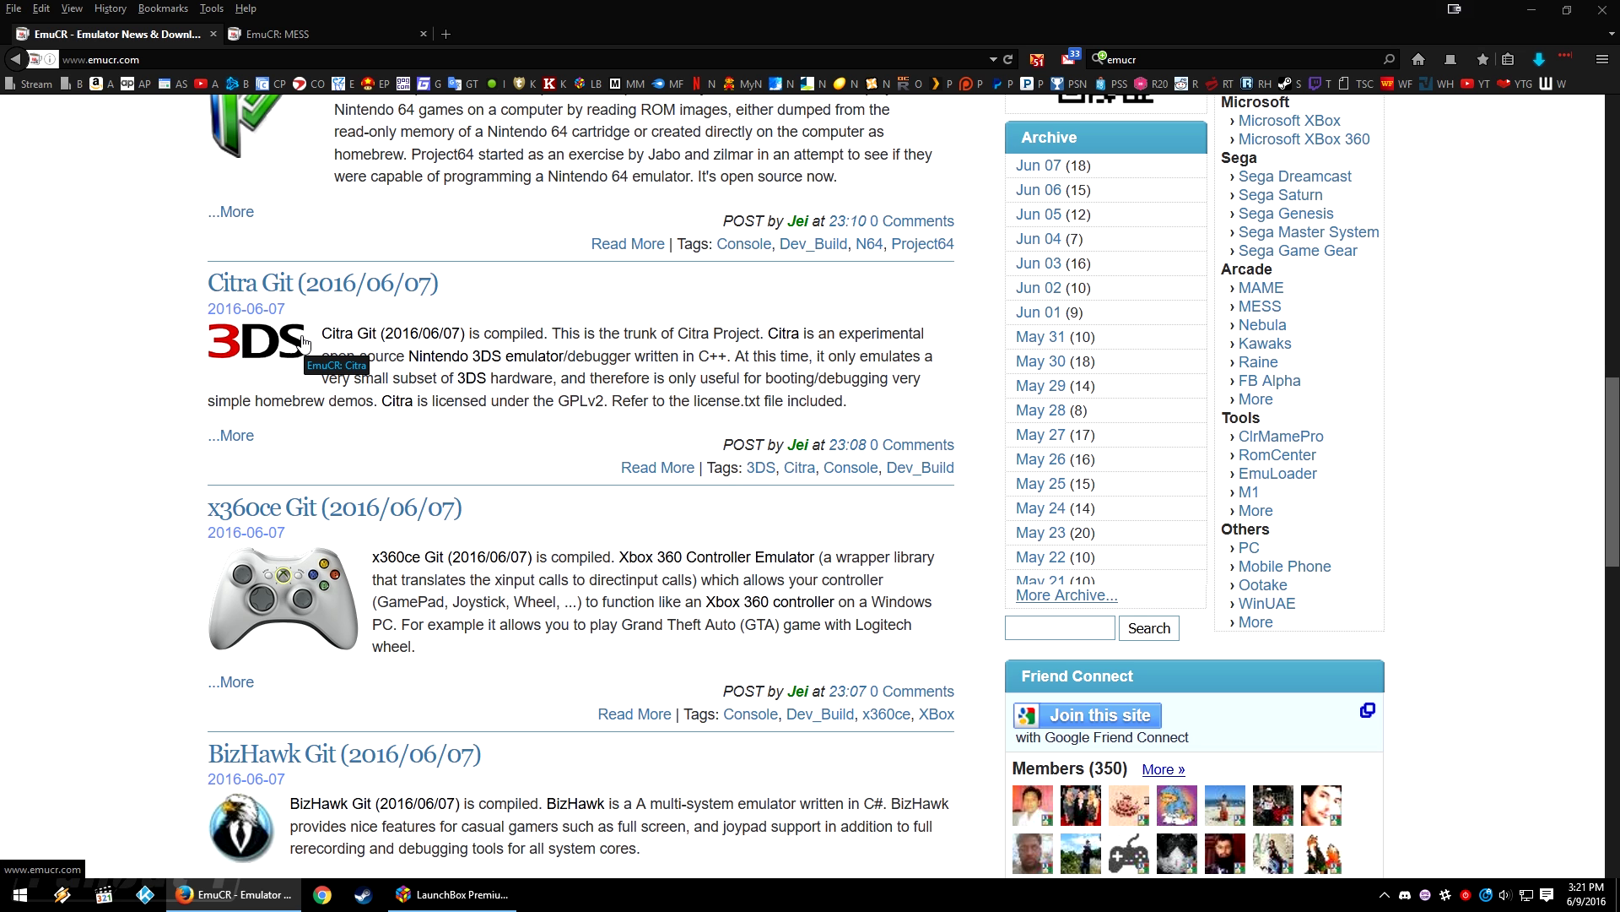
scroll(1511, 372, "up", 5)
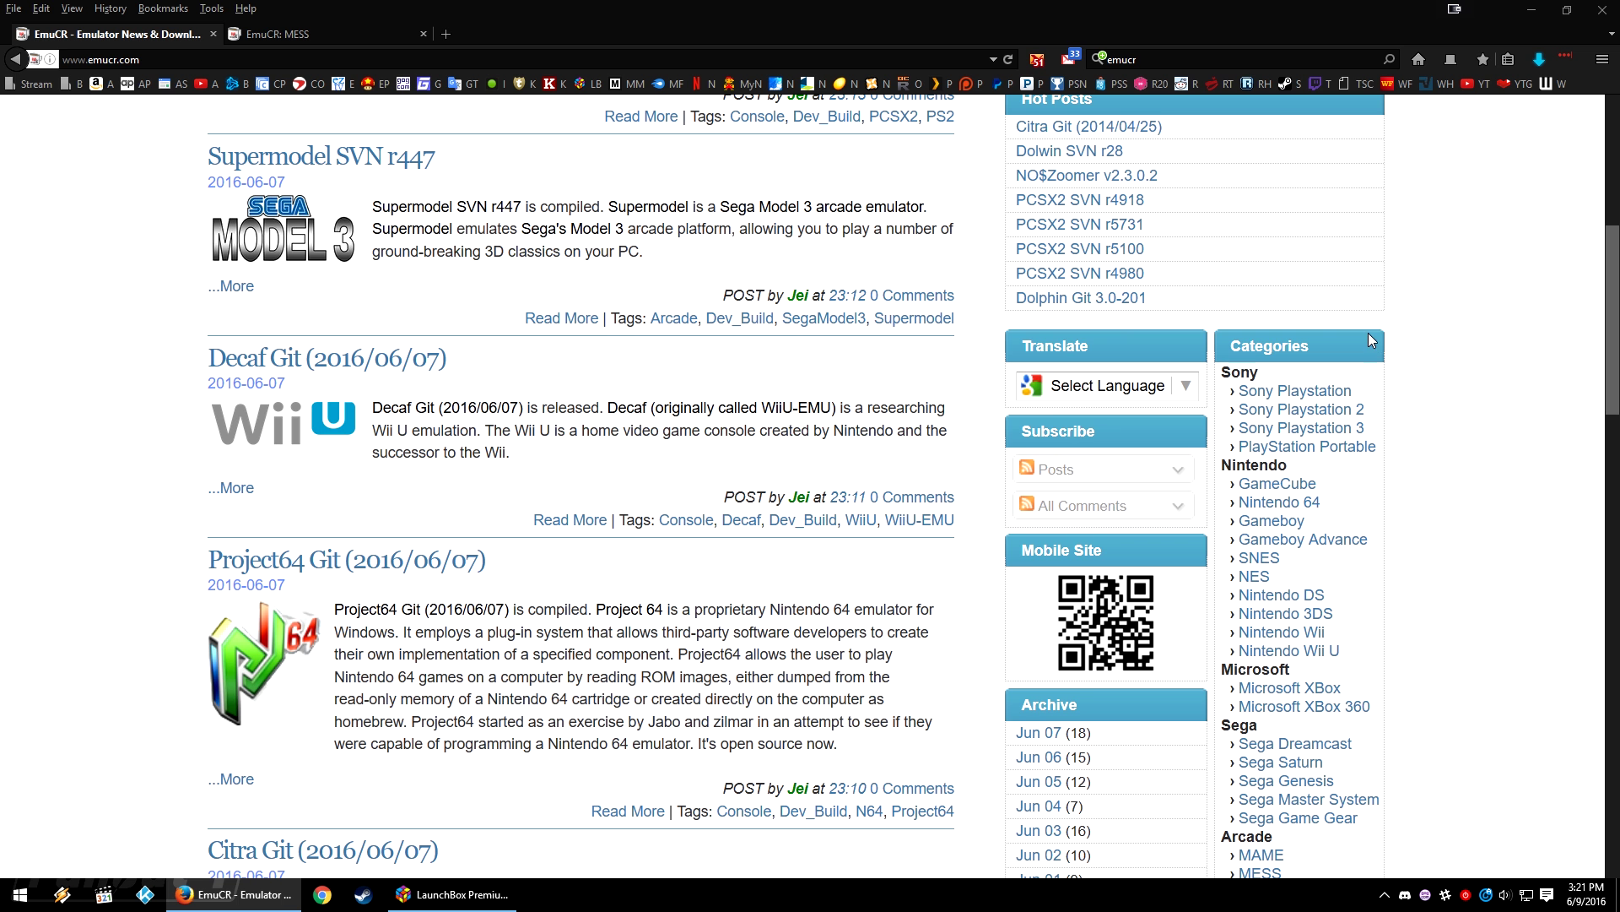
scroll(1308, 338, "down", 2)
scroll(1310, 270, "up", 2)
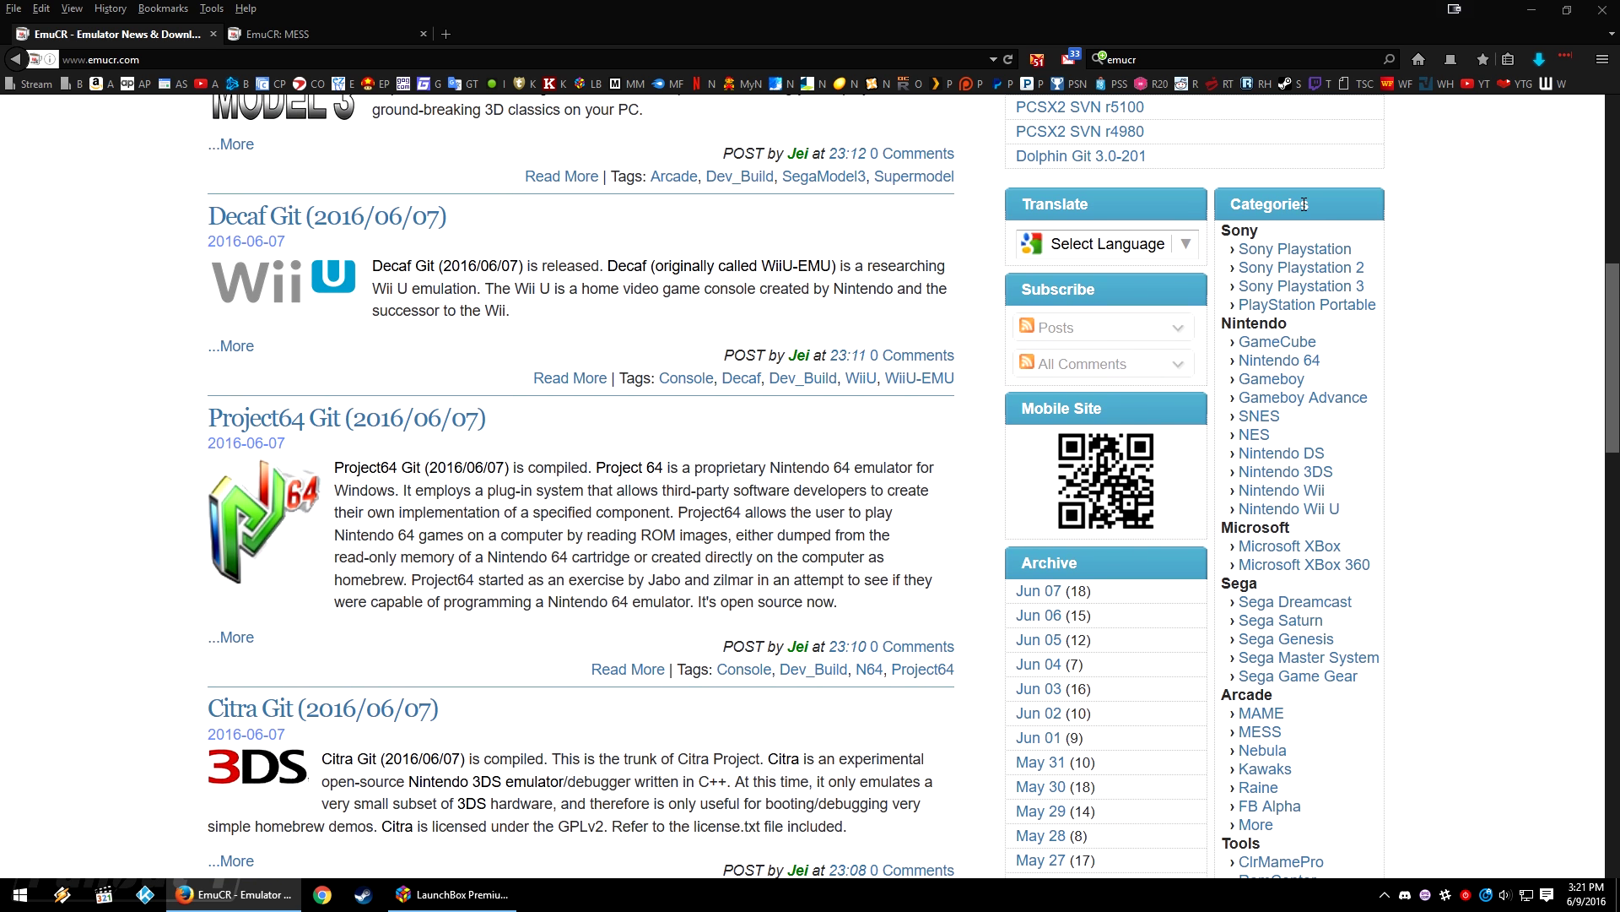
scroll(1338, 460, "down", 3)
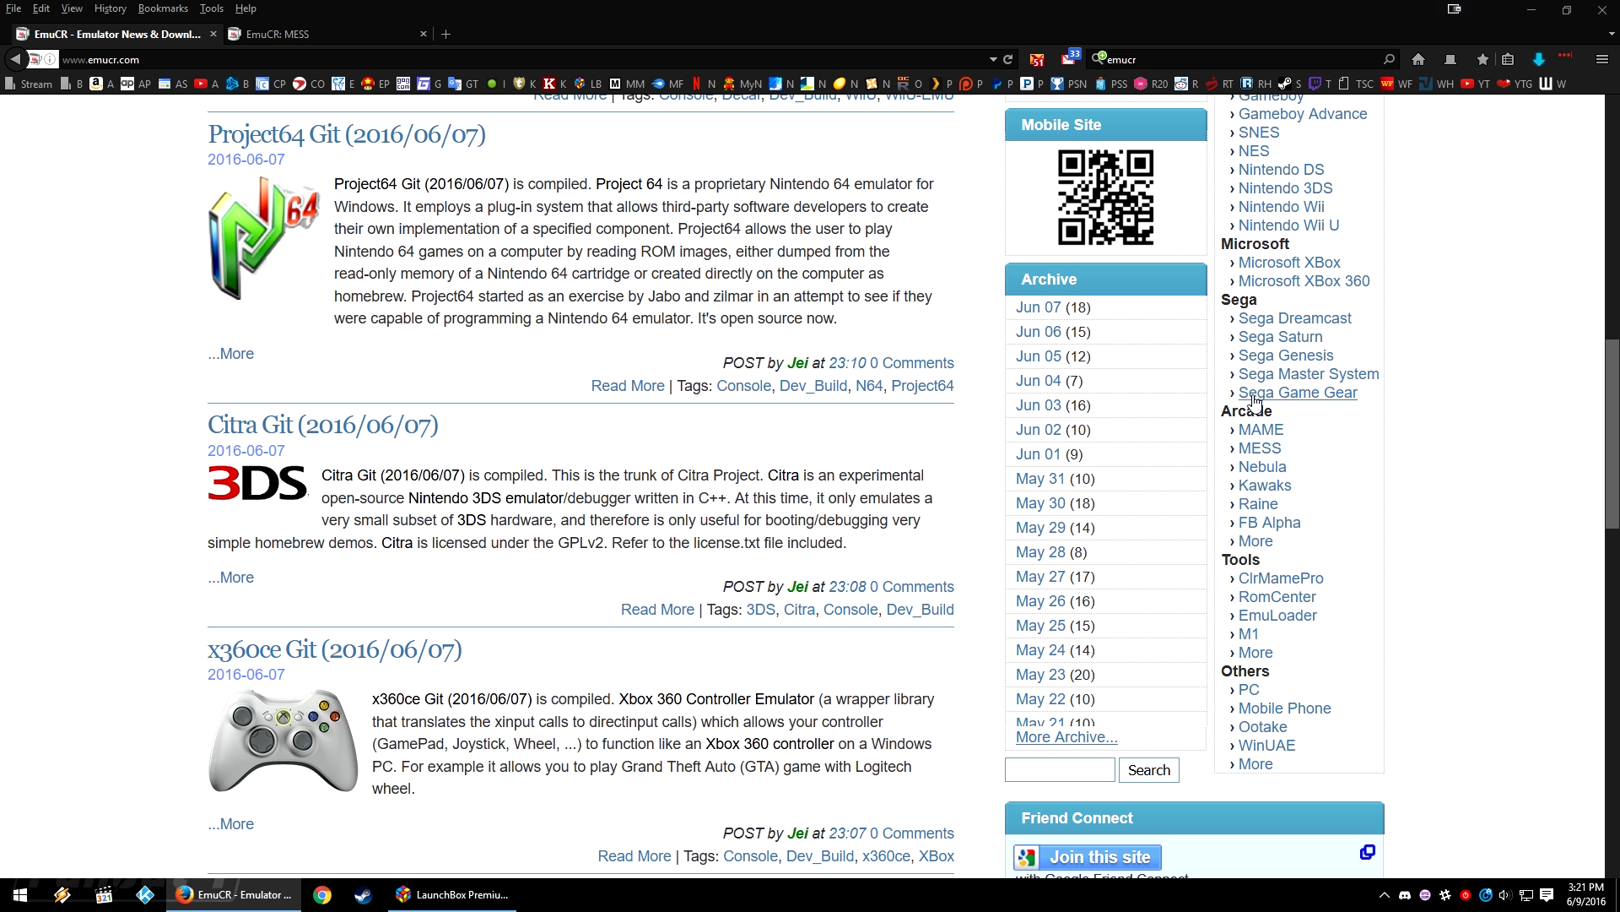
Open the MESS Git (2016/06/05) post from the EmuCR MESS listing and look through its changelog.
left_click(325, 33)
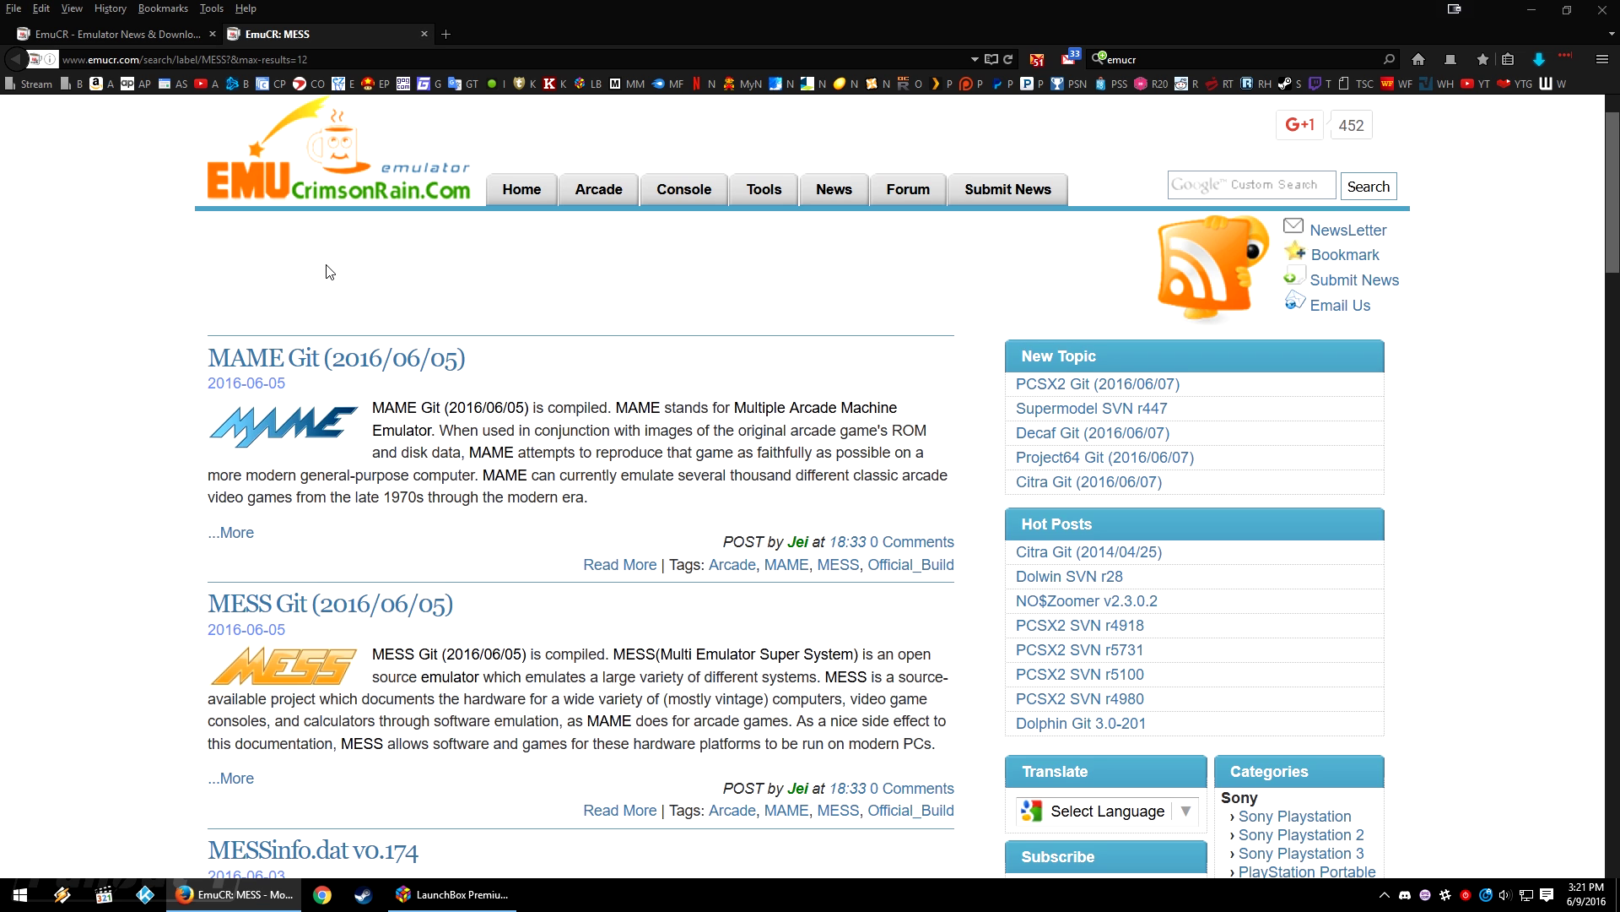
scroll(326, 277, "down", 5)
scroll(328, 272, "up", 3)
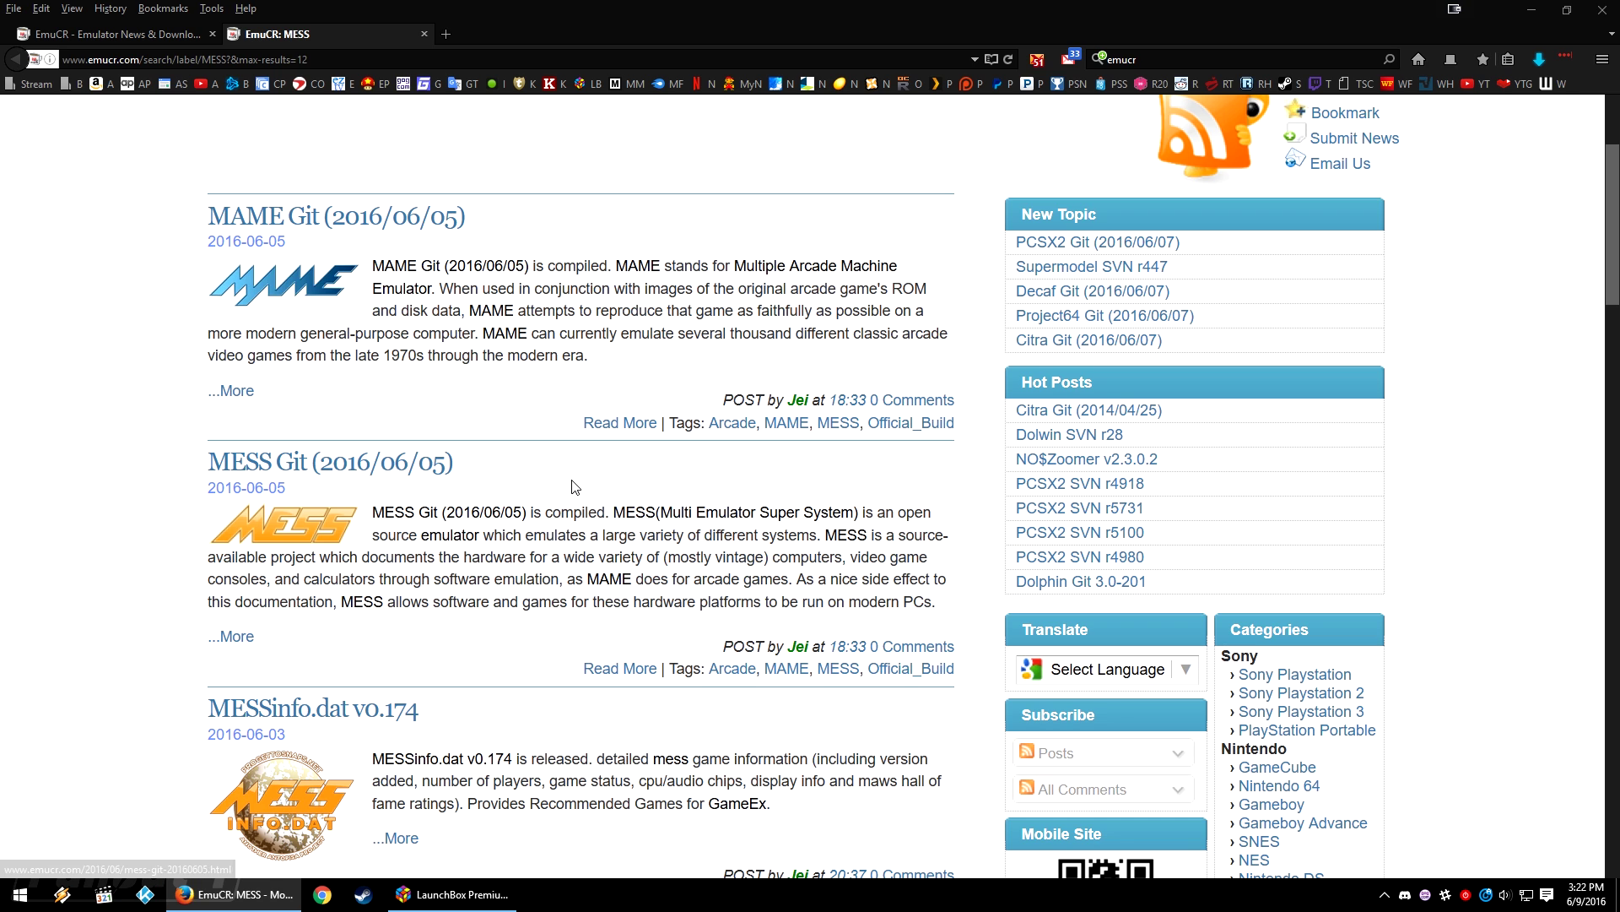
left_click(416, 460)
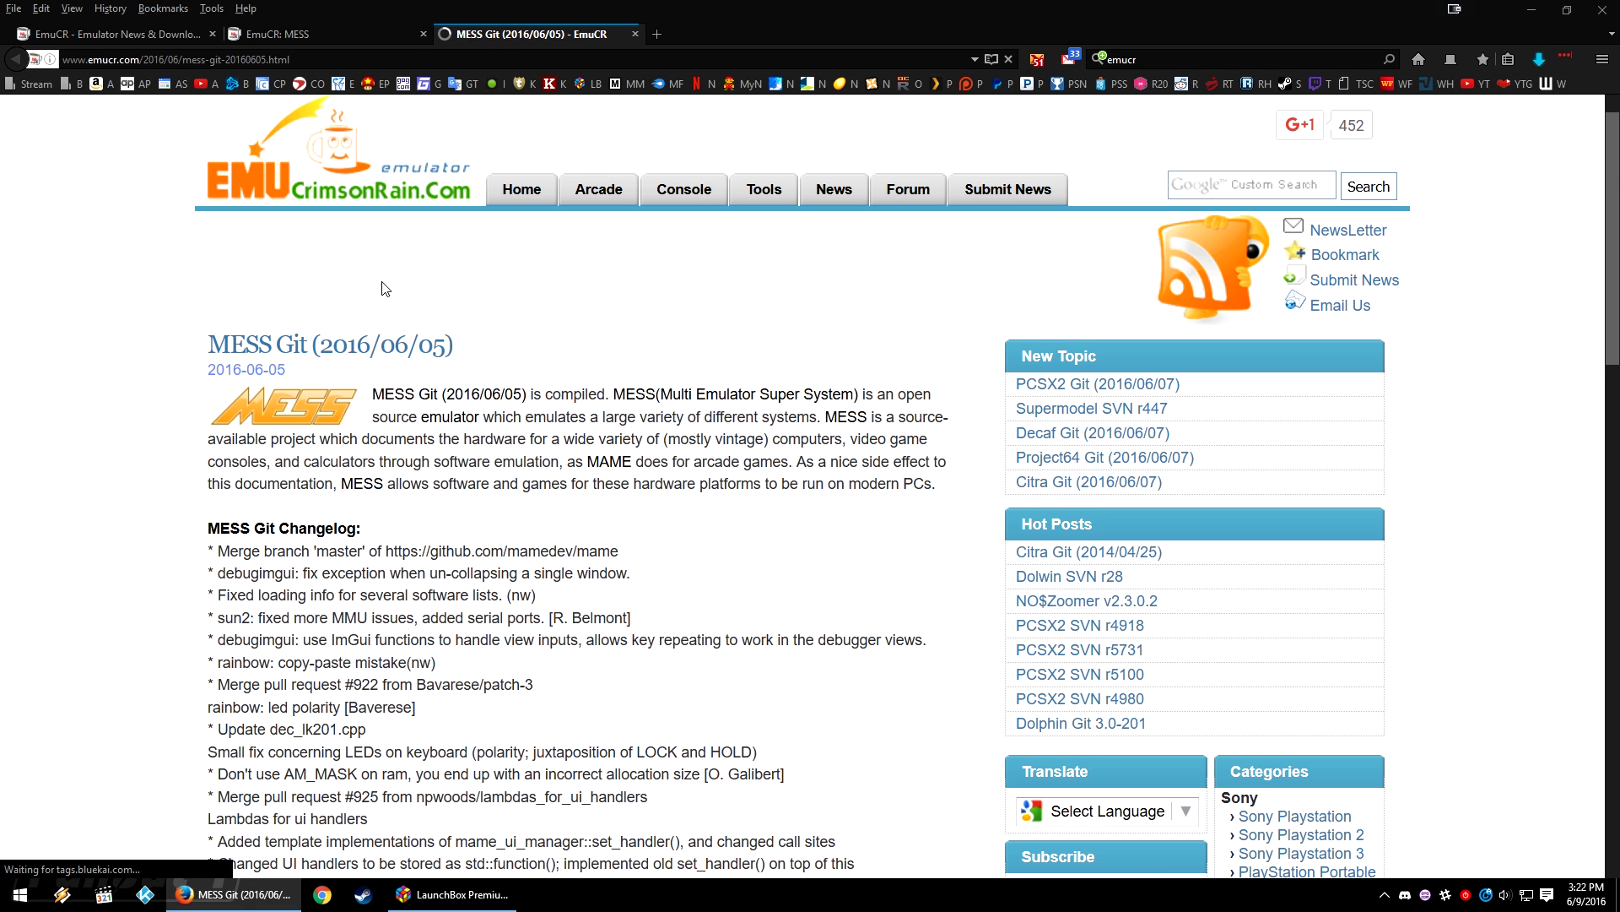
scroll(382, 282, "down", 3)
scroll(383, 282, "down", 5)
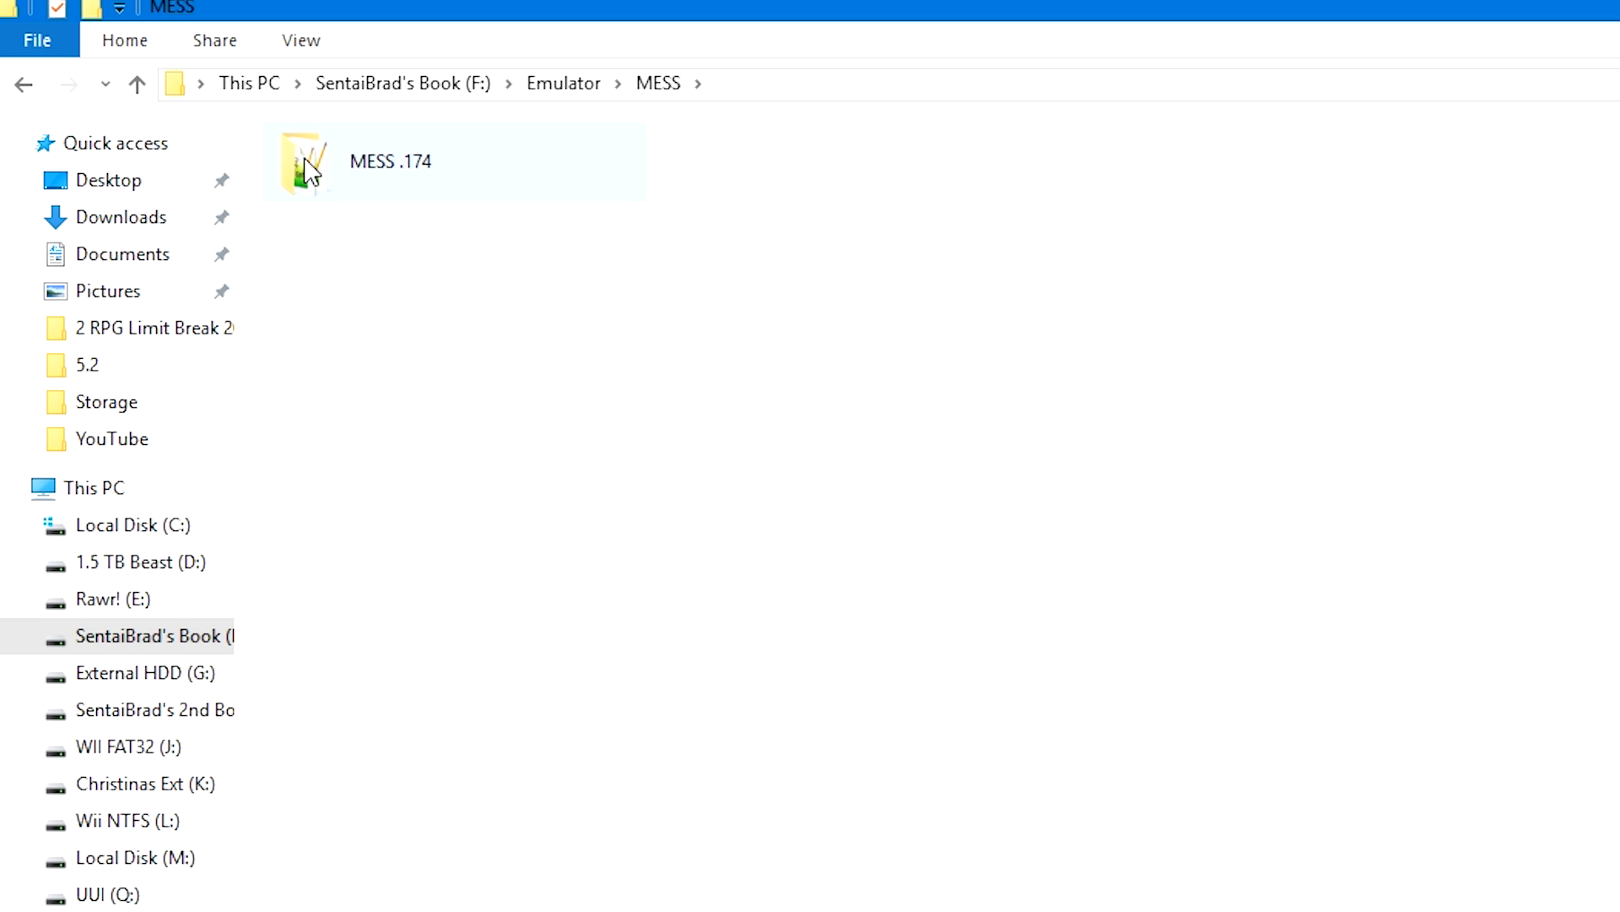
Launch mess64.exe from the MESS .174 folder and look through its list of available machines.
double_click(377, 174)
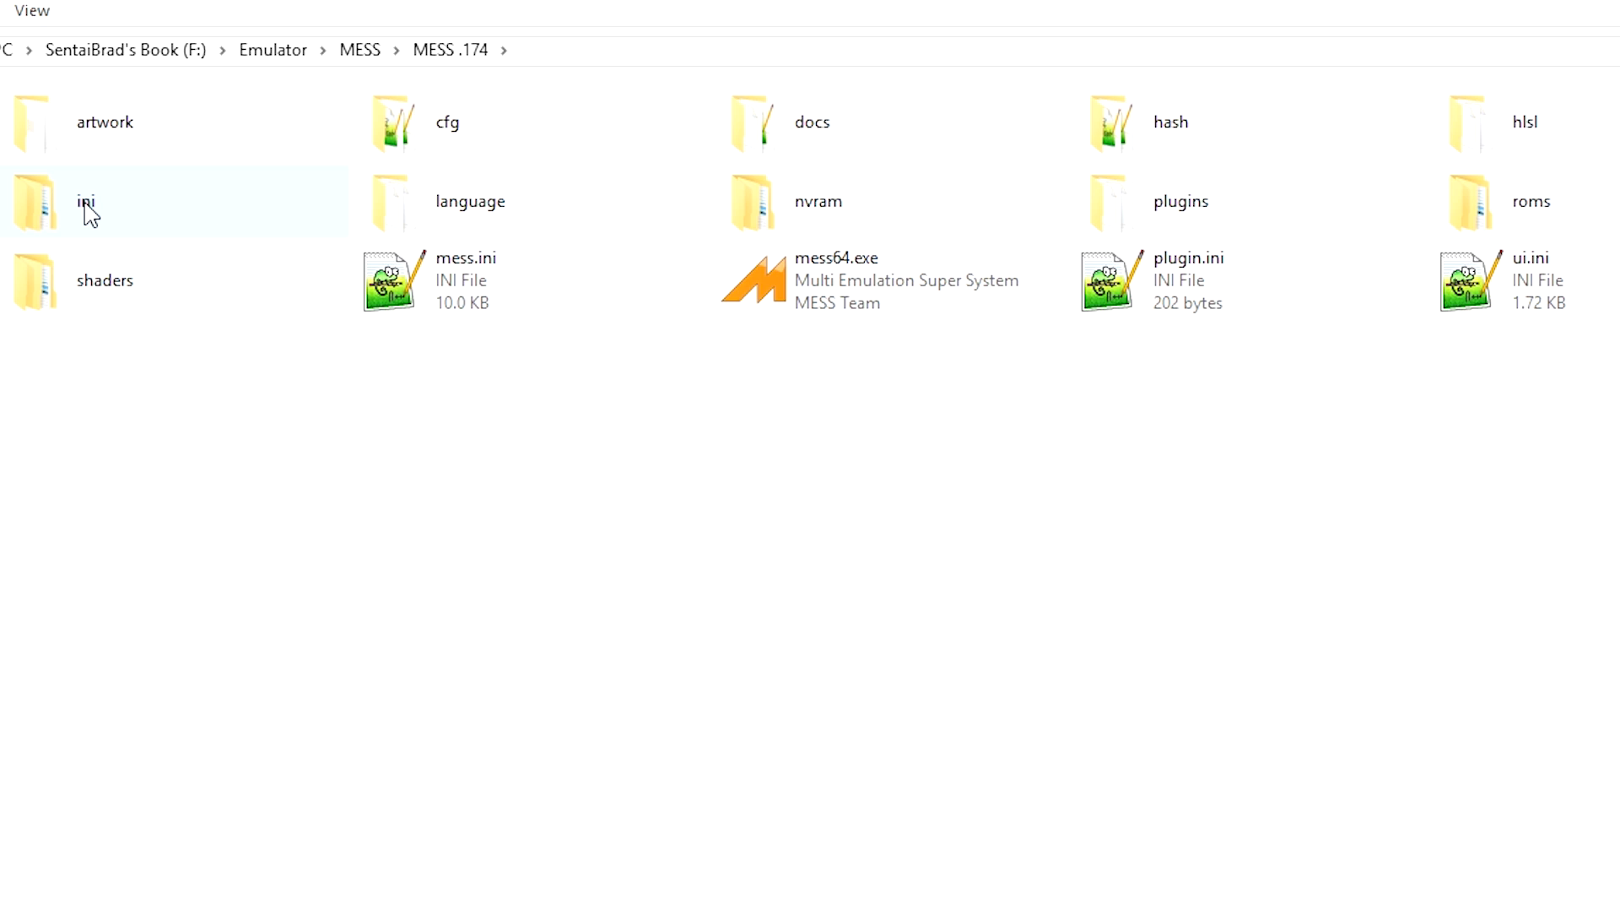
left_click(927, 309)
double_click(928, 309)
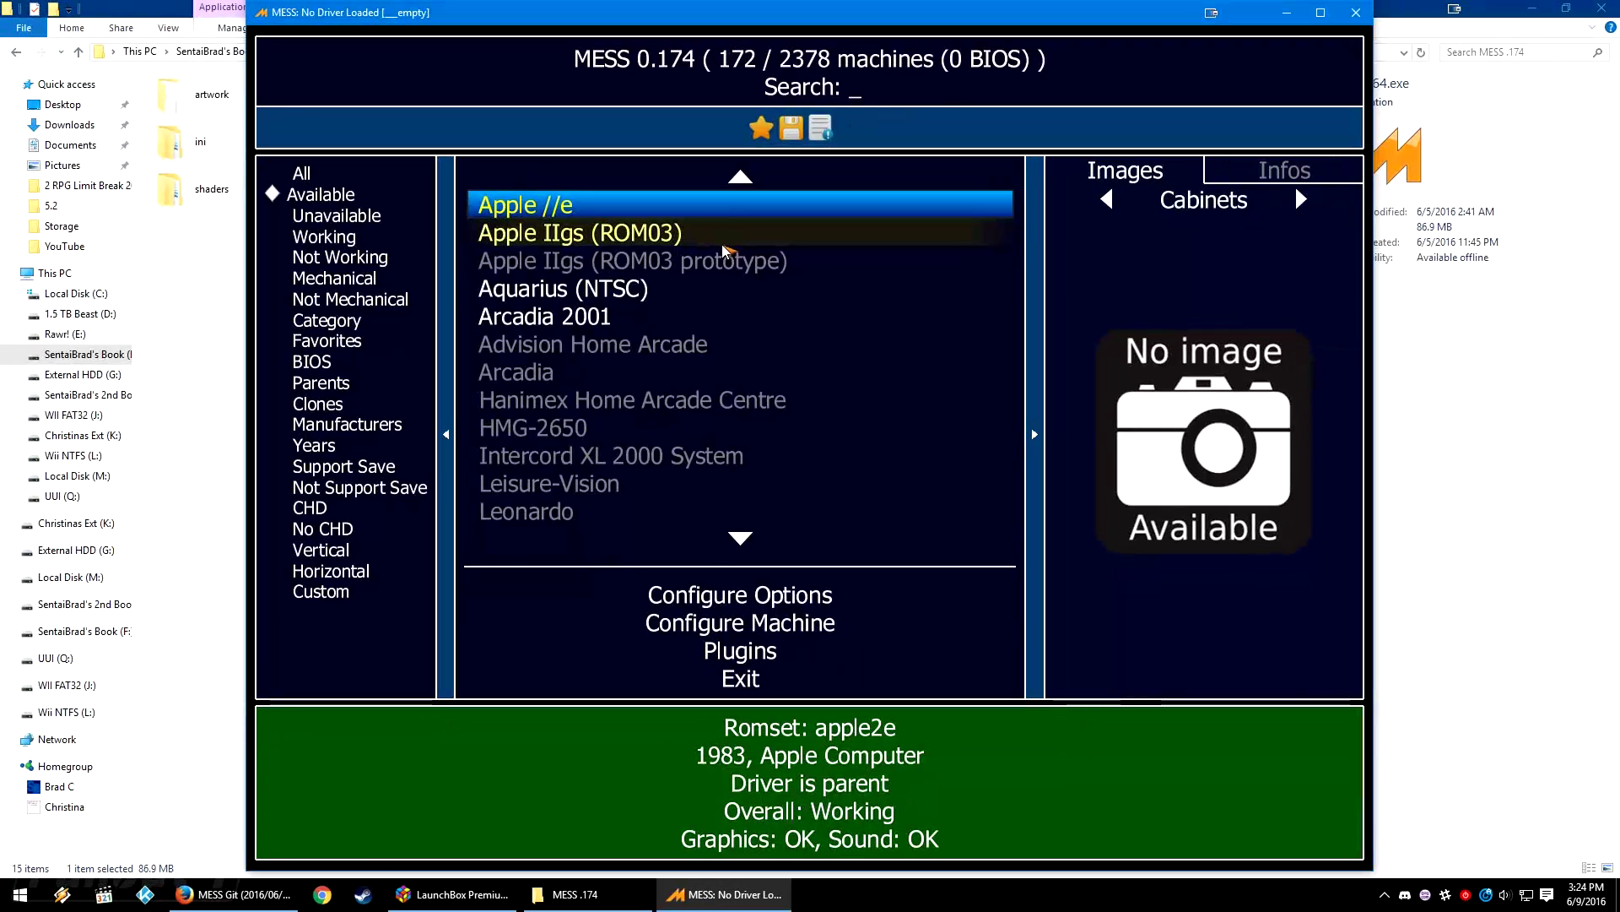
scroll(664, 290, "up", 10)
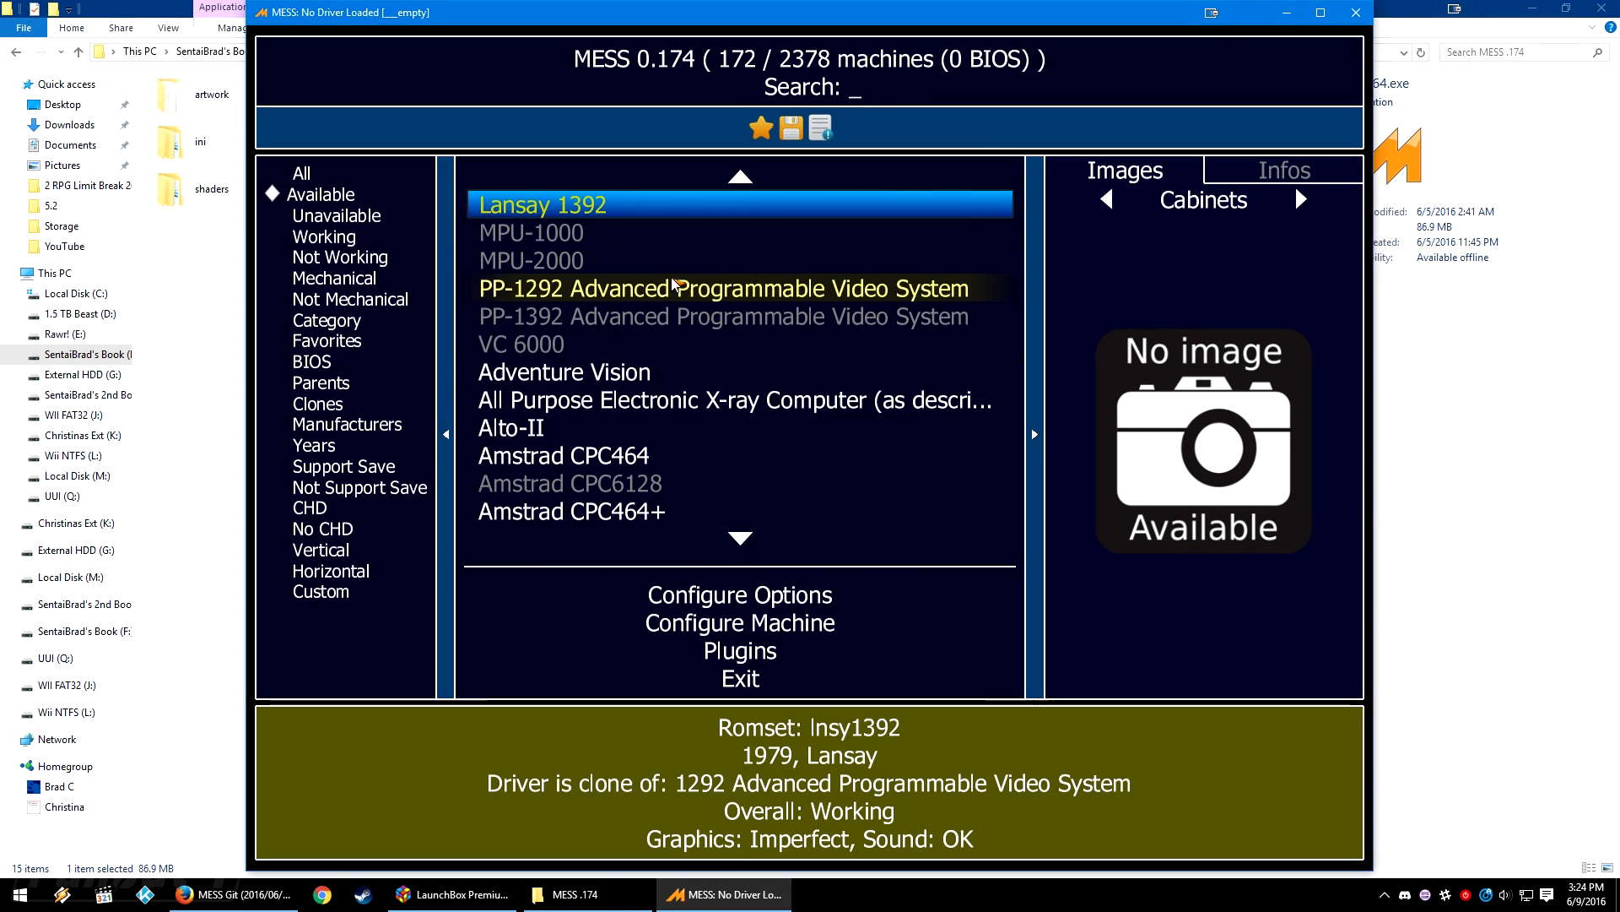
scroll(611, 353, "down", 9)
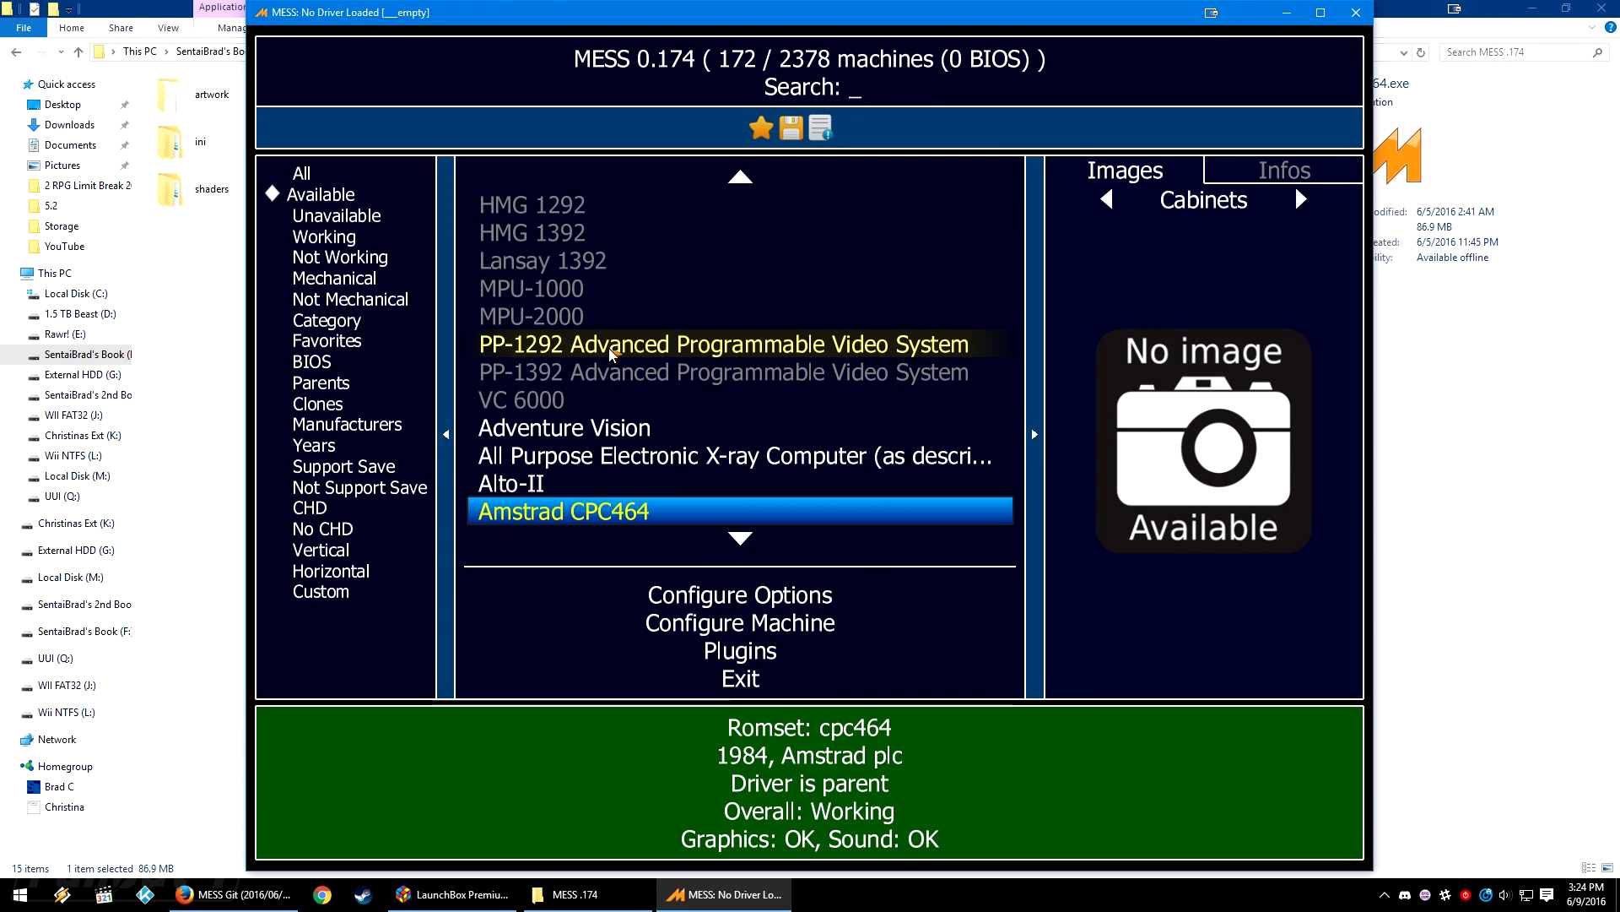
scroll(608, 337, "down", 3)
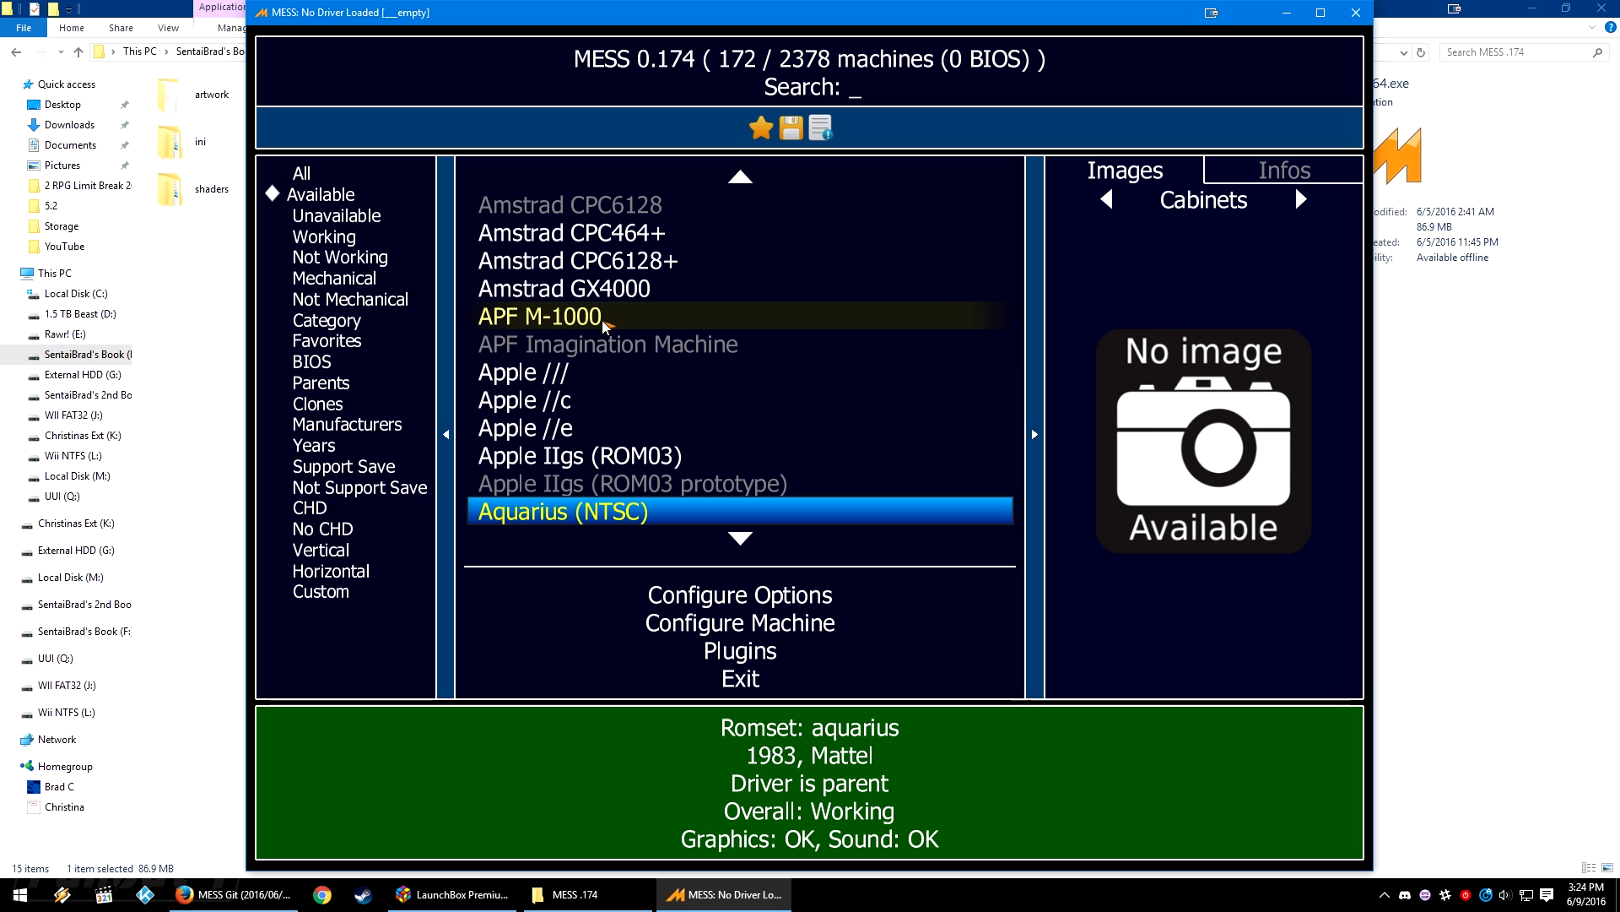
scroll(587, 342, "down", 9)
scroll(571, 357, "down", 3)
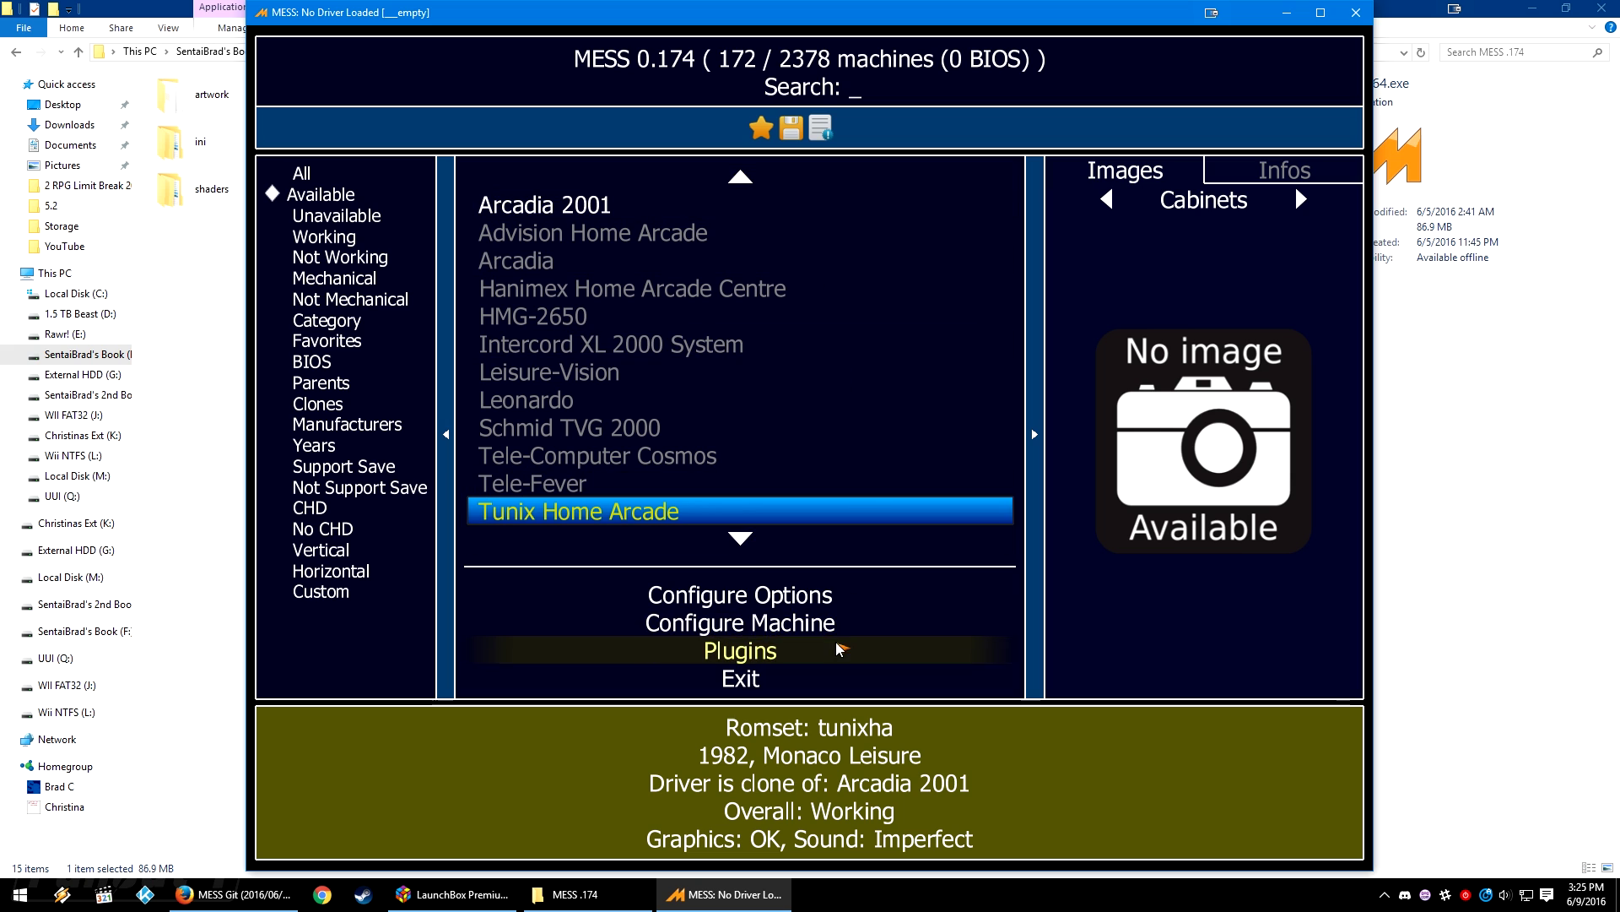
Turn GLSL on in the MESS video options and return to the settings.
left_click(838, 606)
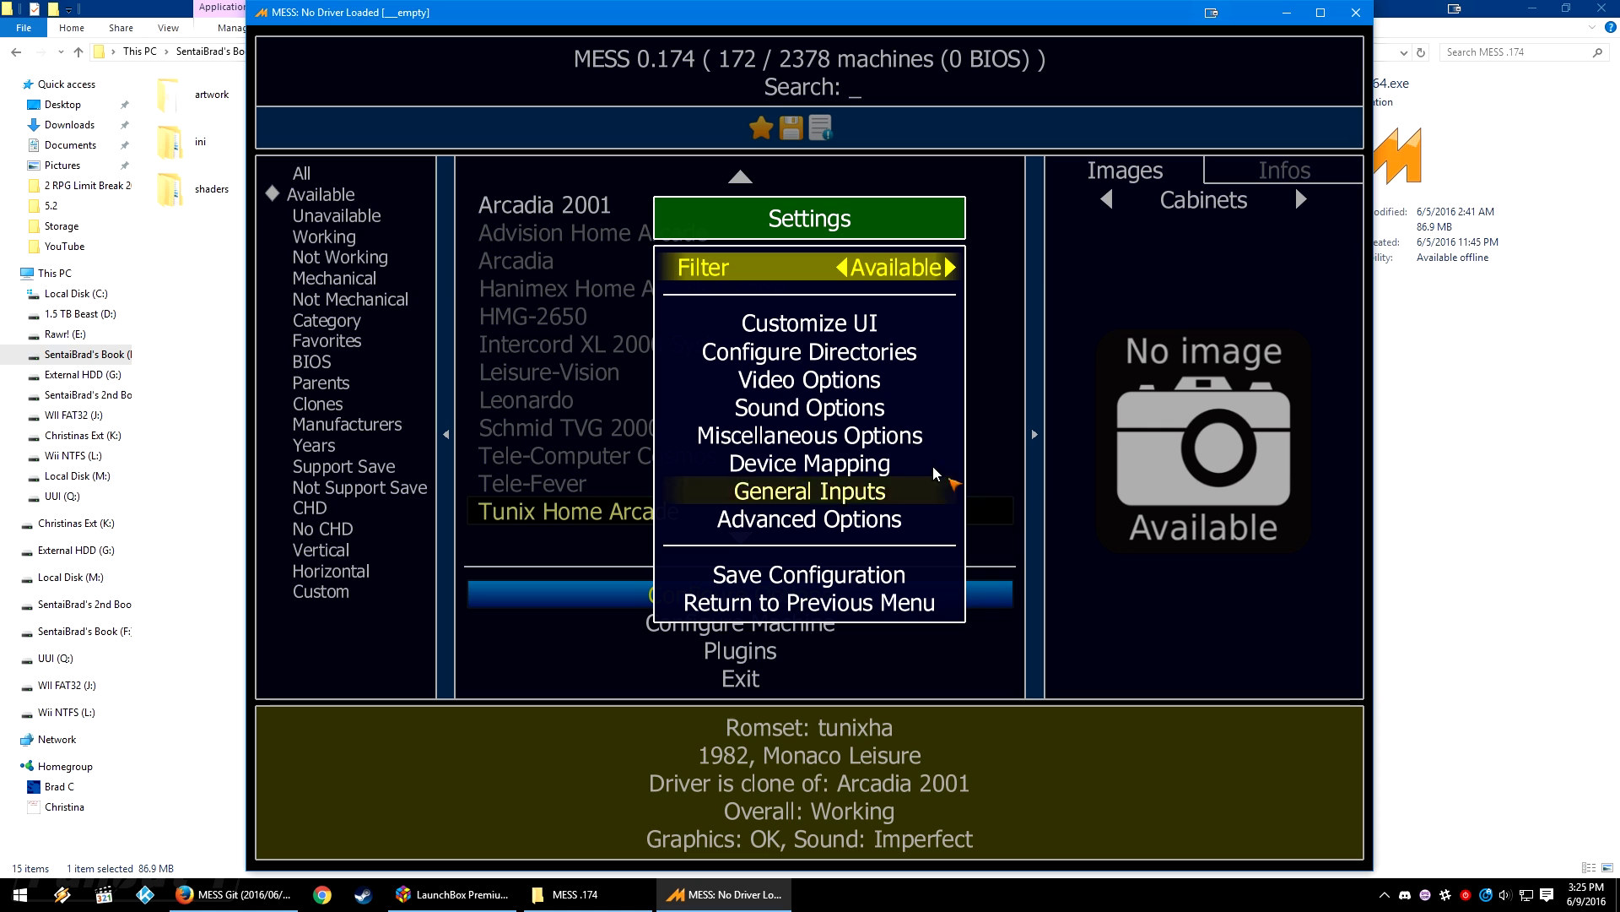
left_click(860, 380)
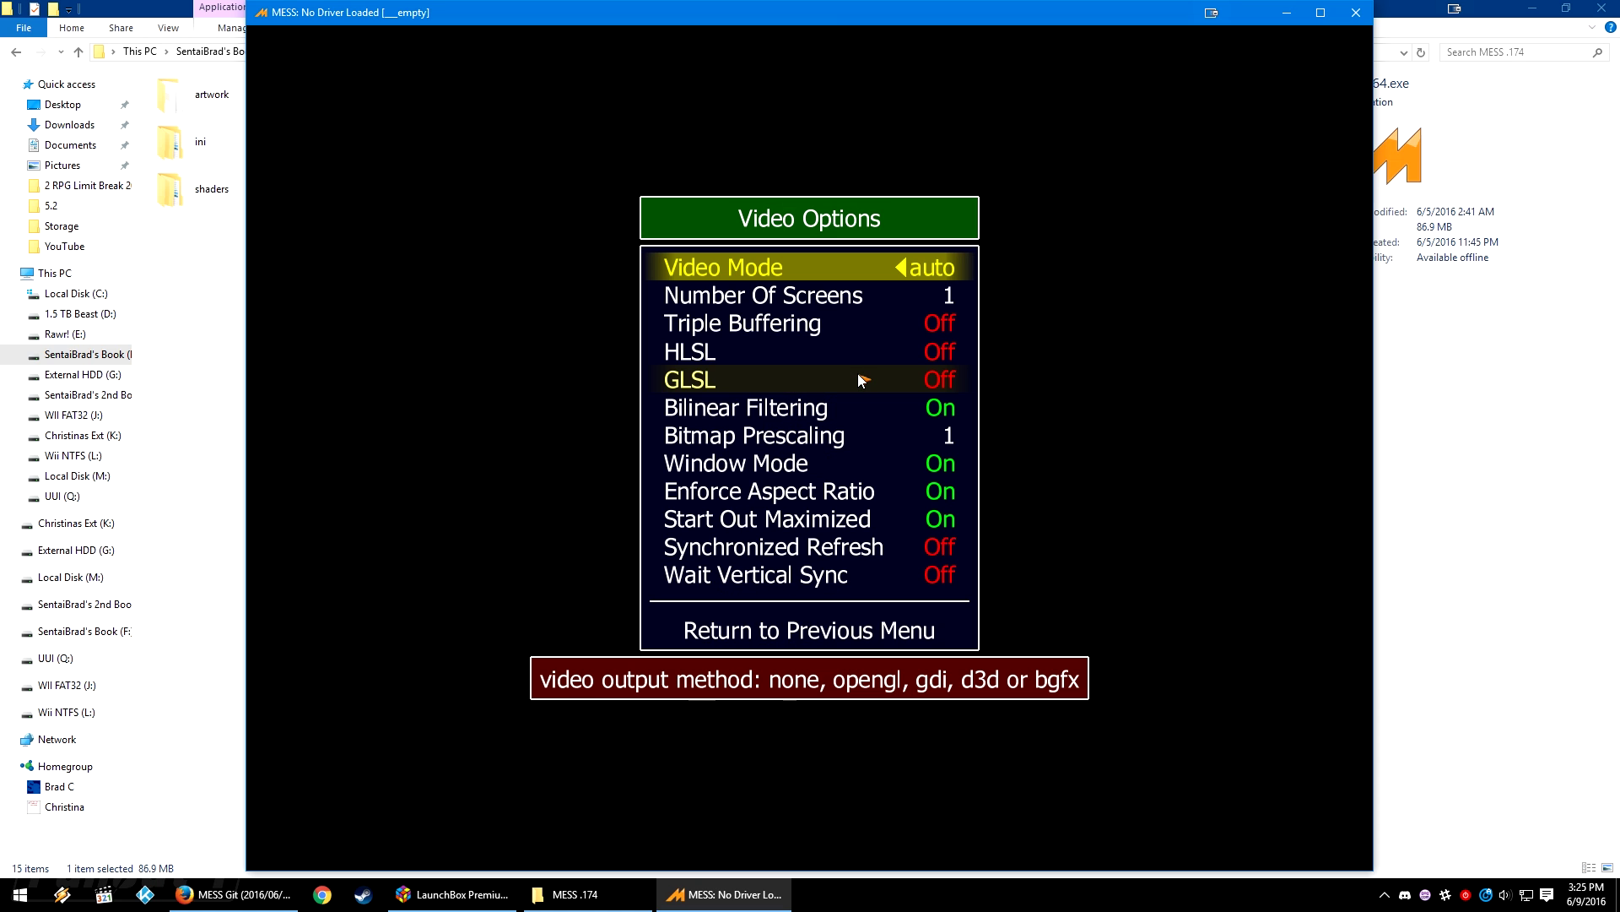
double_click(861, 380)
left_click(742, 463)
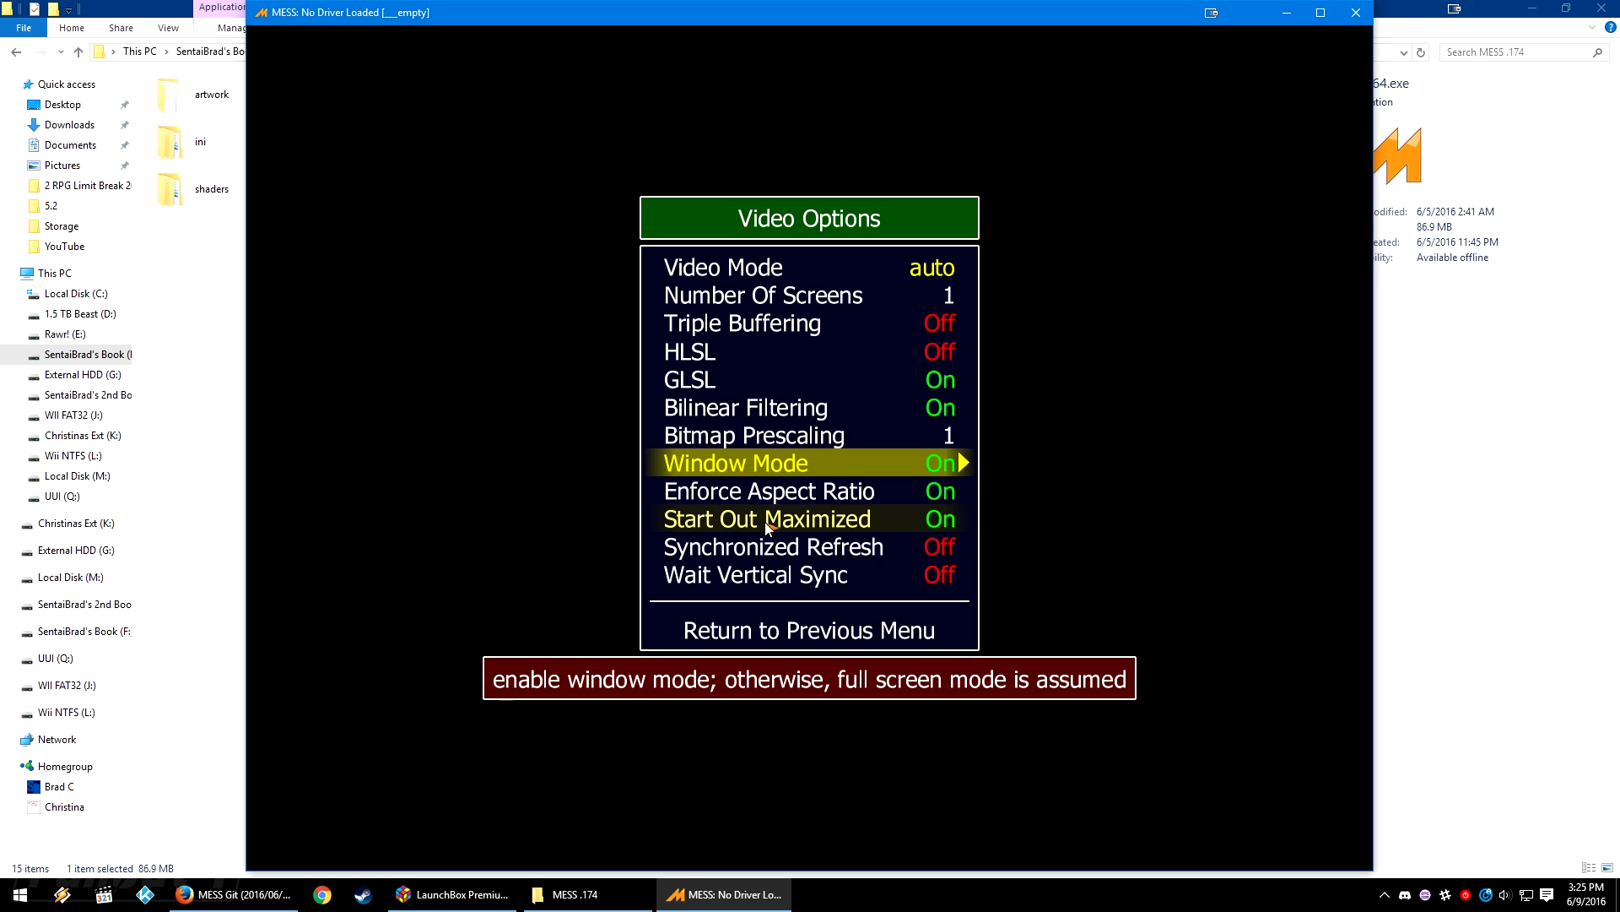
left_click(766, 524)
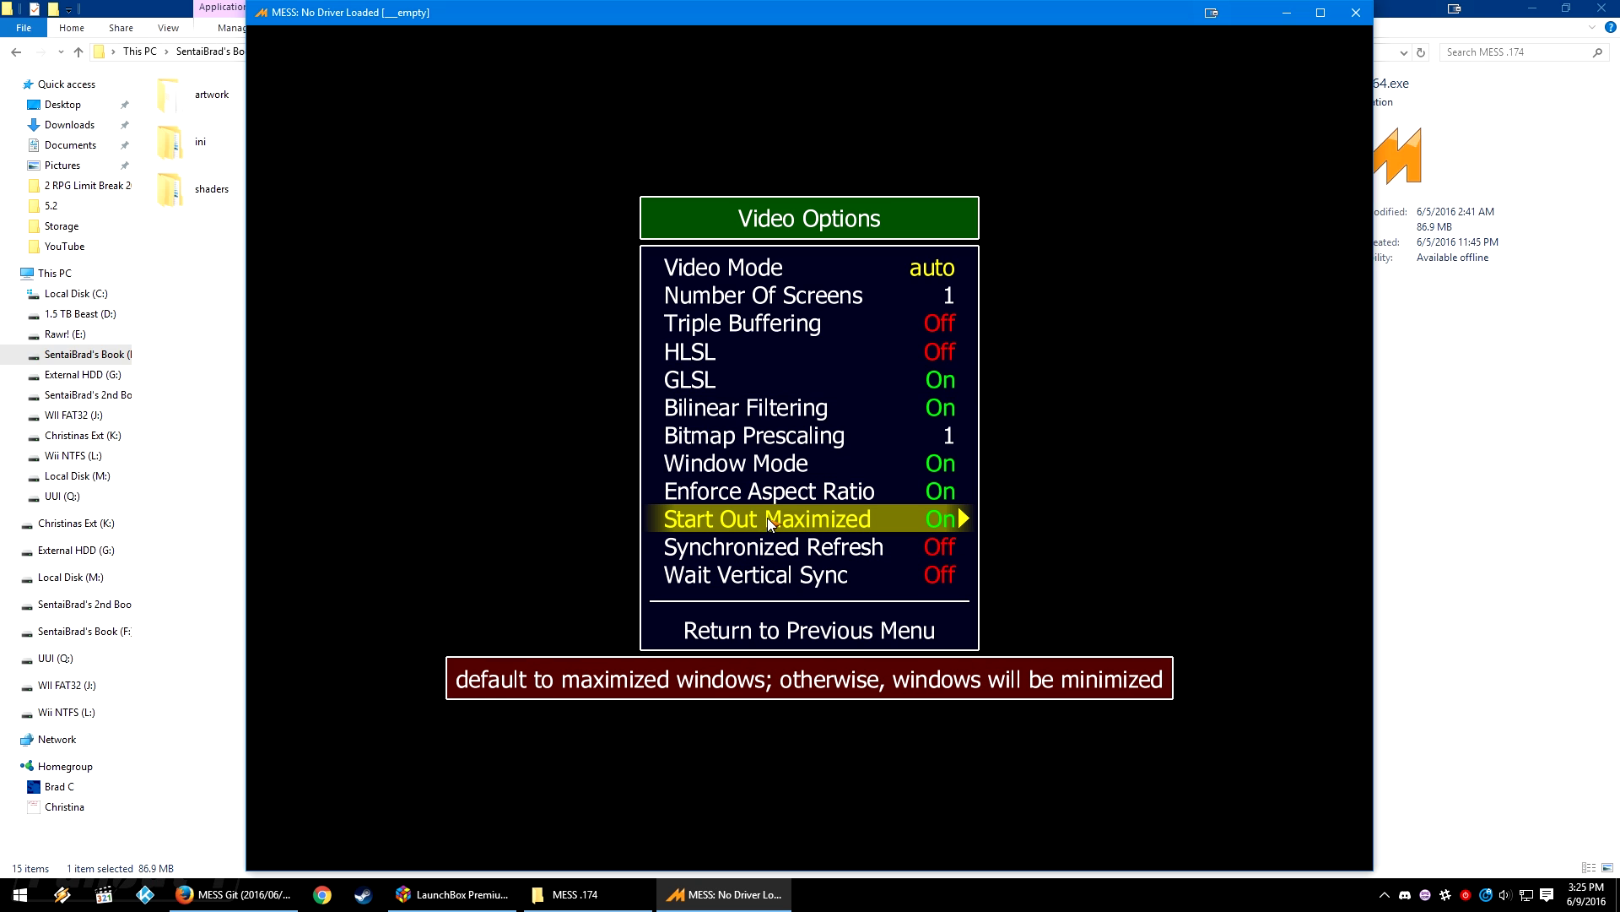
left_click(759, 377)
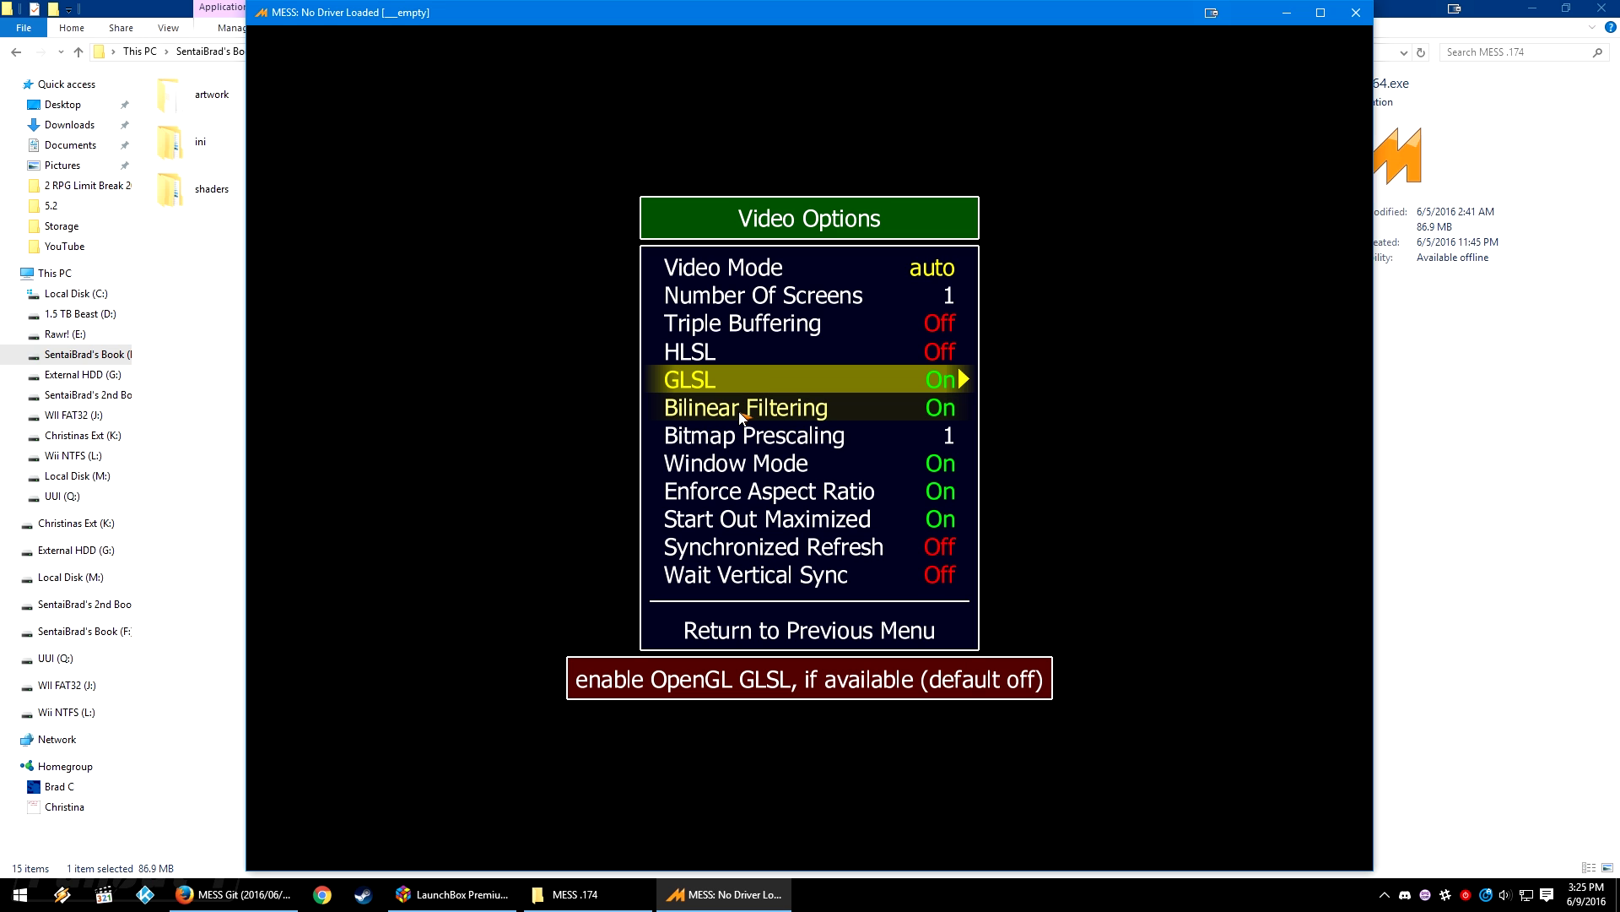
left_click(779, 629)
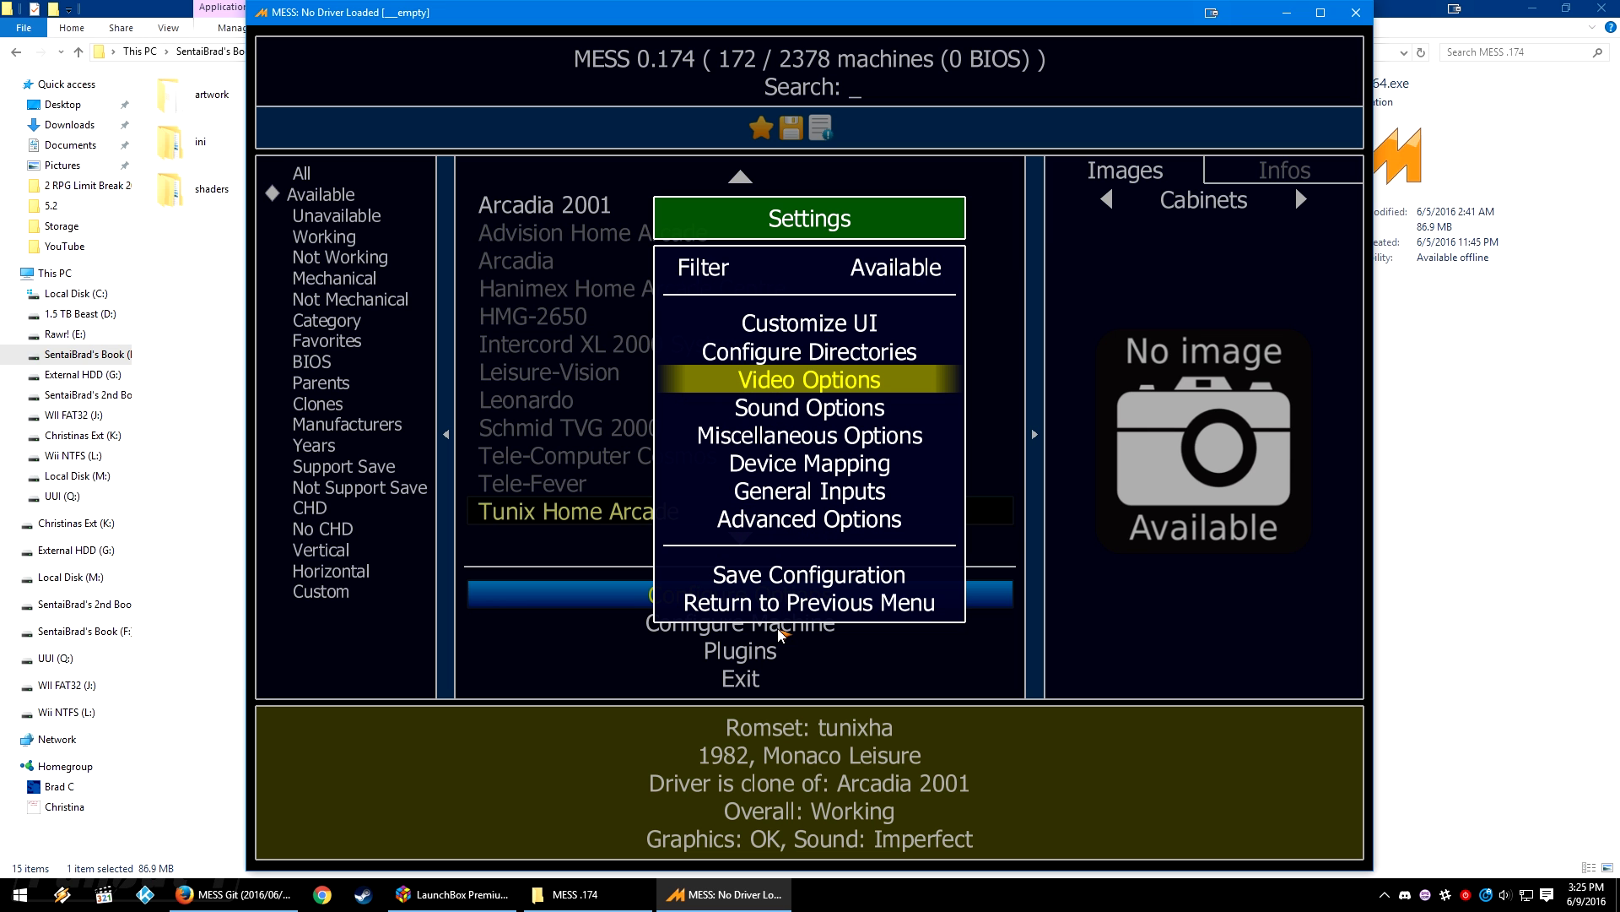
Check the option for skipping the information screen at startup in Miscellaneous Options, and save the configuration.
left_click(823, 438)
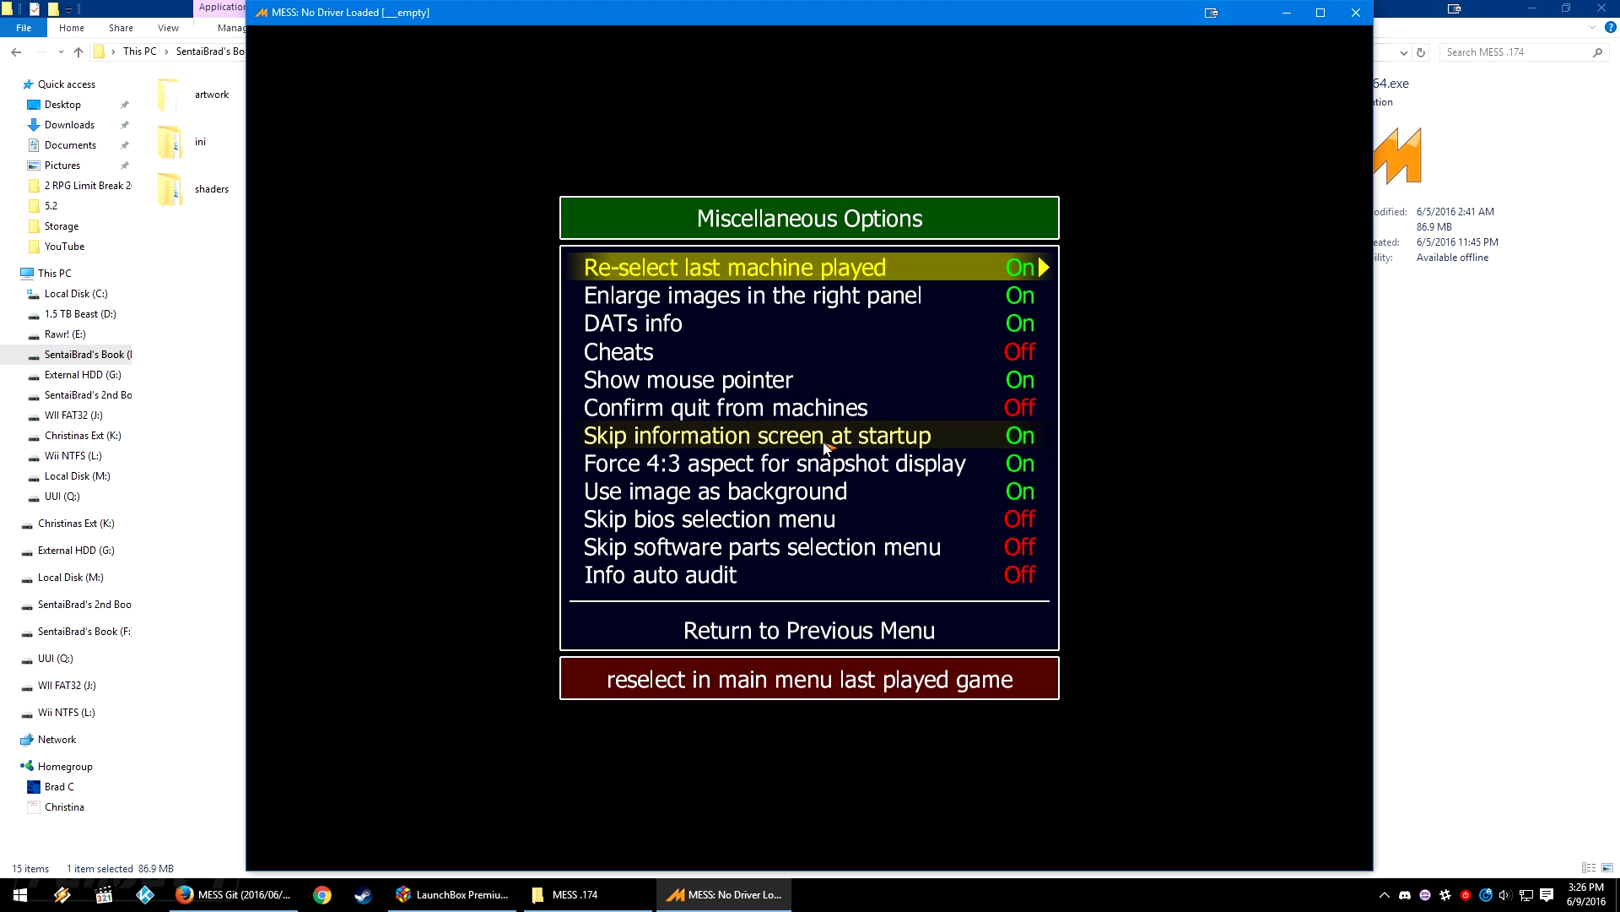
left_click(825, 443)
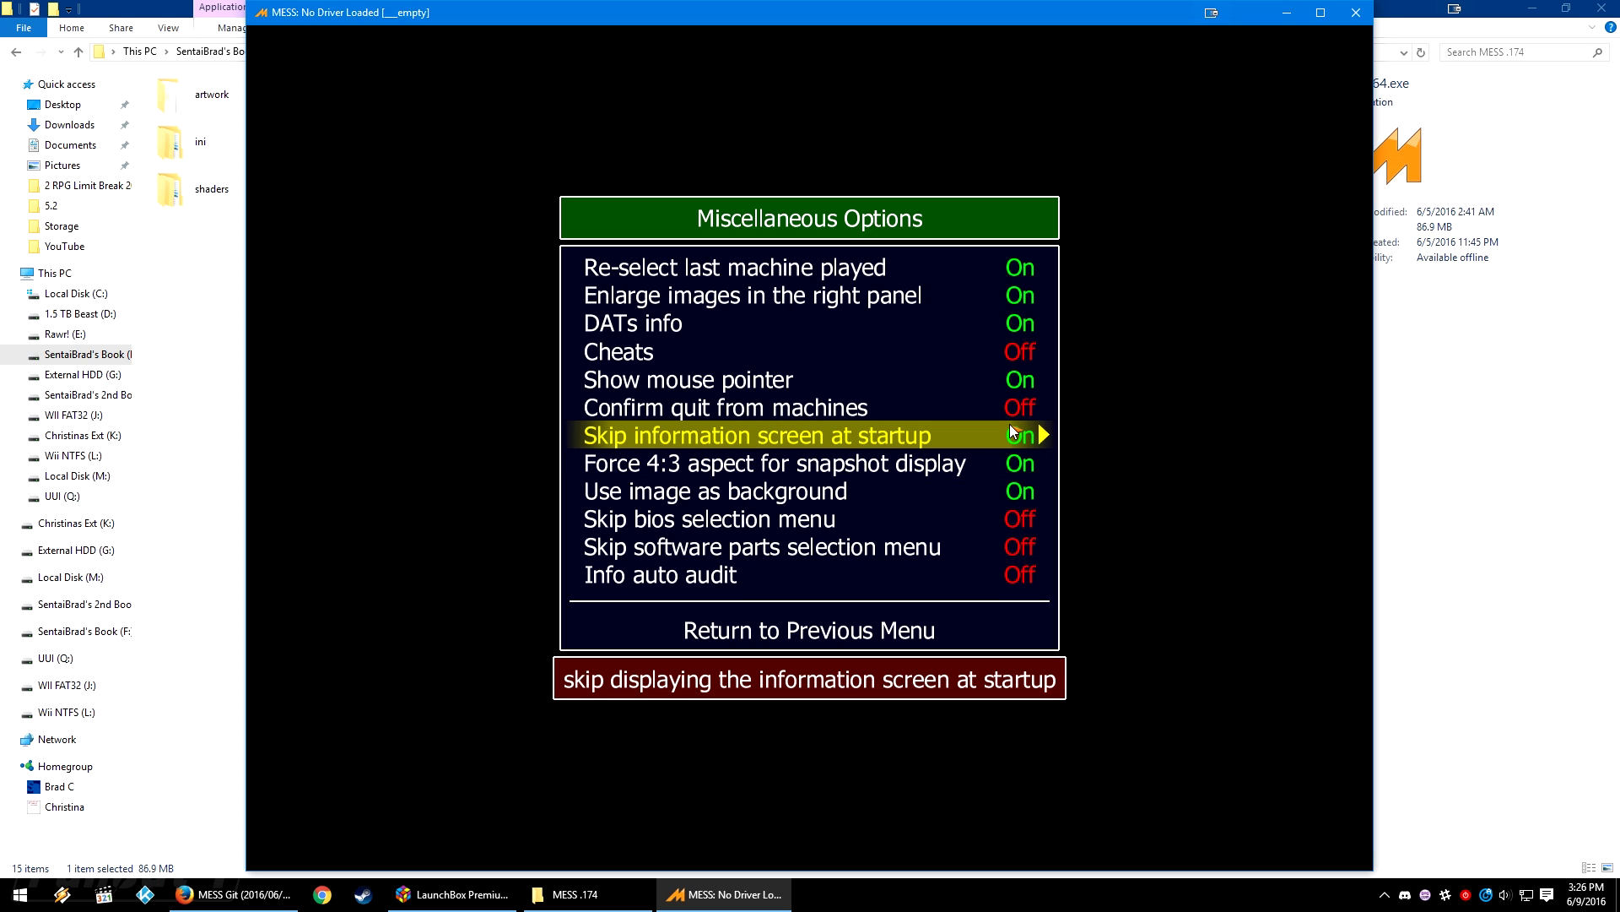
left_click(807, 627)
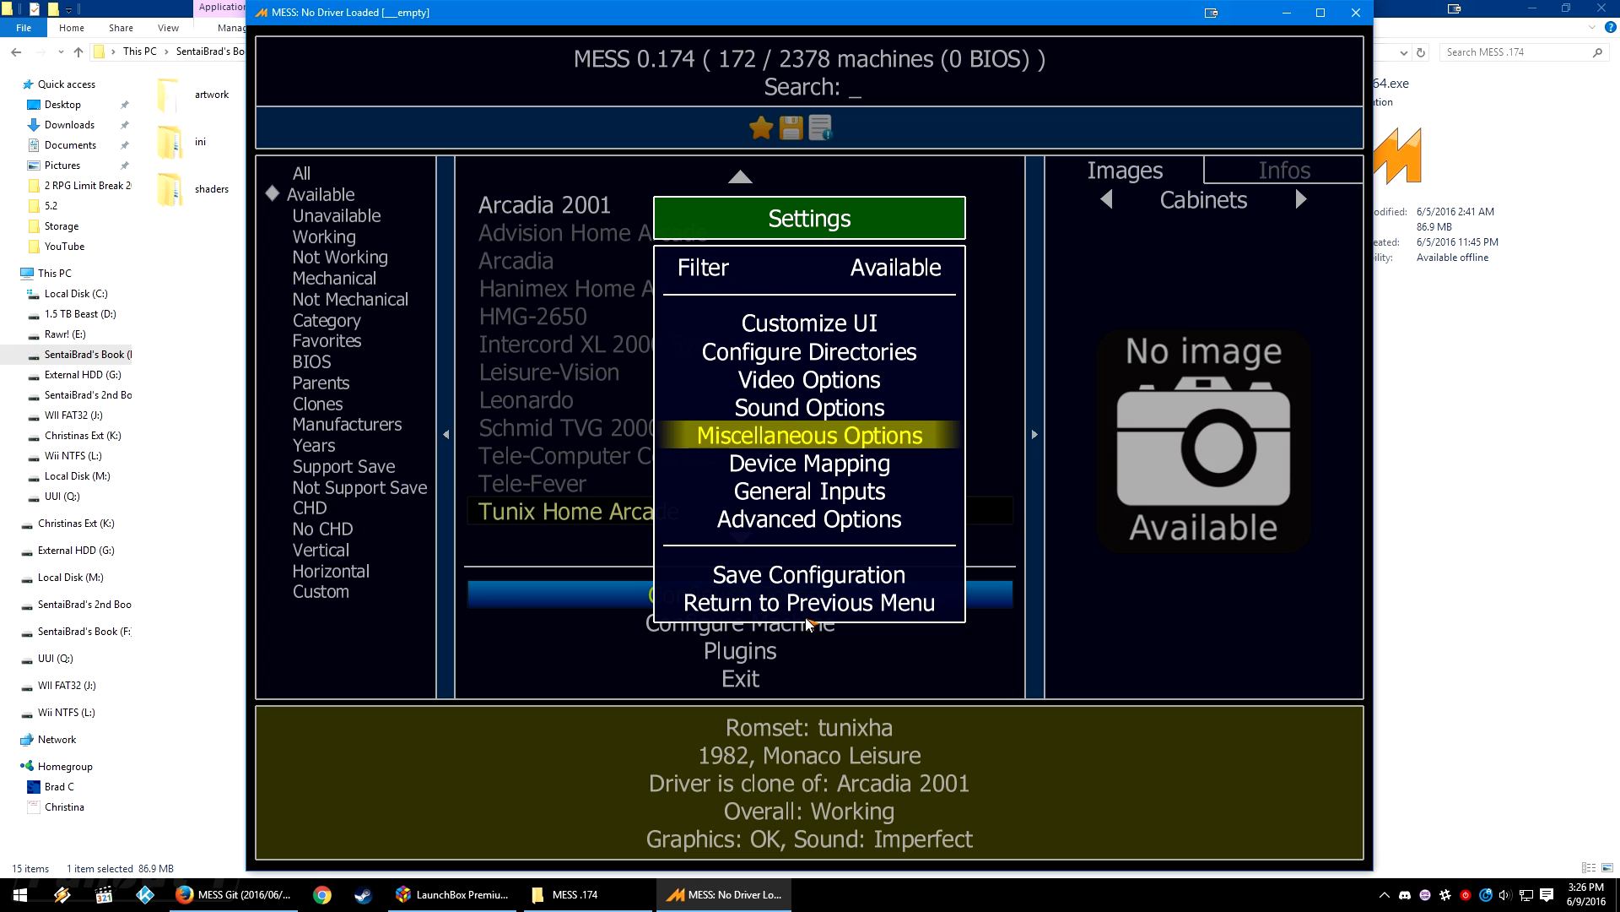
left_click(806, 573)
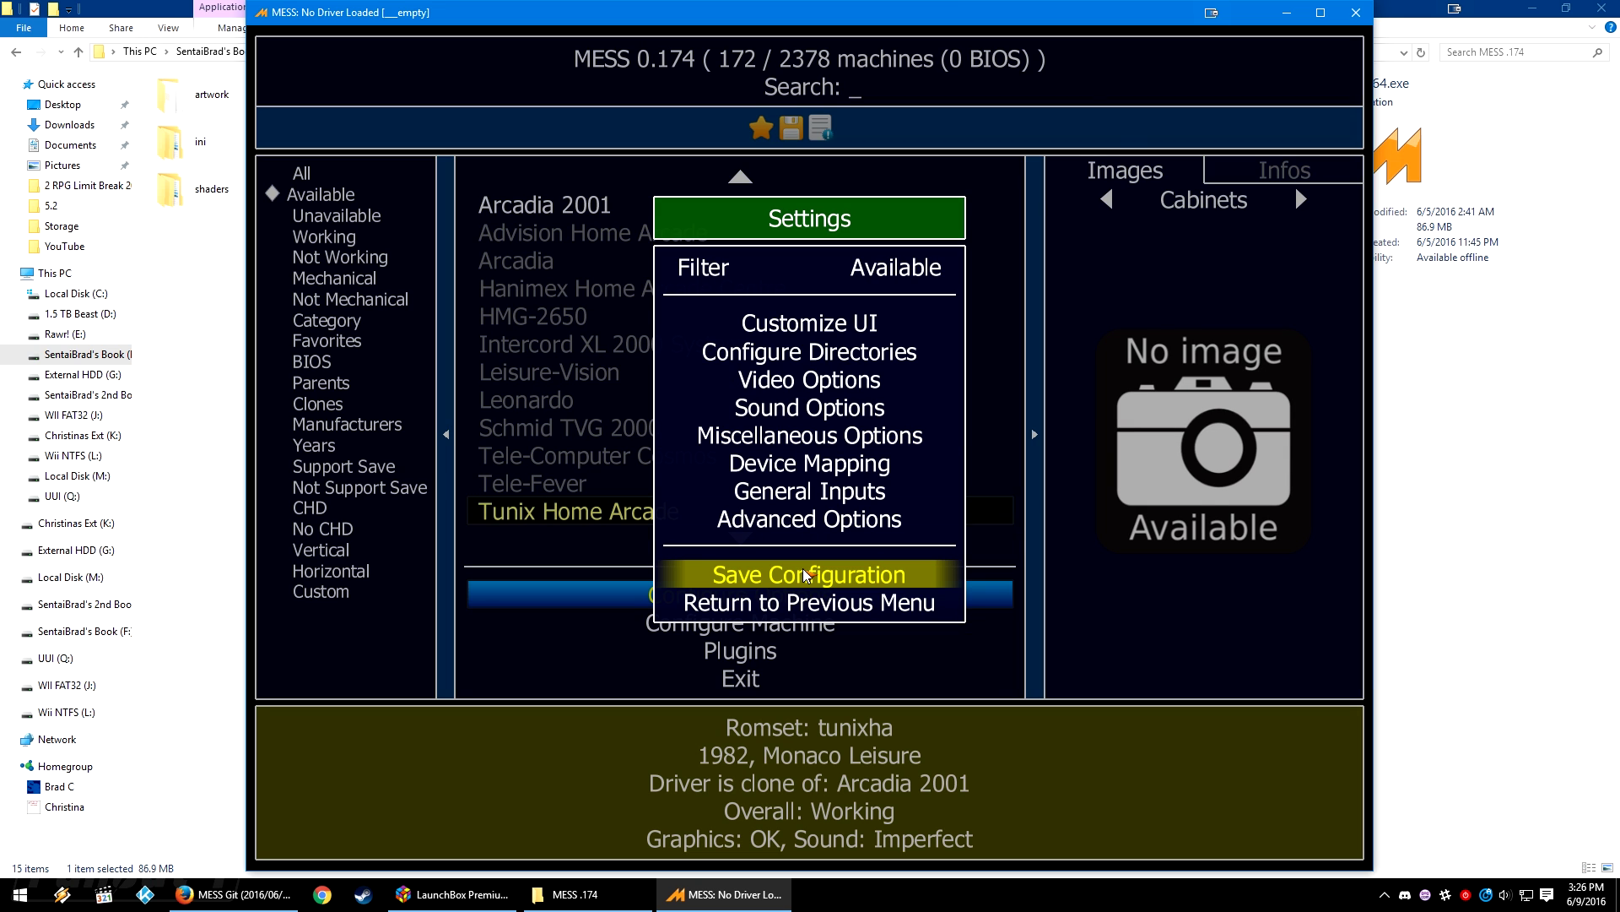
left_click(806, 574)
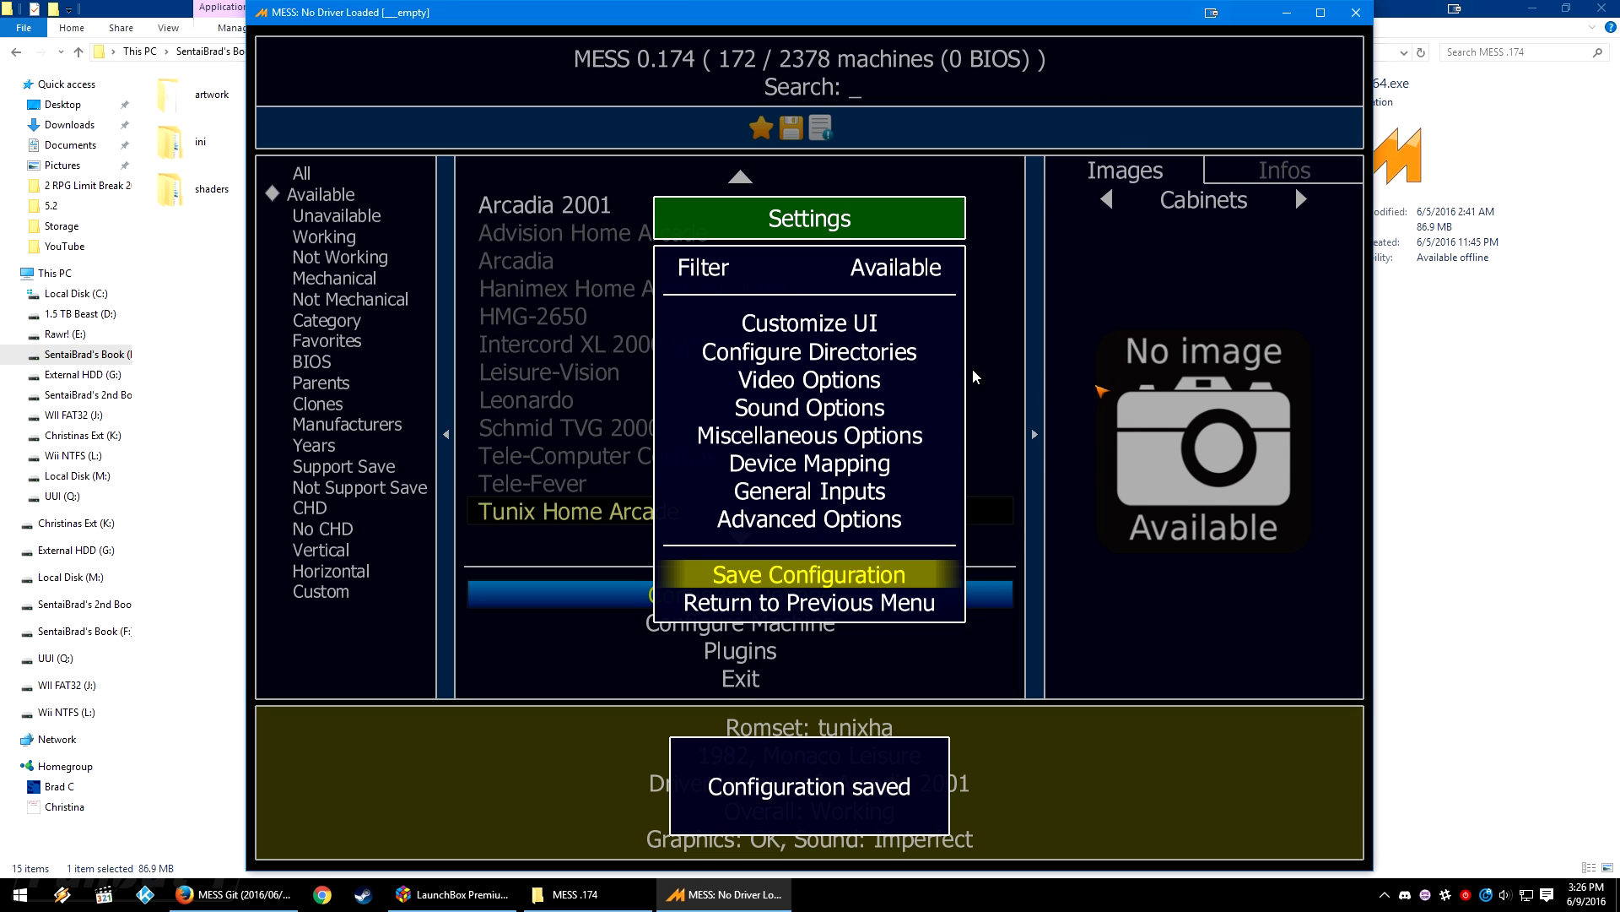
Remove F:\Emulator\MESS\MESS .174\MESS 0.151 ROMs from the configured ROMs folders.
left_click(891, 353)
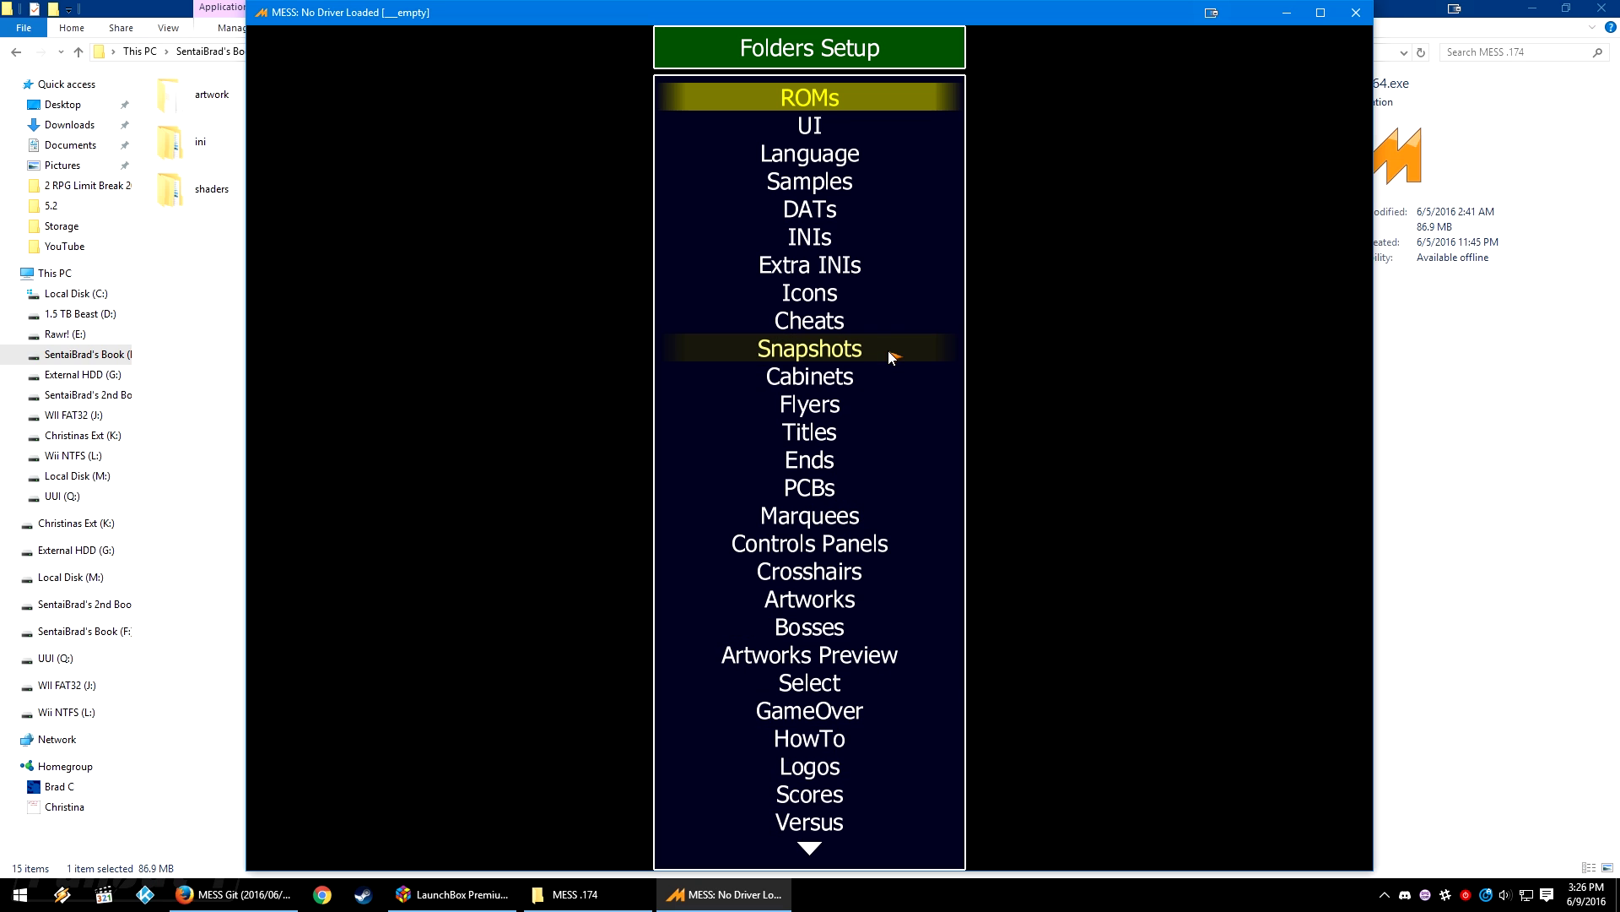
left_click(817, 98)
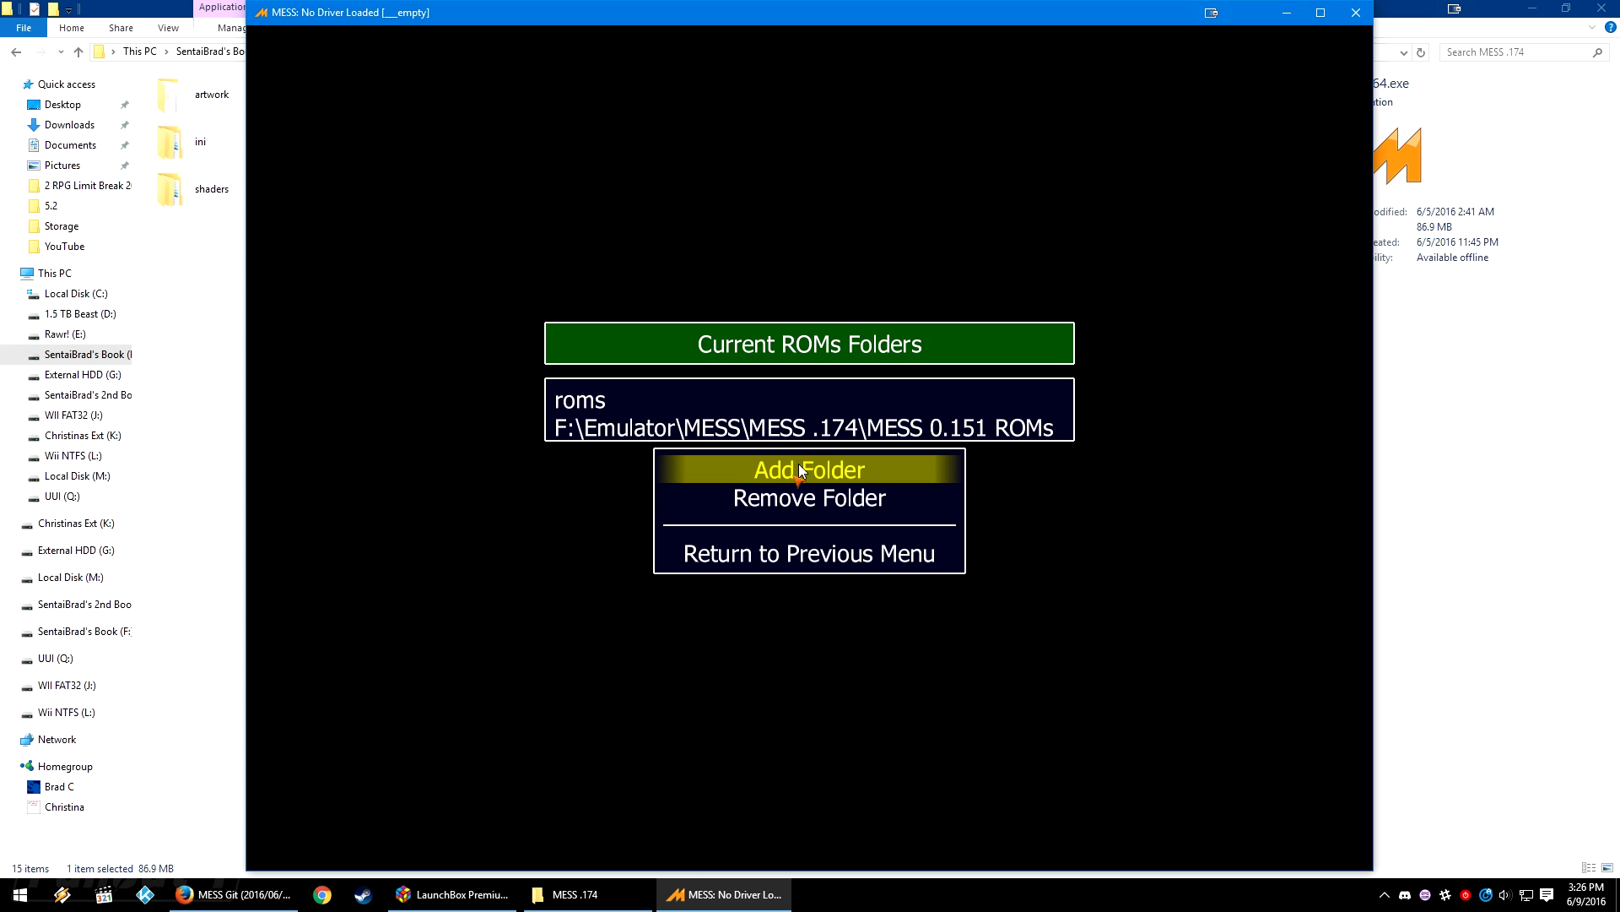
left_click(816, 499)
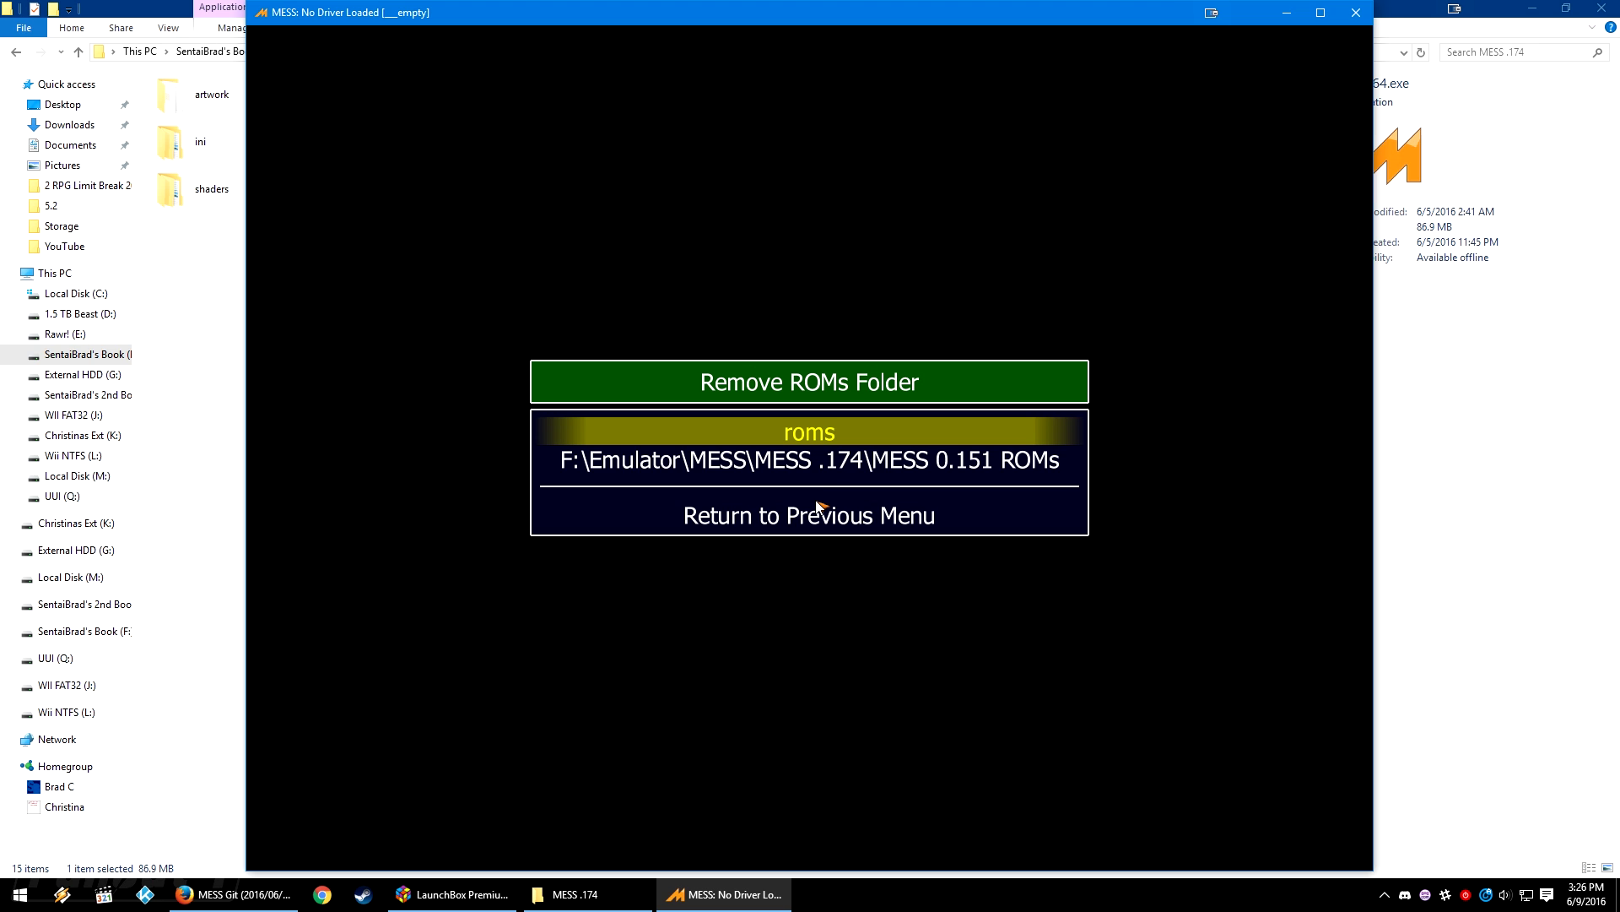
left_click(831, 467)
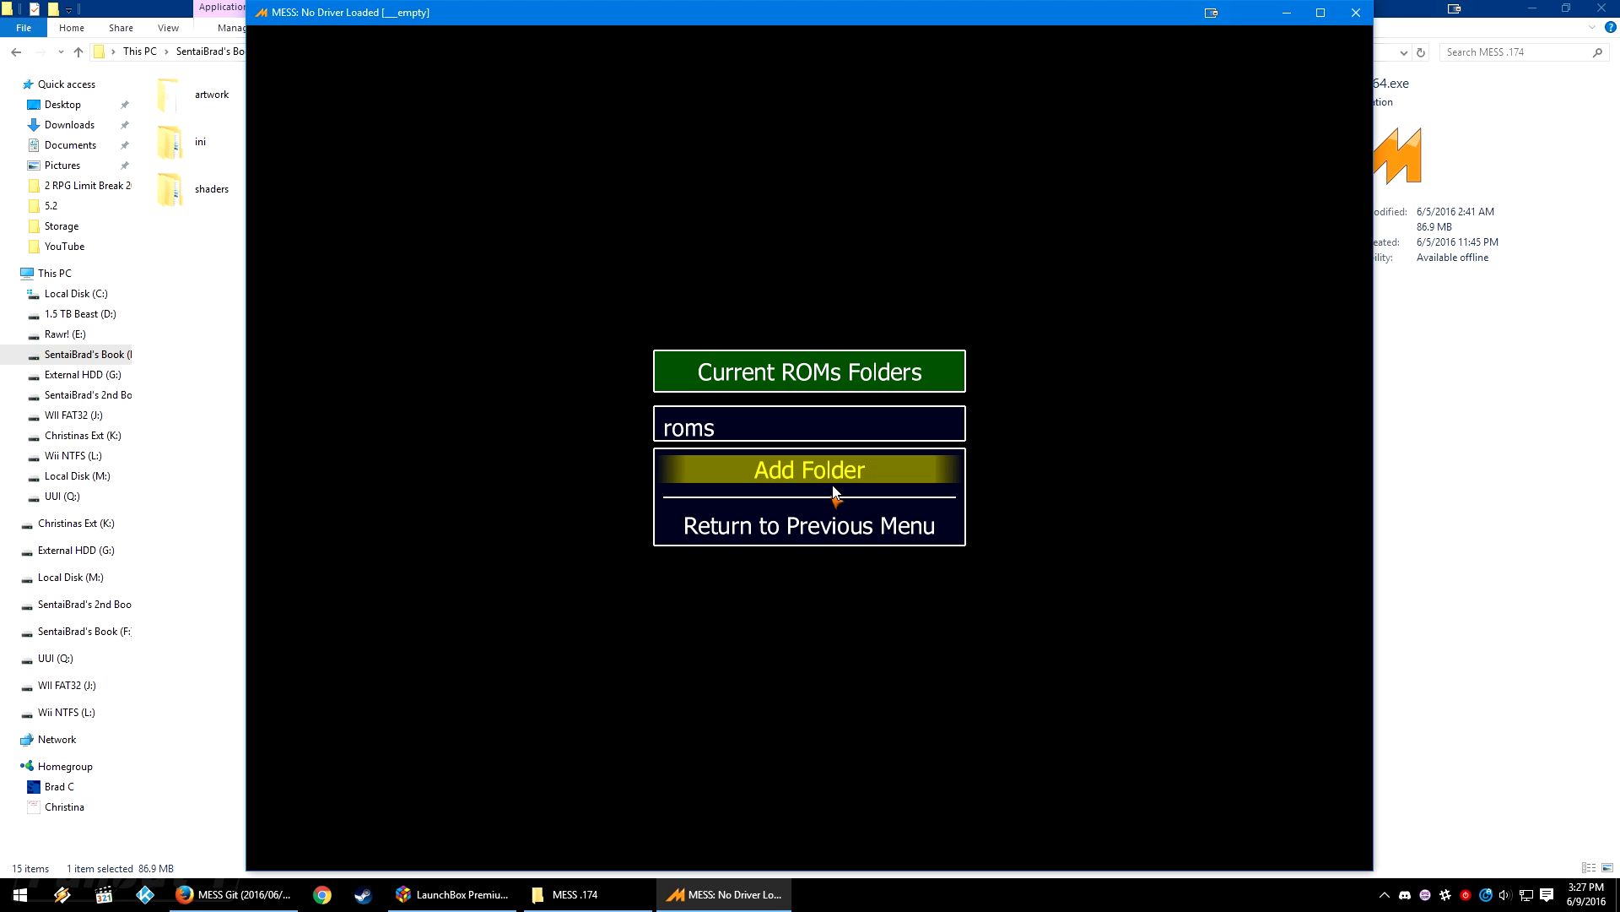
Start adding a ROMs folder and browse to F:\Emulator\MAME\MAME .174b.
left_click(838, 472)
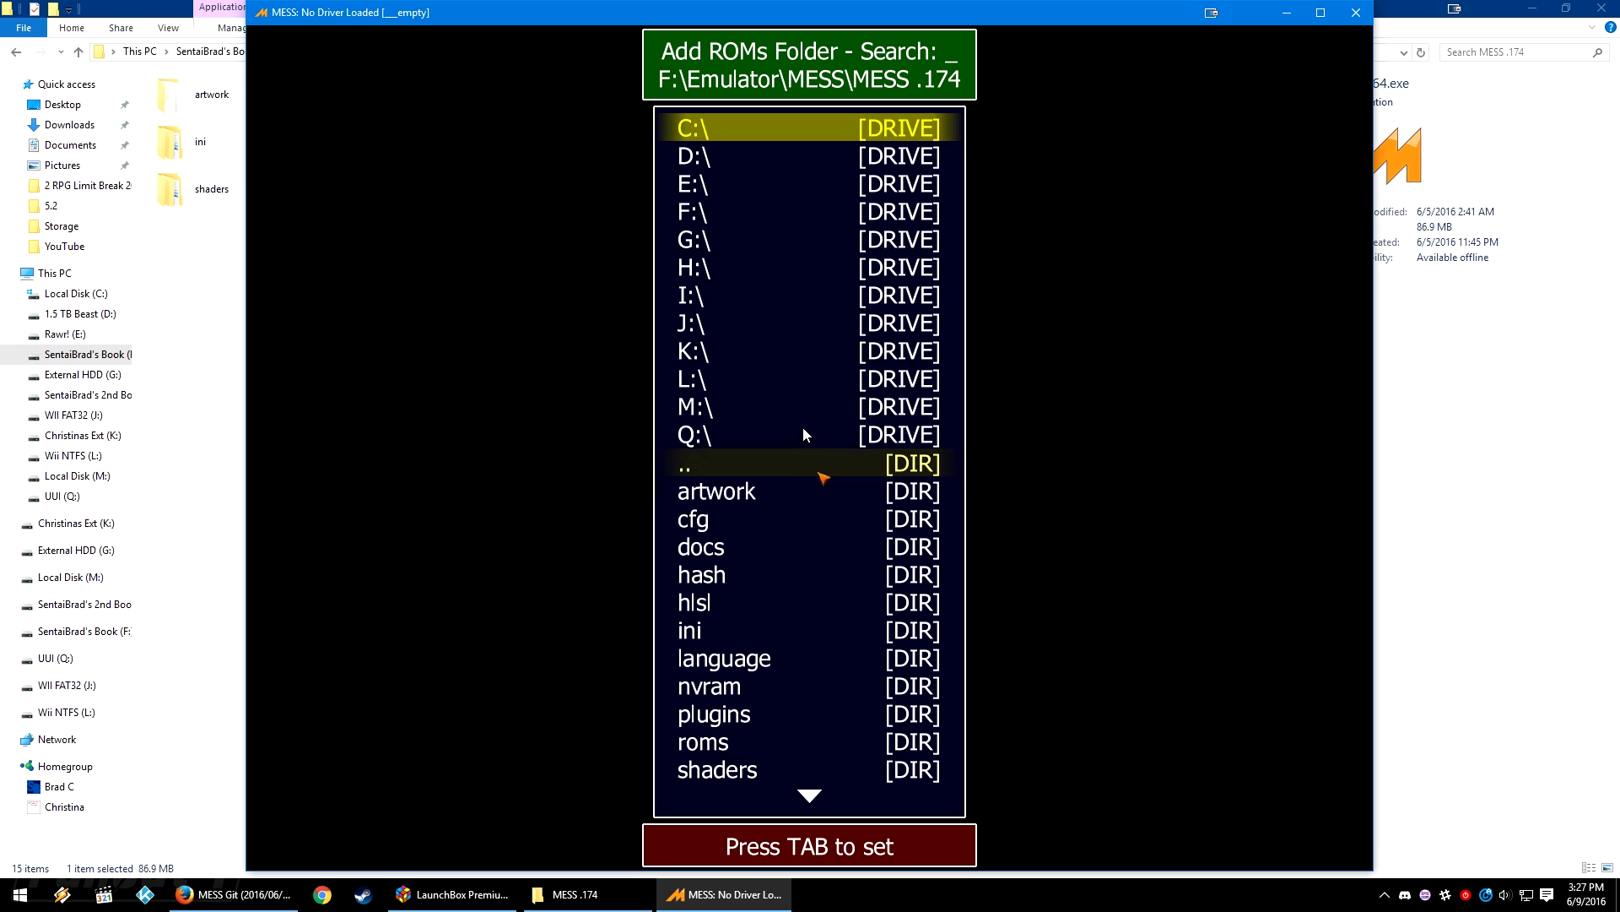
double_click(795, 216)
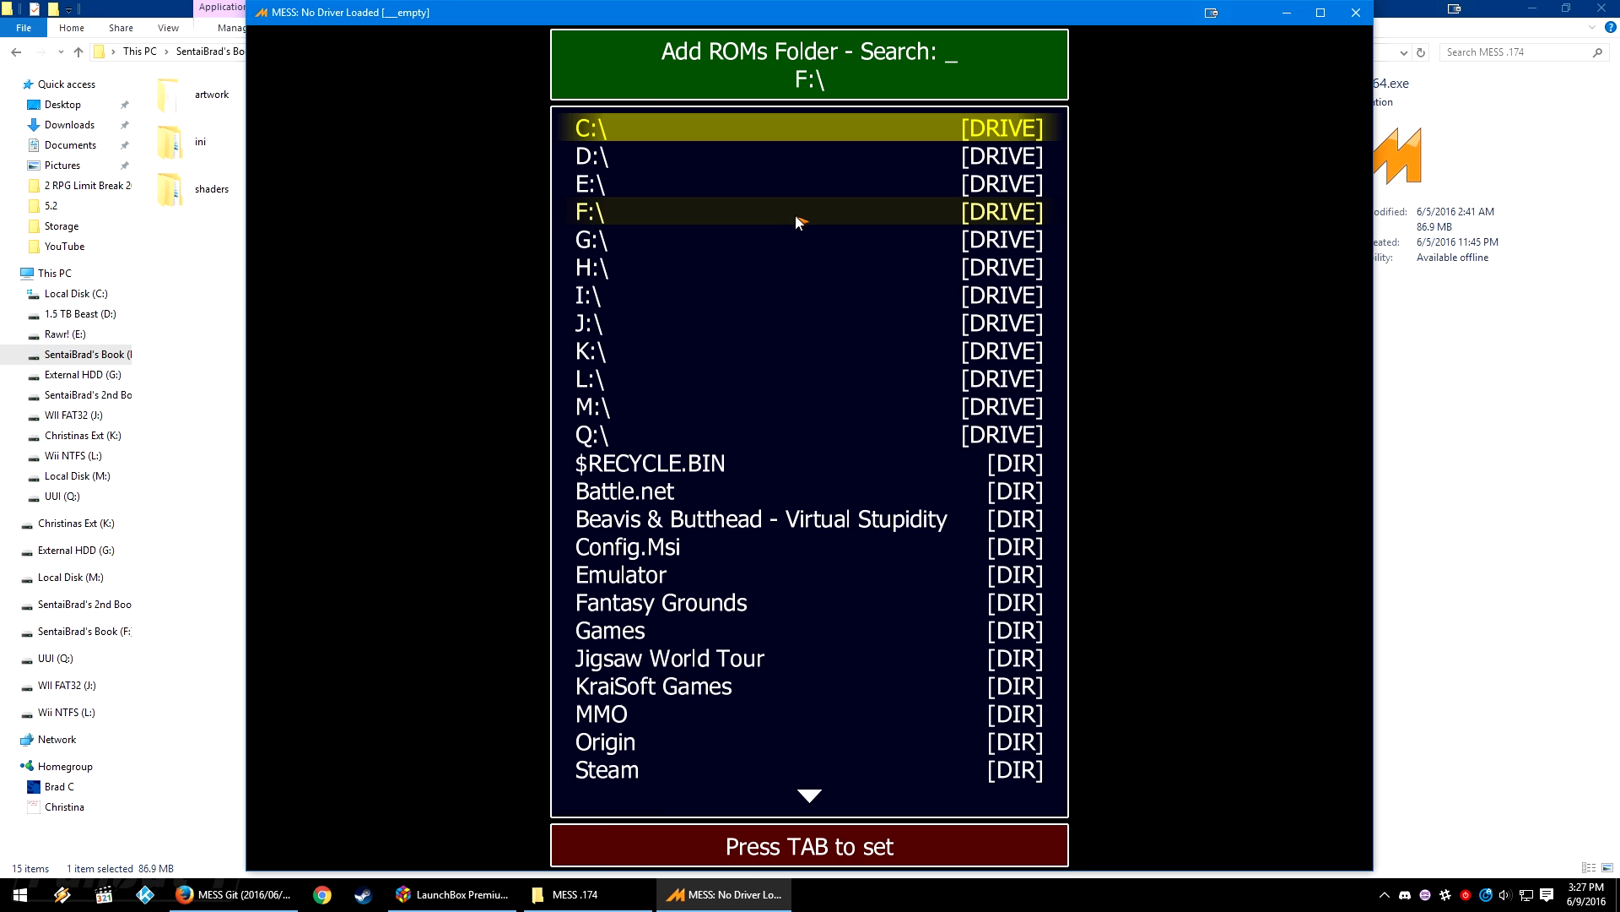
left_click(758, 382)
double_click(697, 566)
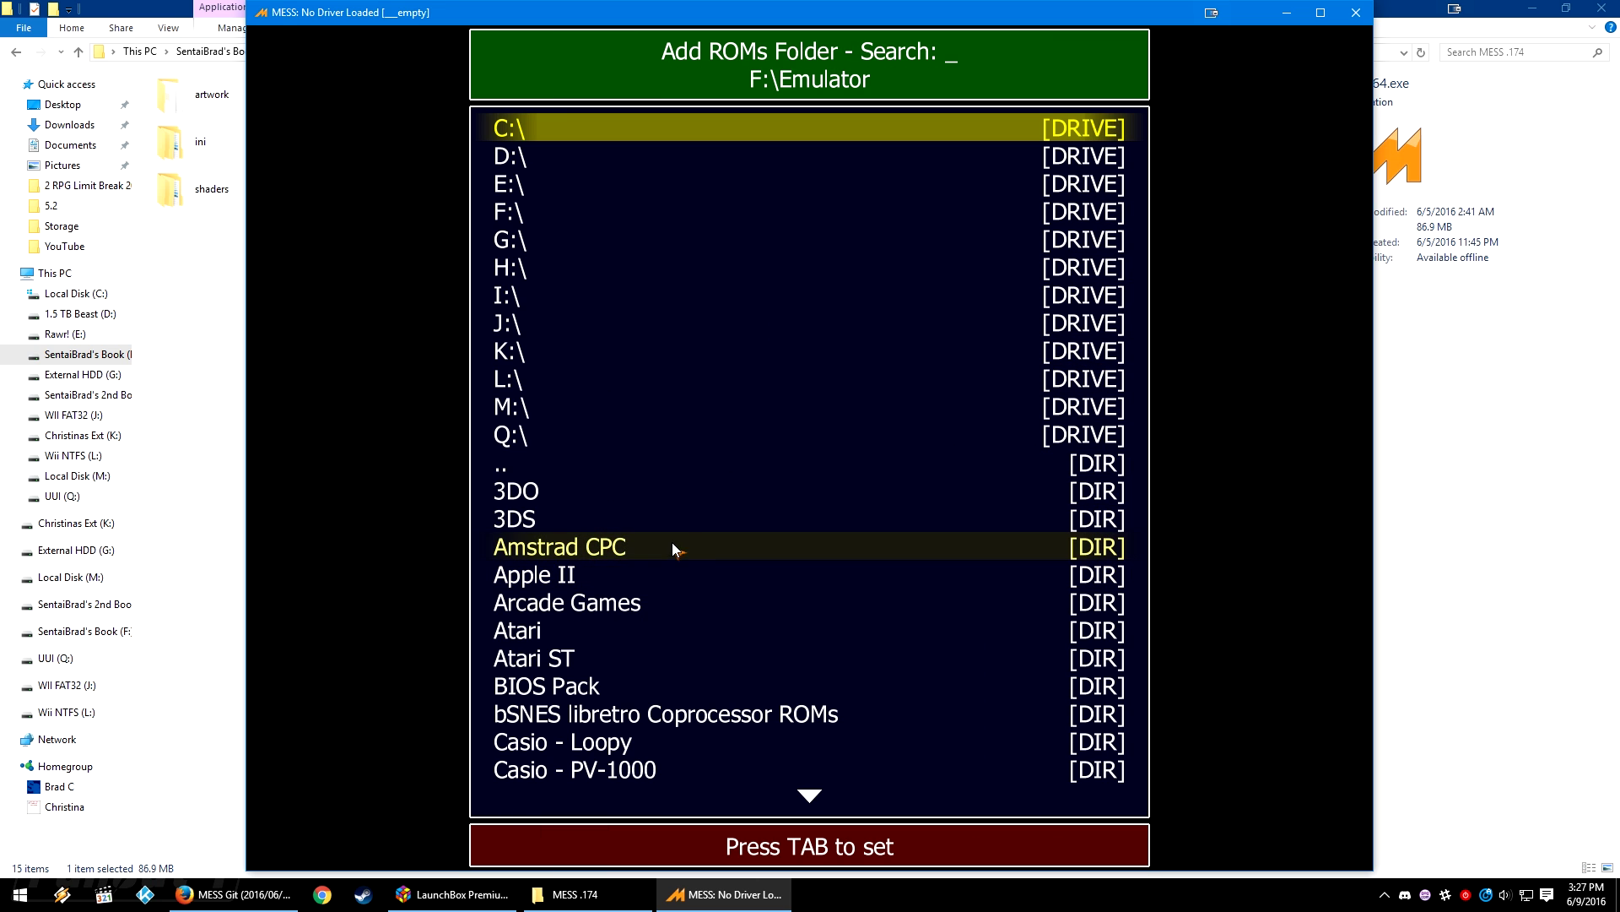
scroll(685, 512, "down", 10)
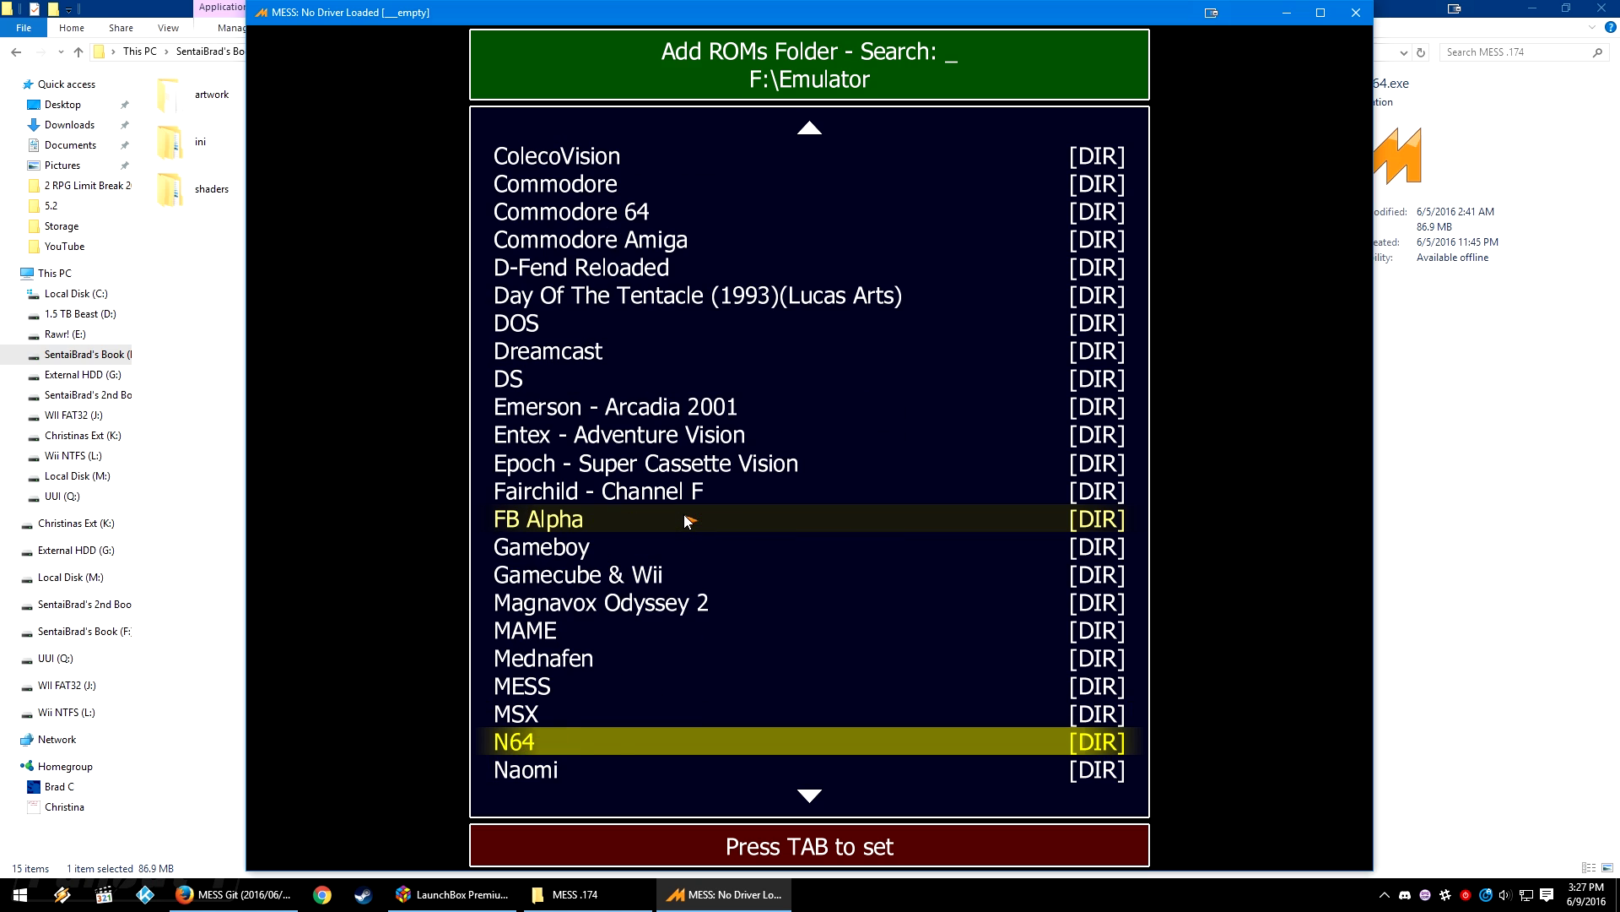
double_click(685, 519)
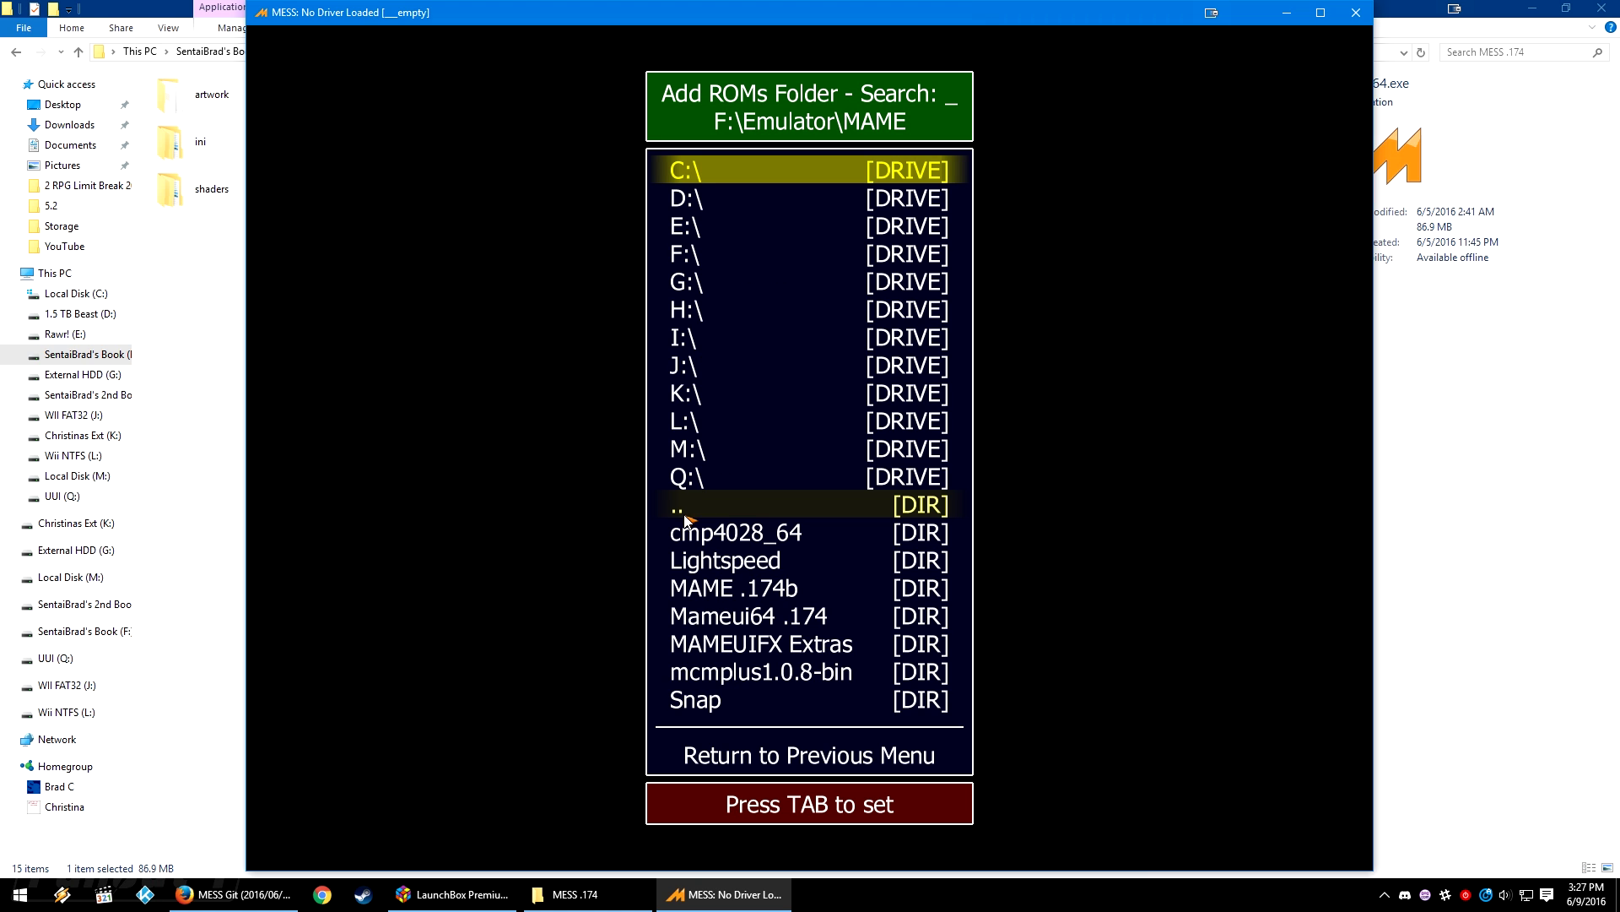
scroll(686, 519, "down", 9)
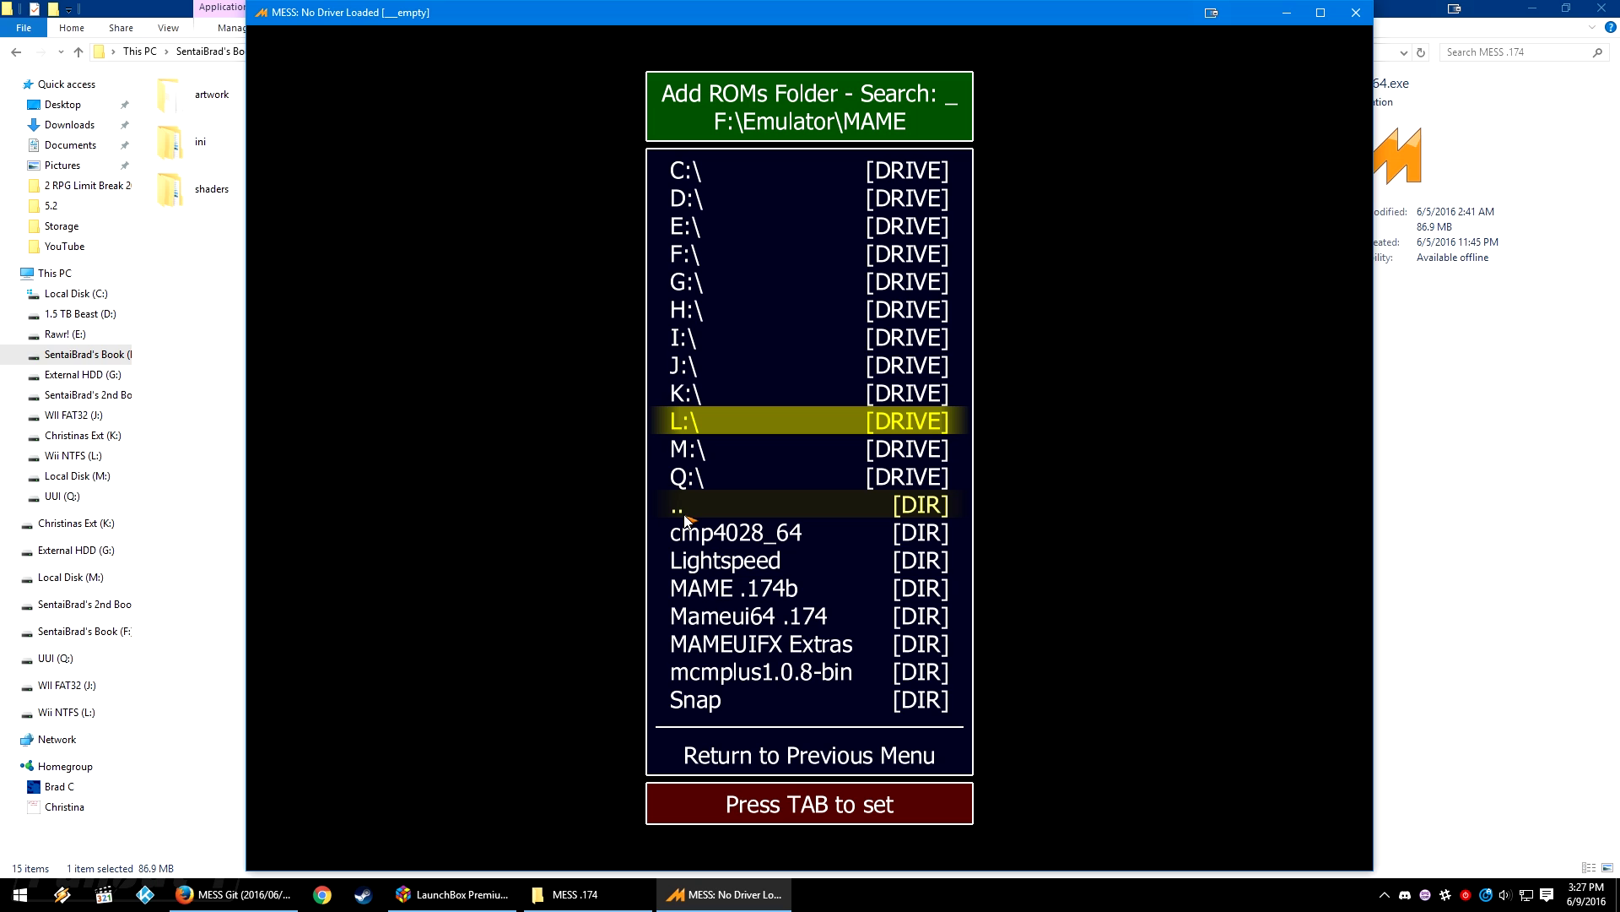
left_click(748, 587)
left_click(750, 587)
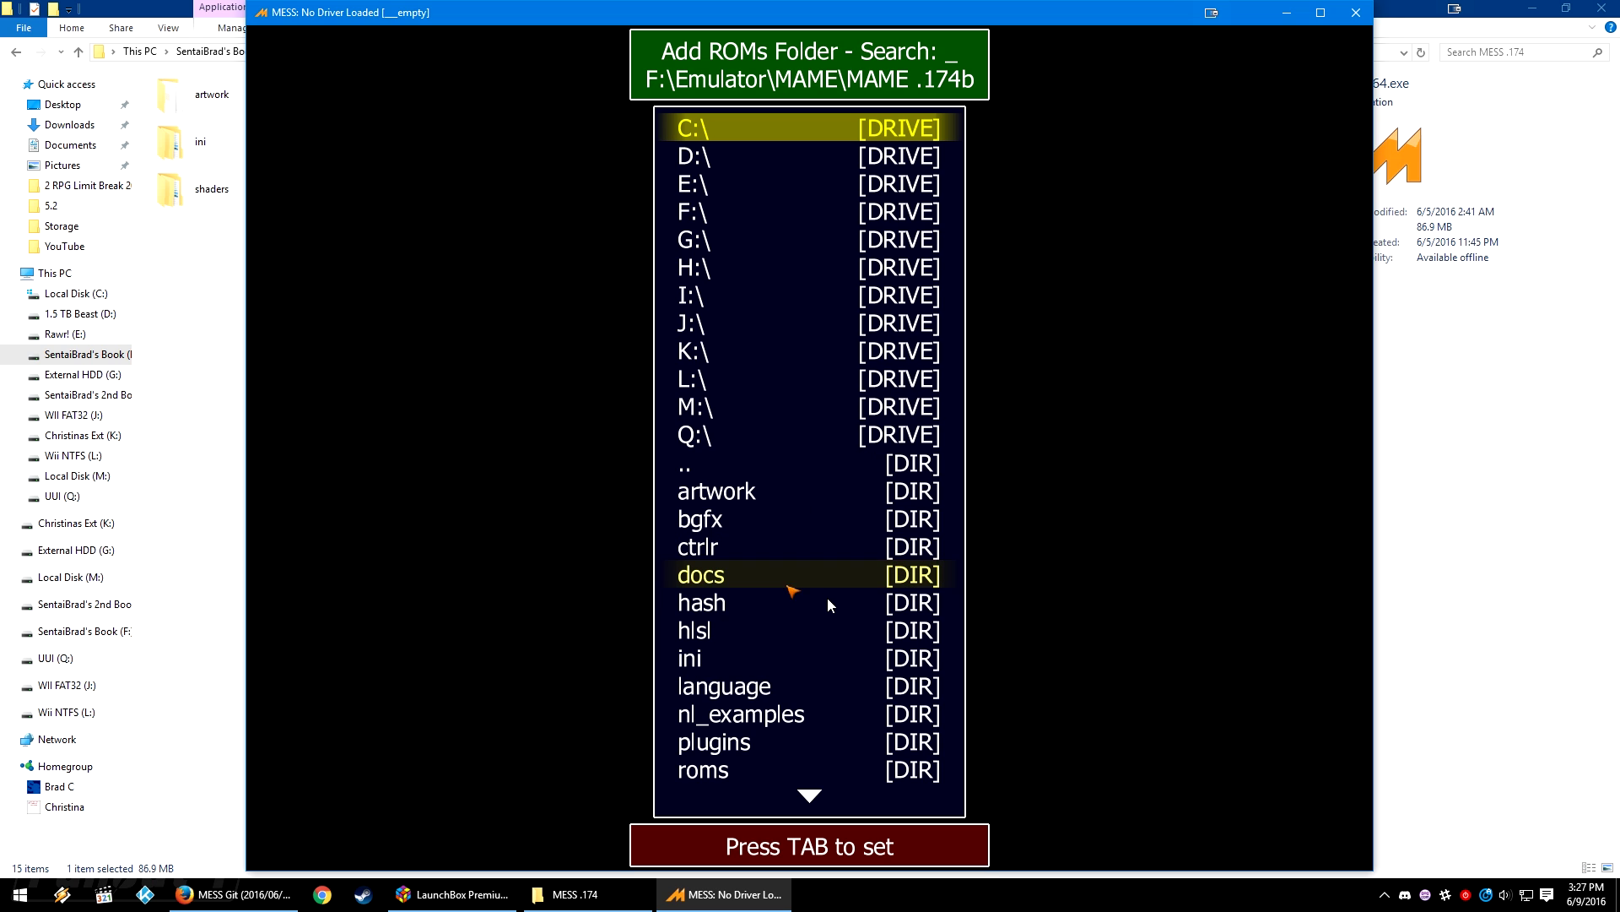
Set the roms subfolder of MAME .174b as an additional ROMs folder.
scroll(815, 595, "down", 6)
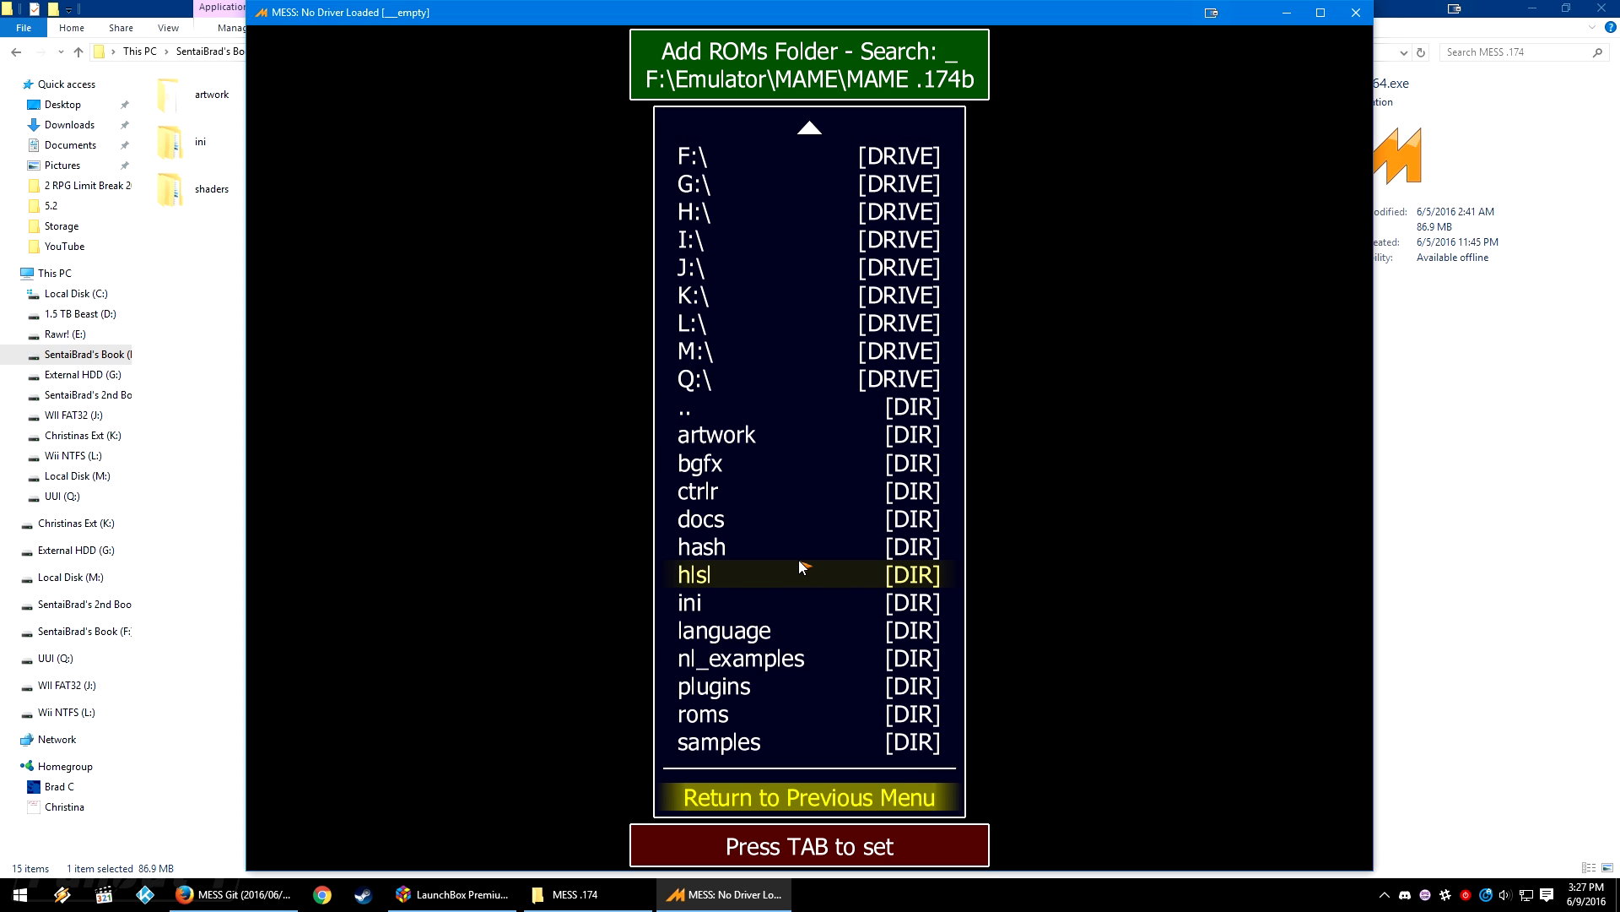
scroll(798, 559, "up", 4)
scroll(799, 560, "down", 6)
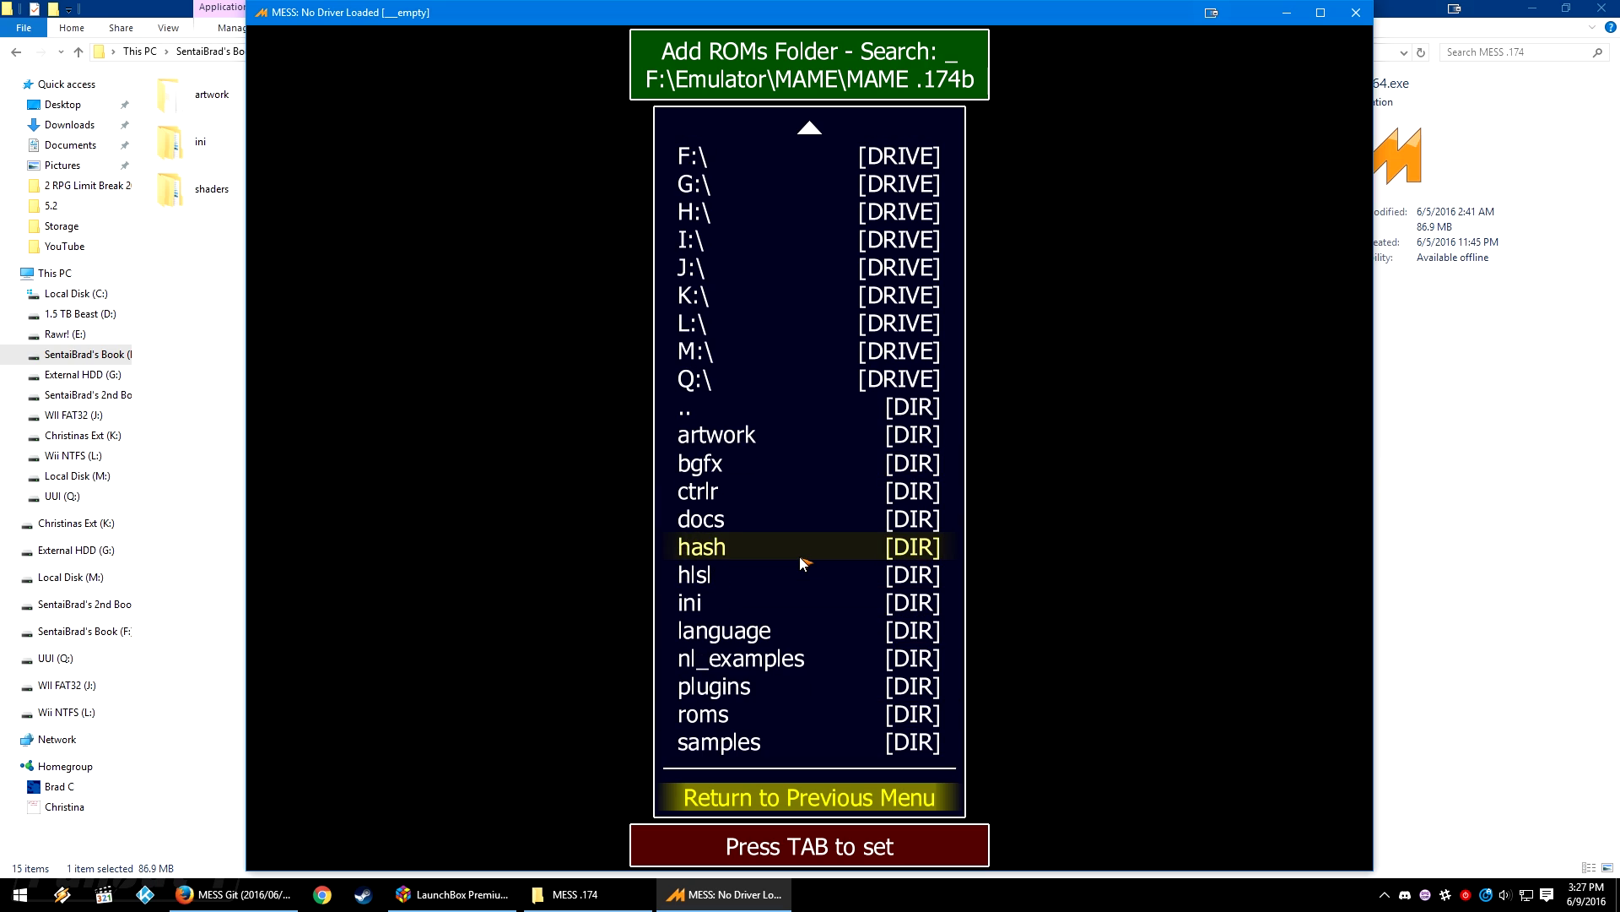
left_click(822, 704)
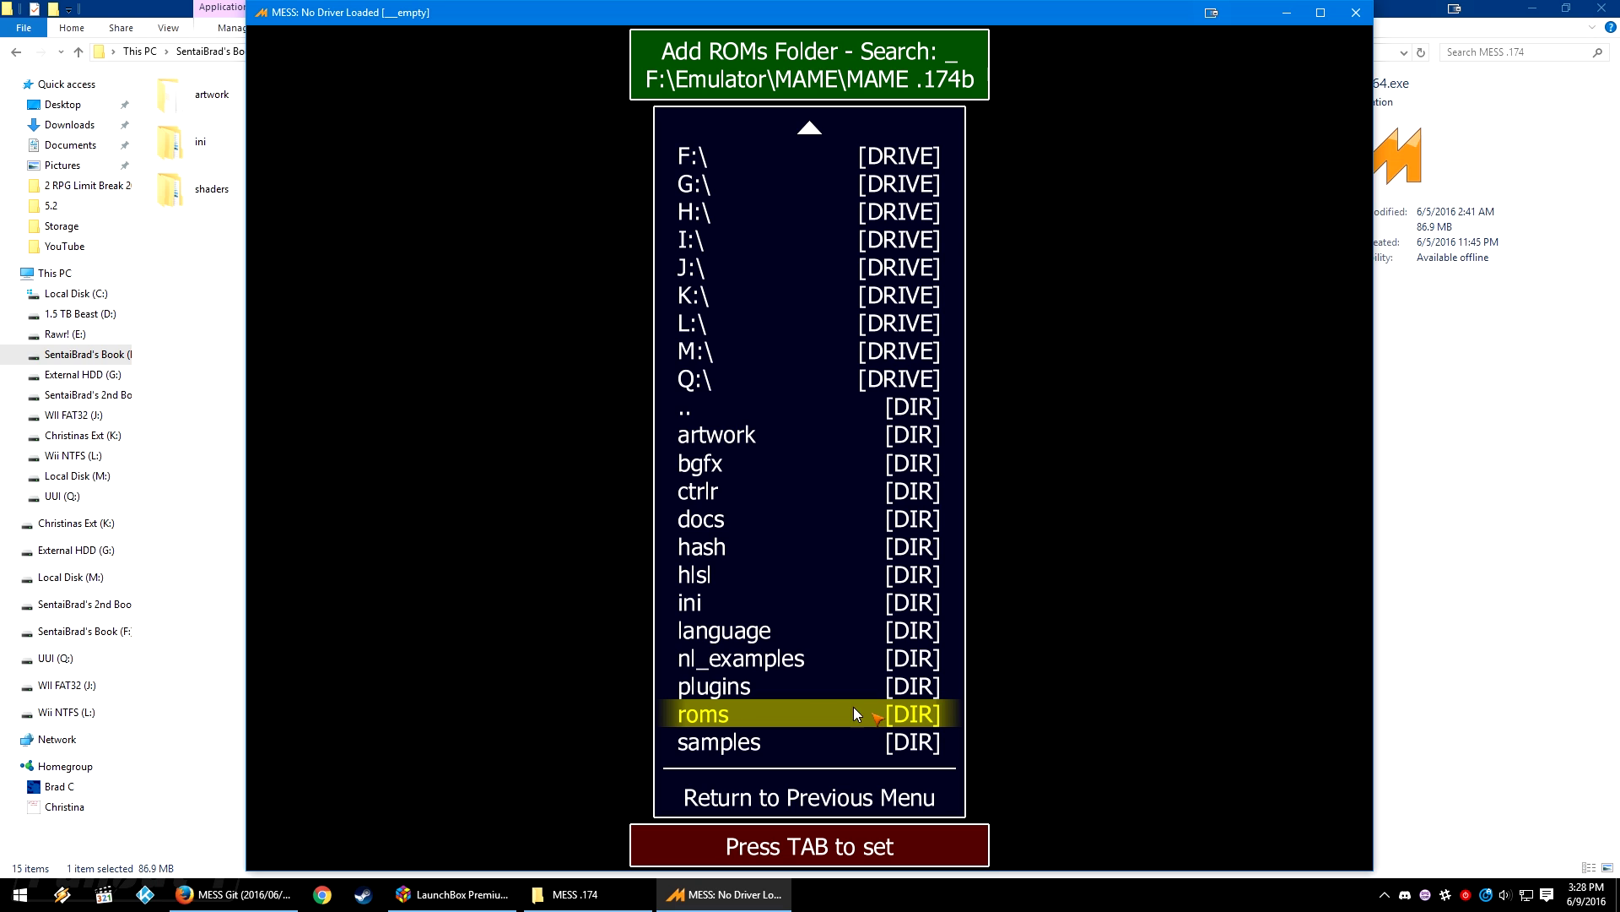
double_click(843, 710)
key("Tab")
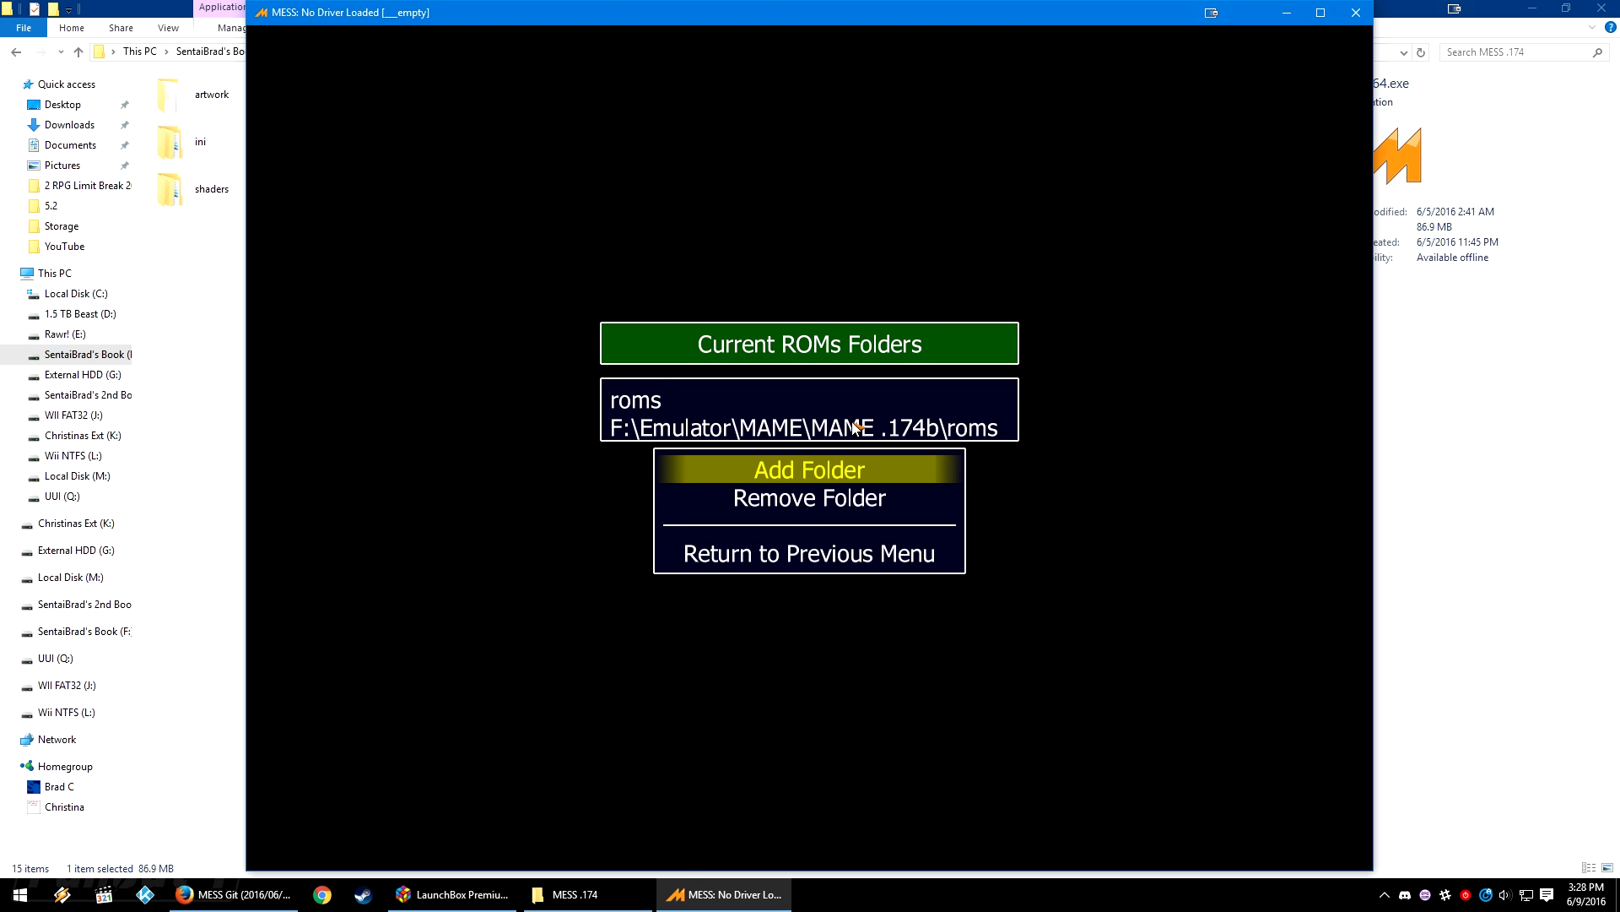
Return to the main settings, save the MESS configuration and exit the settings.
left_click(843, 557)
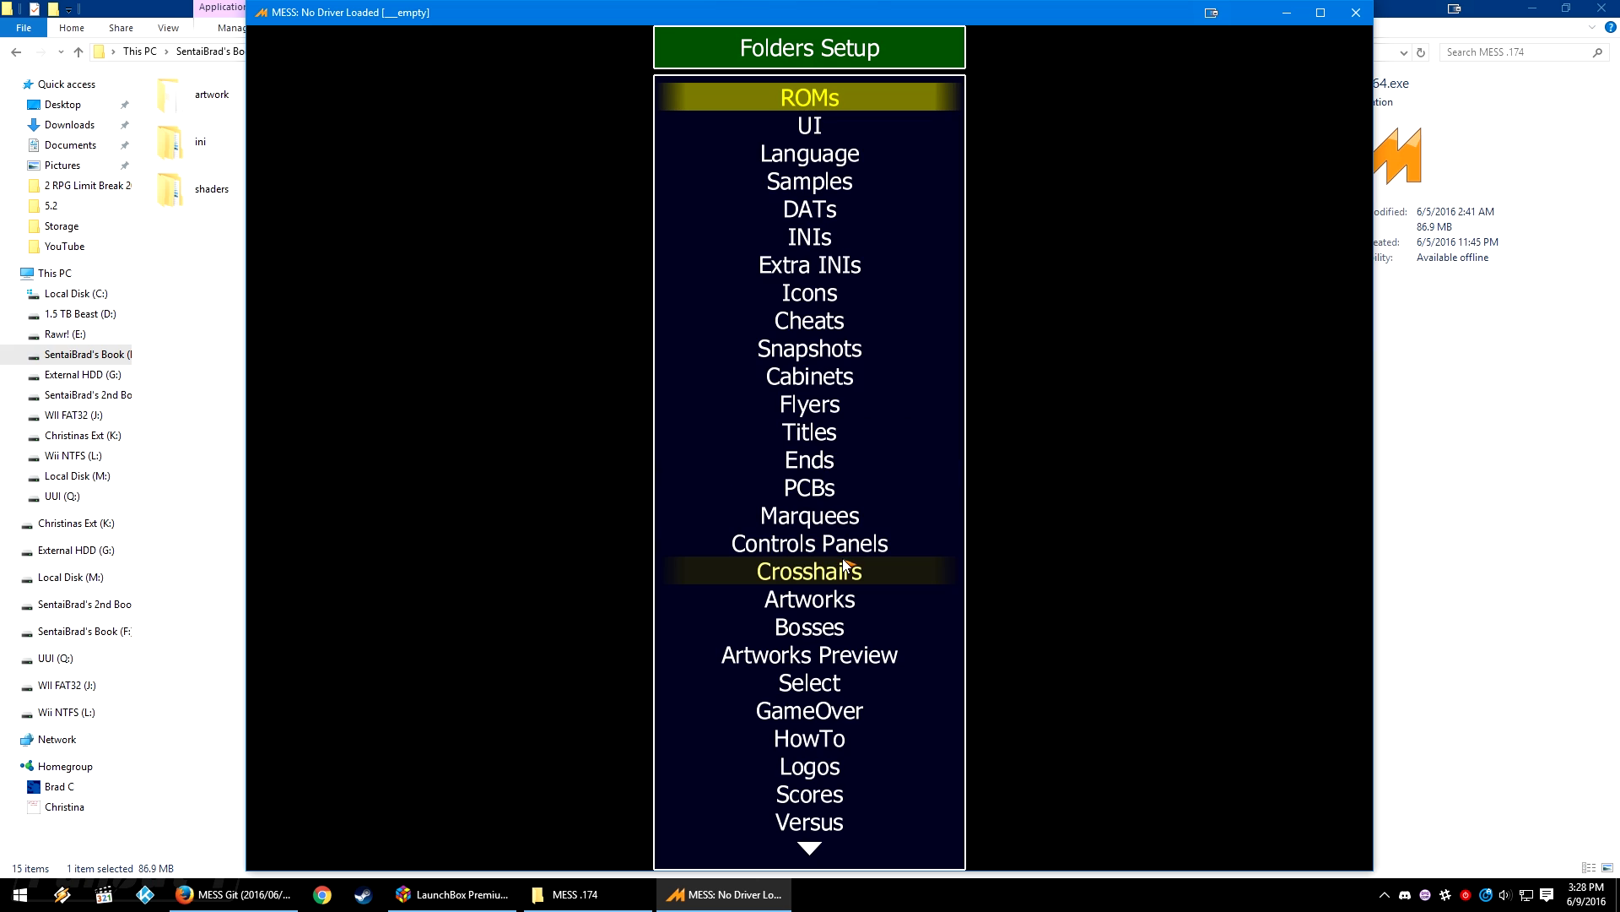
key("Escape")
left_click(865, 583)
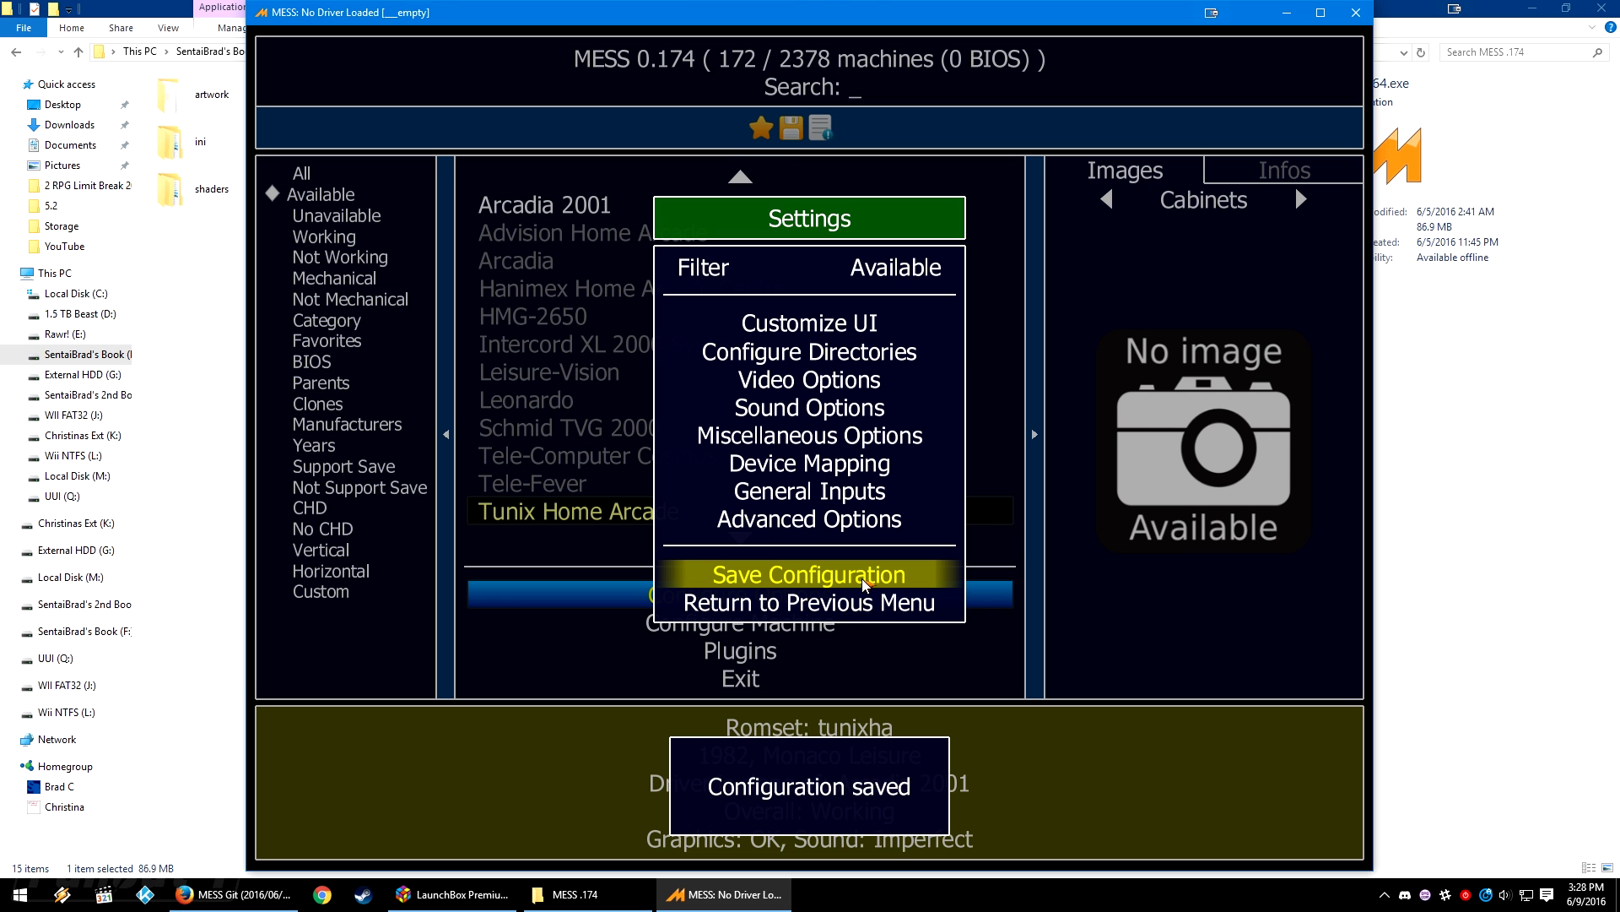
key("Escape")
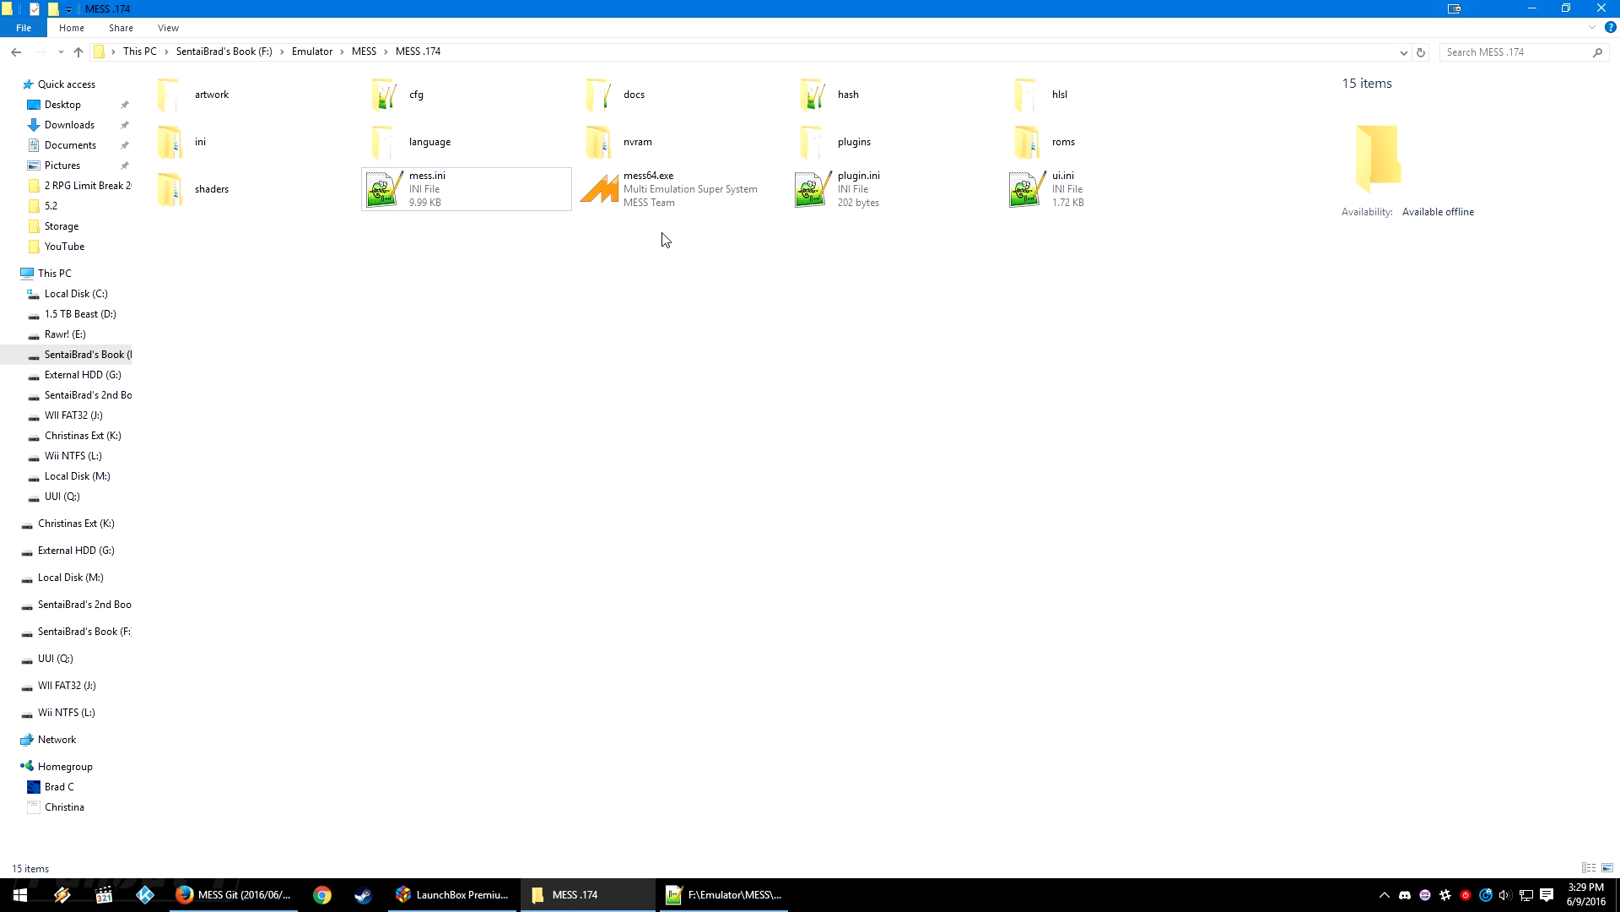
Open mess.ini from the MESS .174 folder, check the folders listed under rompath, and close the file's window.
double_click(474, 194)
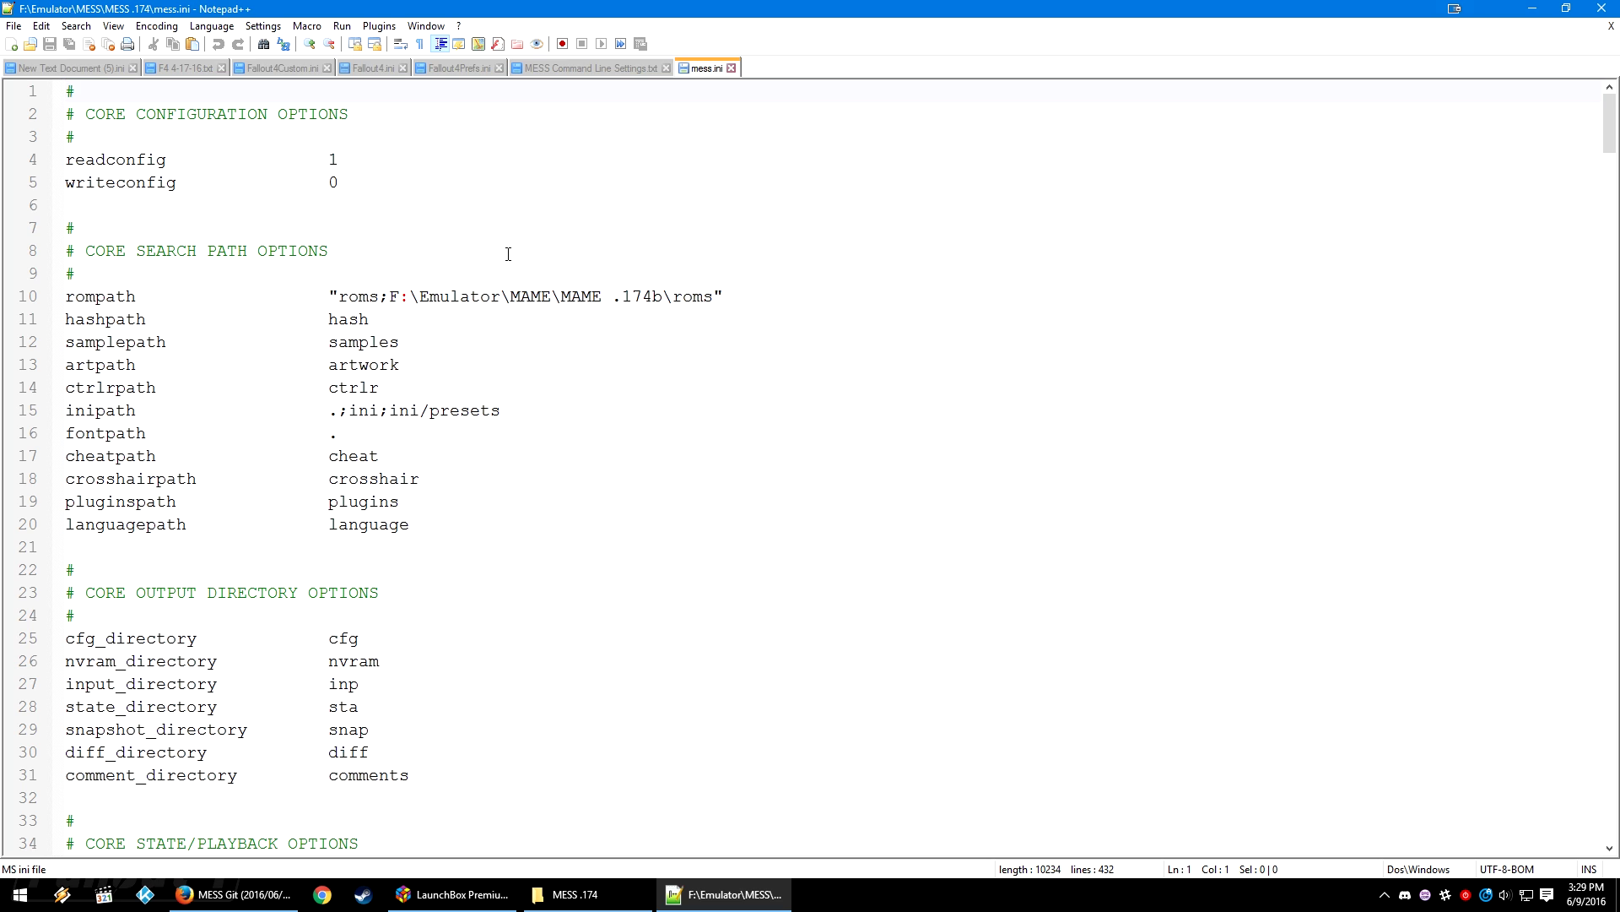
left_click_drag(379, 297, 714, 296)
left_click(423, 297)
left_click_drag(379, 296, 550, 296)
left_click(592, 296)
scroll(495, 362, "down", 6)
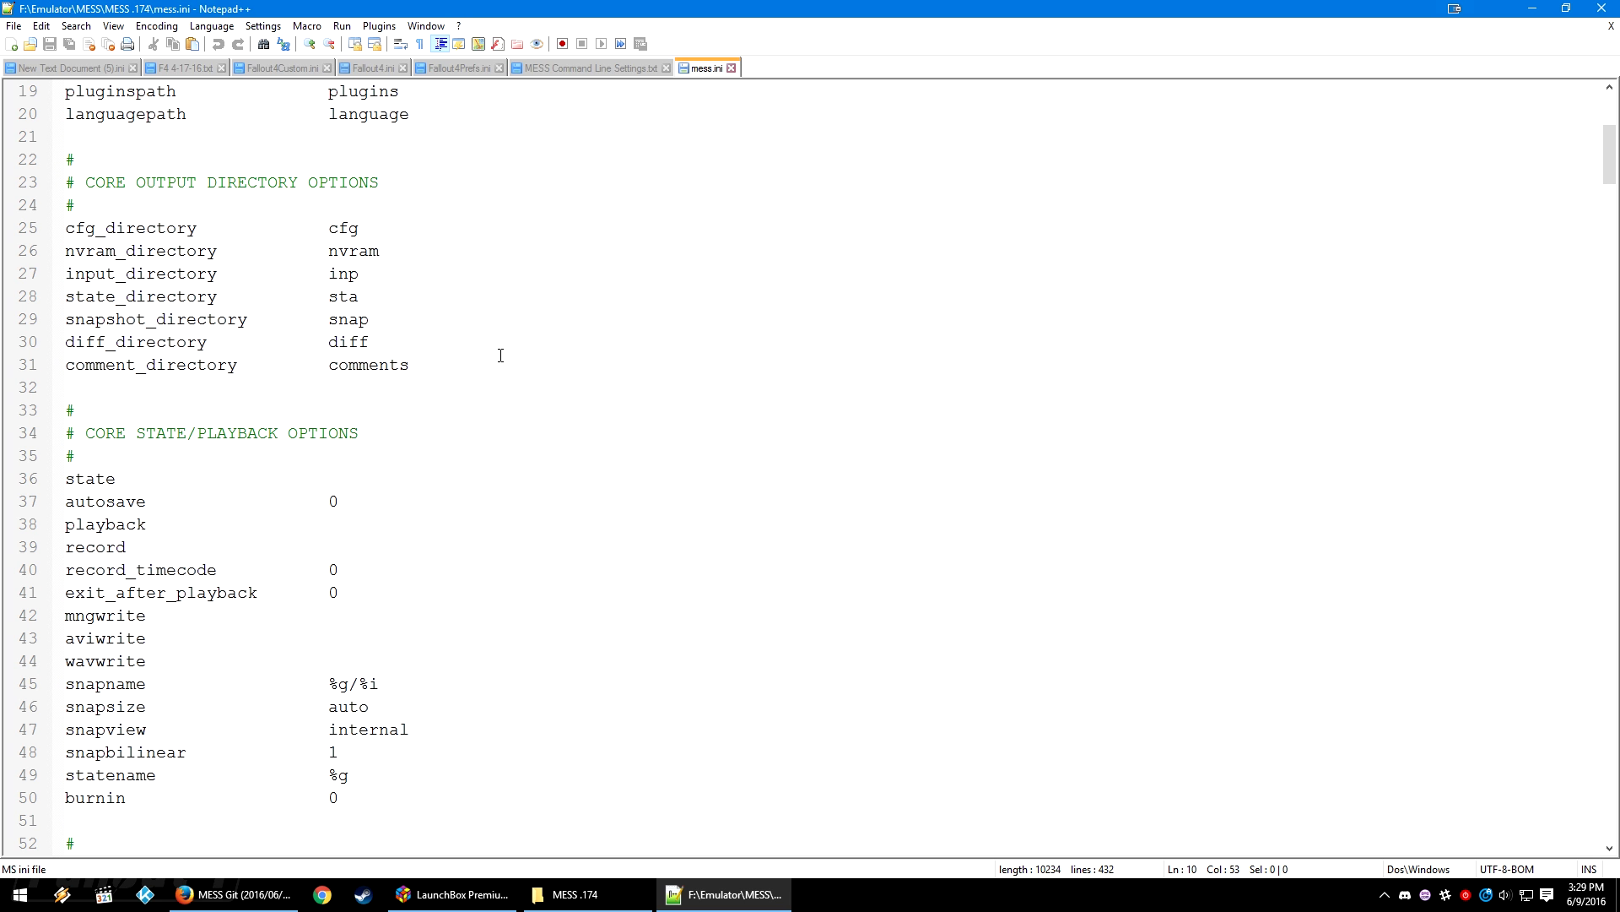
scroll(506, 337, "up", 6)
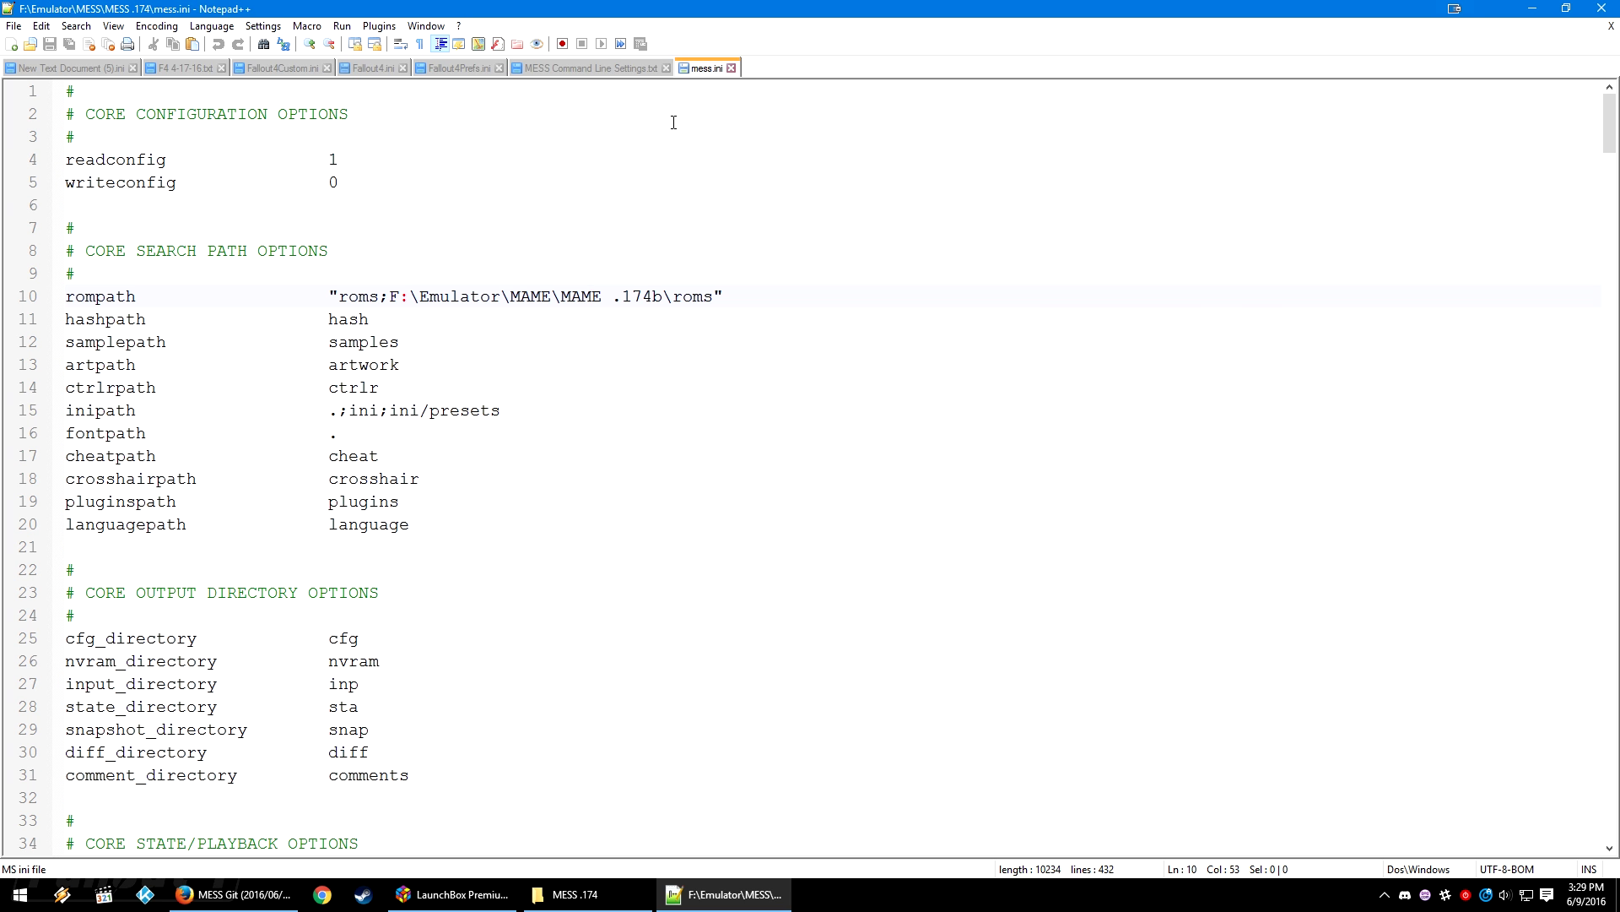
left_click(1593, 8)
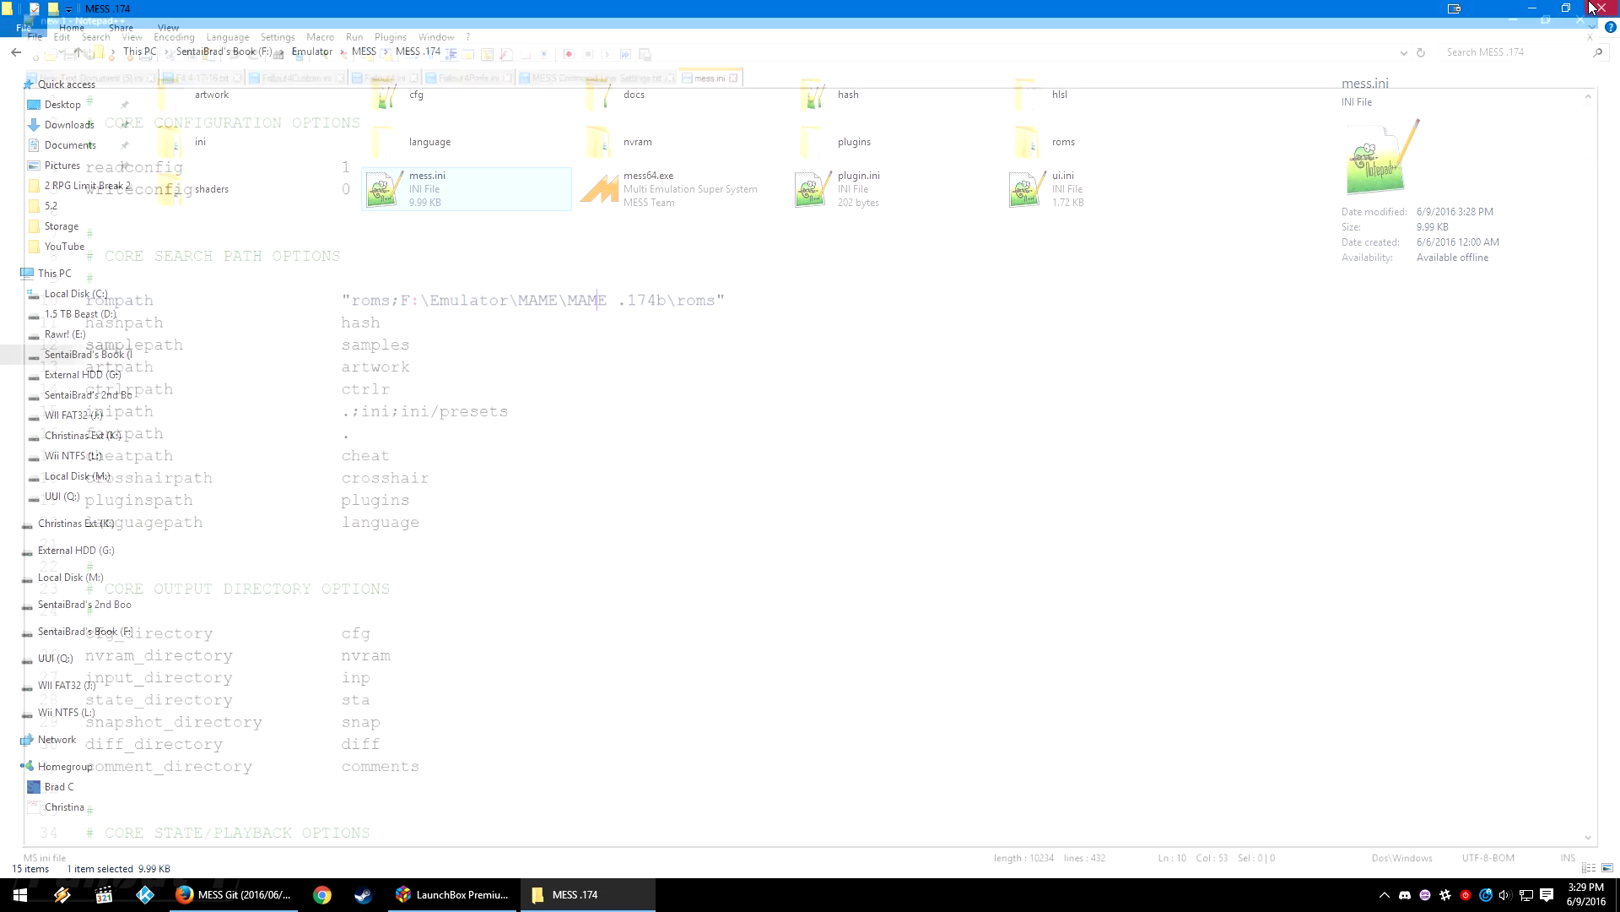
Switch to LaunchBox and open the MESS entry in the emulator manager for editing.
left_click(941, 373)
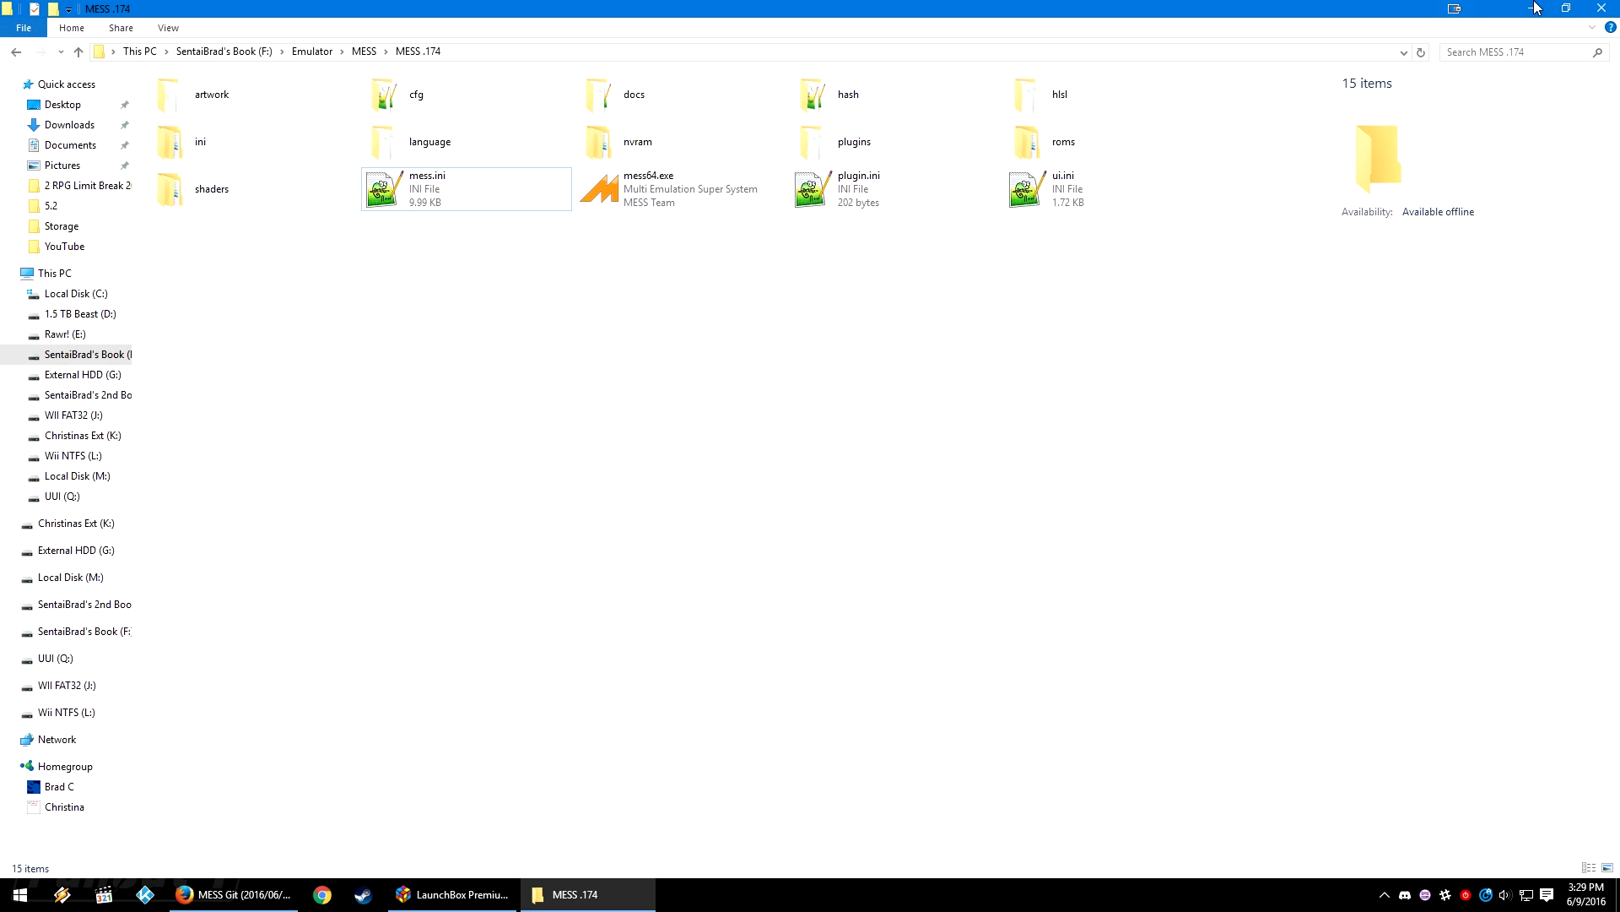
left_click(1533, 8)
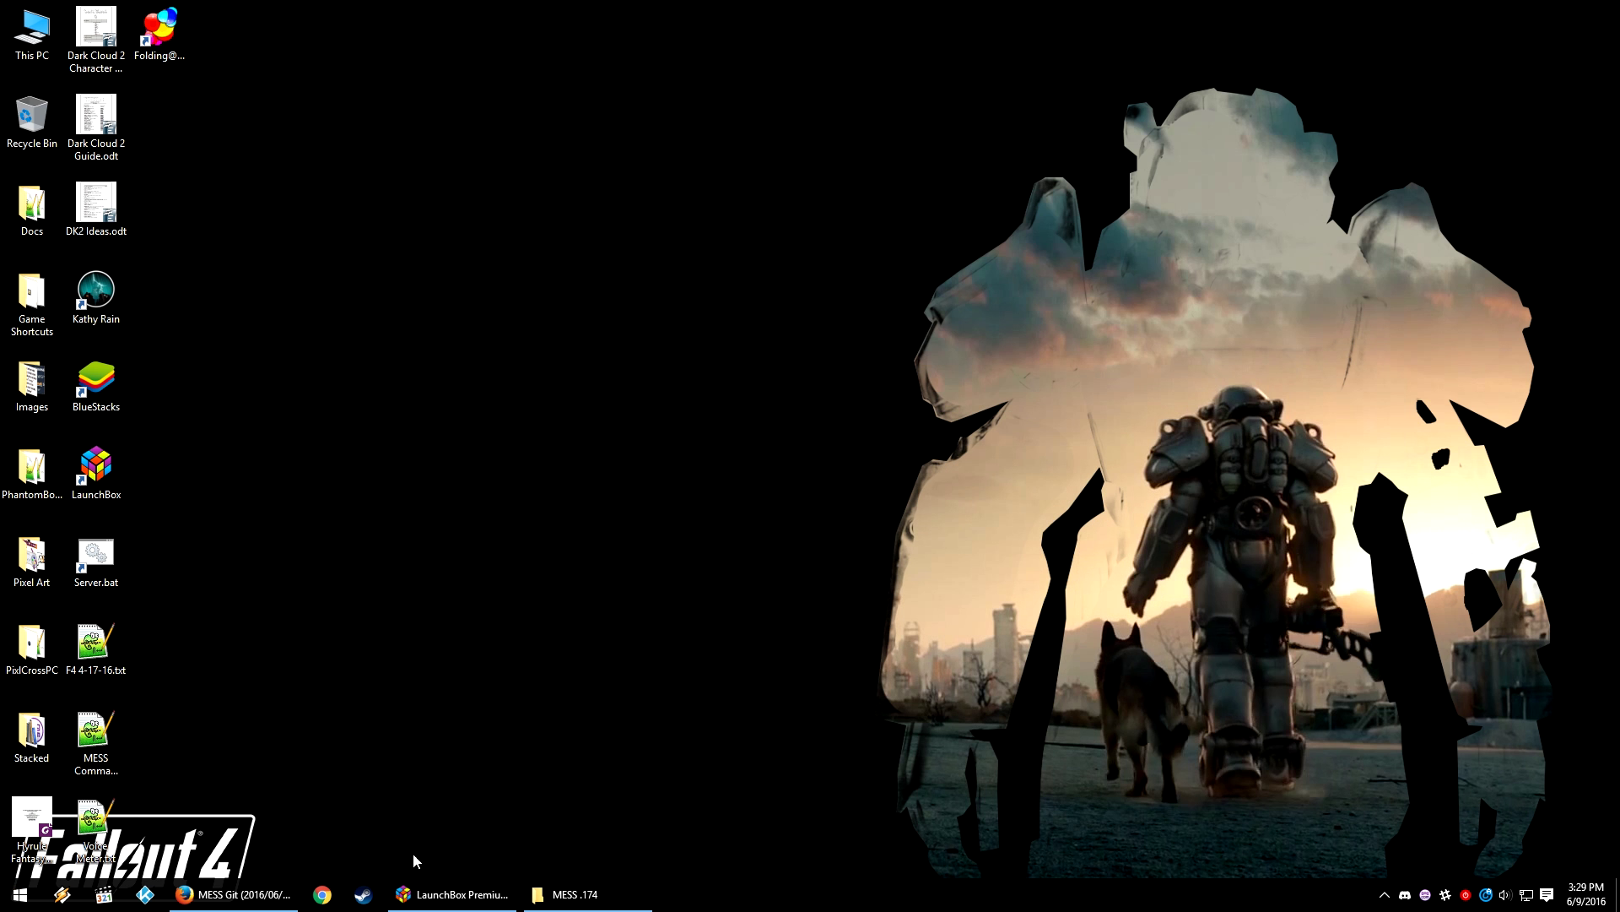
left_click(450, 894)
left_click(175, 40)
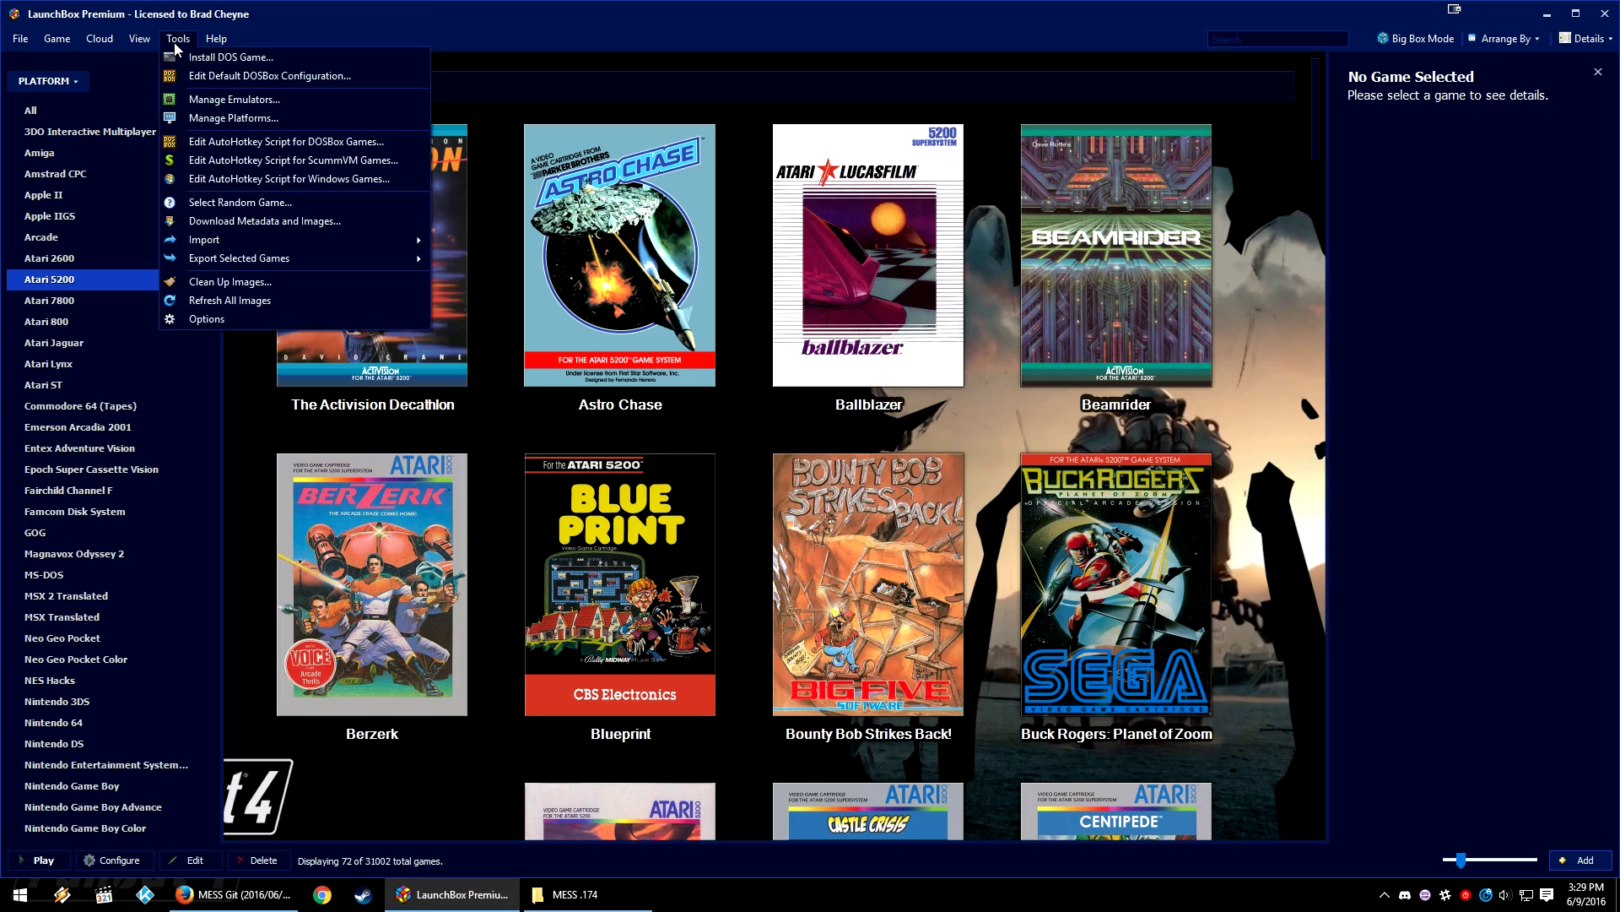
left_click(205, 104)
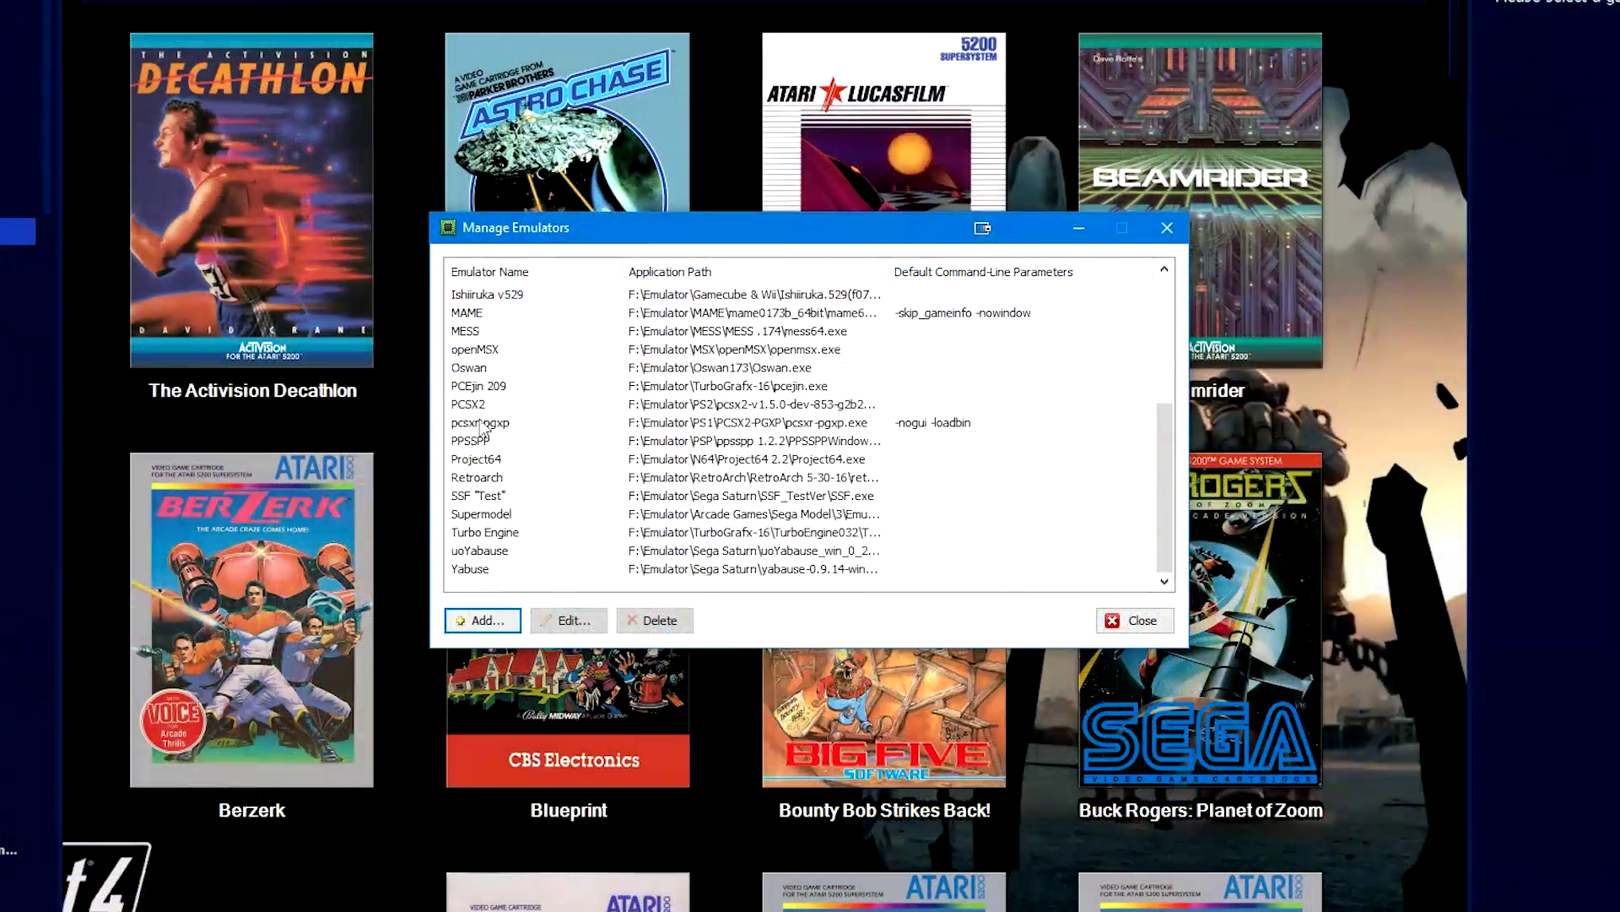
left_click(475, 331)
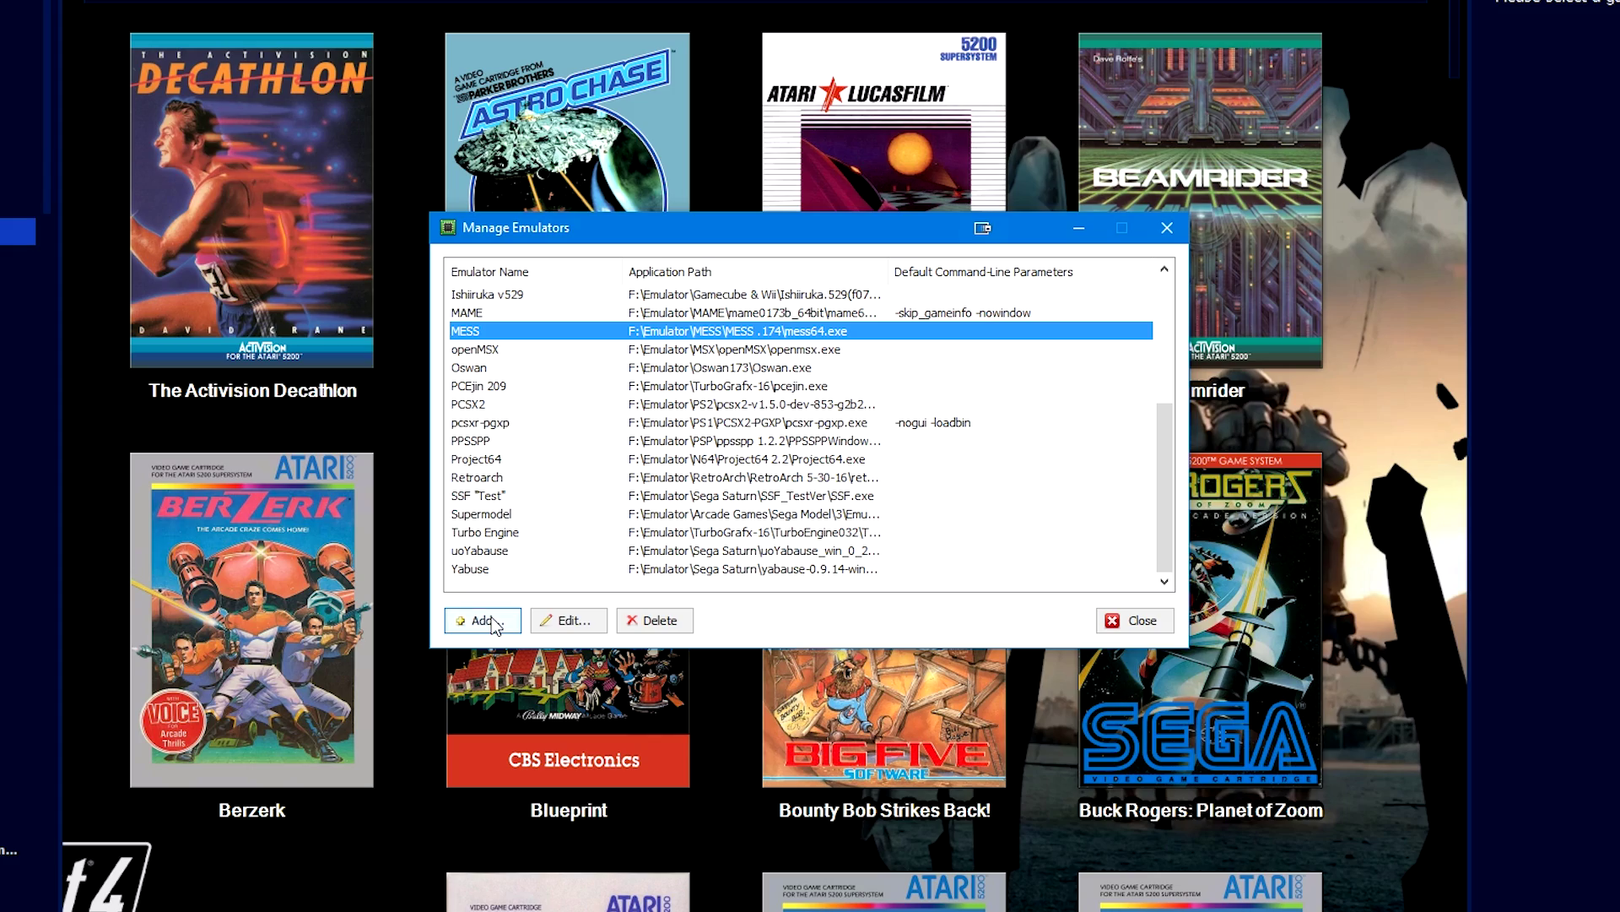
double_click(542, 331)
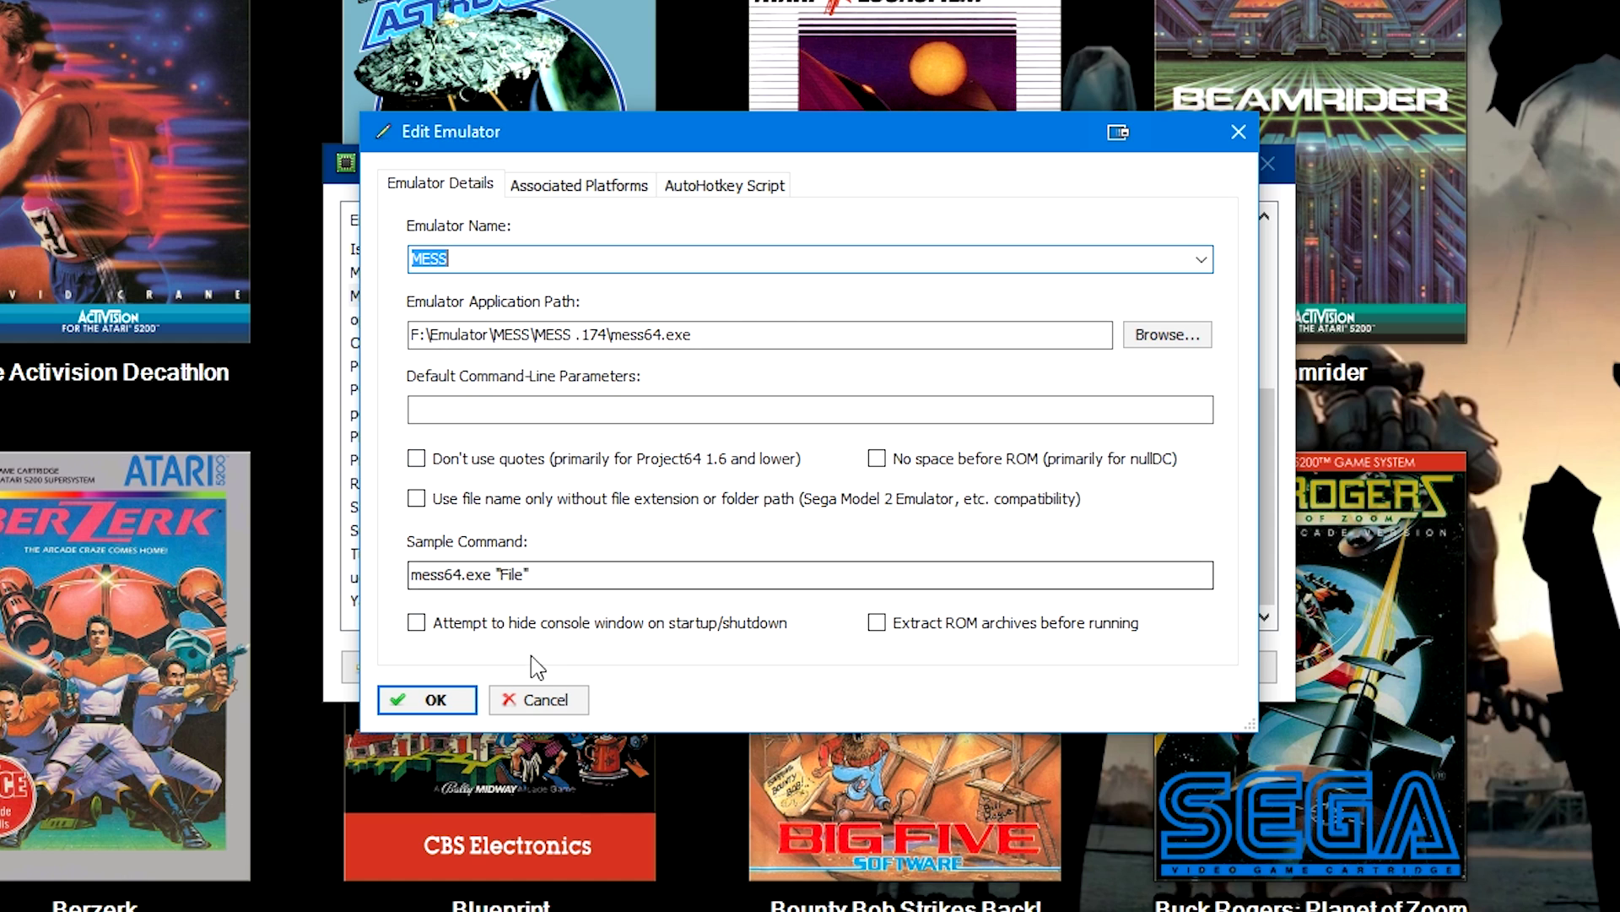
Review the platforms associated with MESS, including the Atari 5200 entry and the empty row for a new platform.
left_click(579, 185)
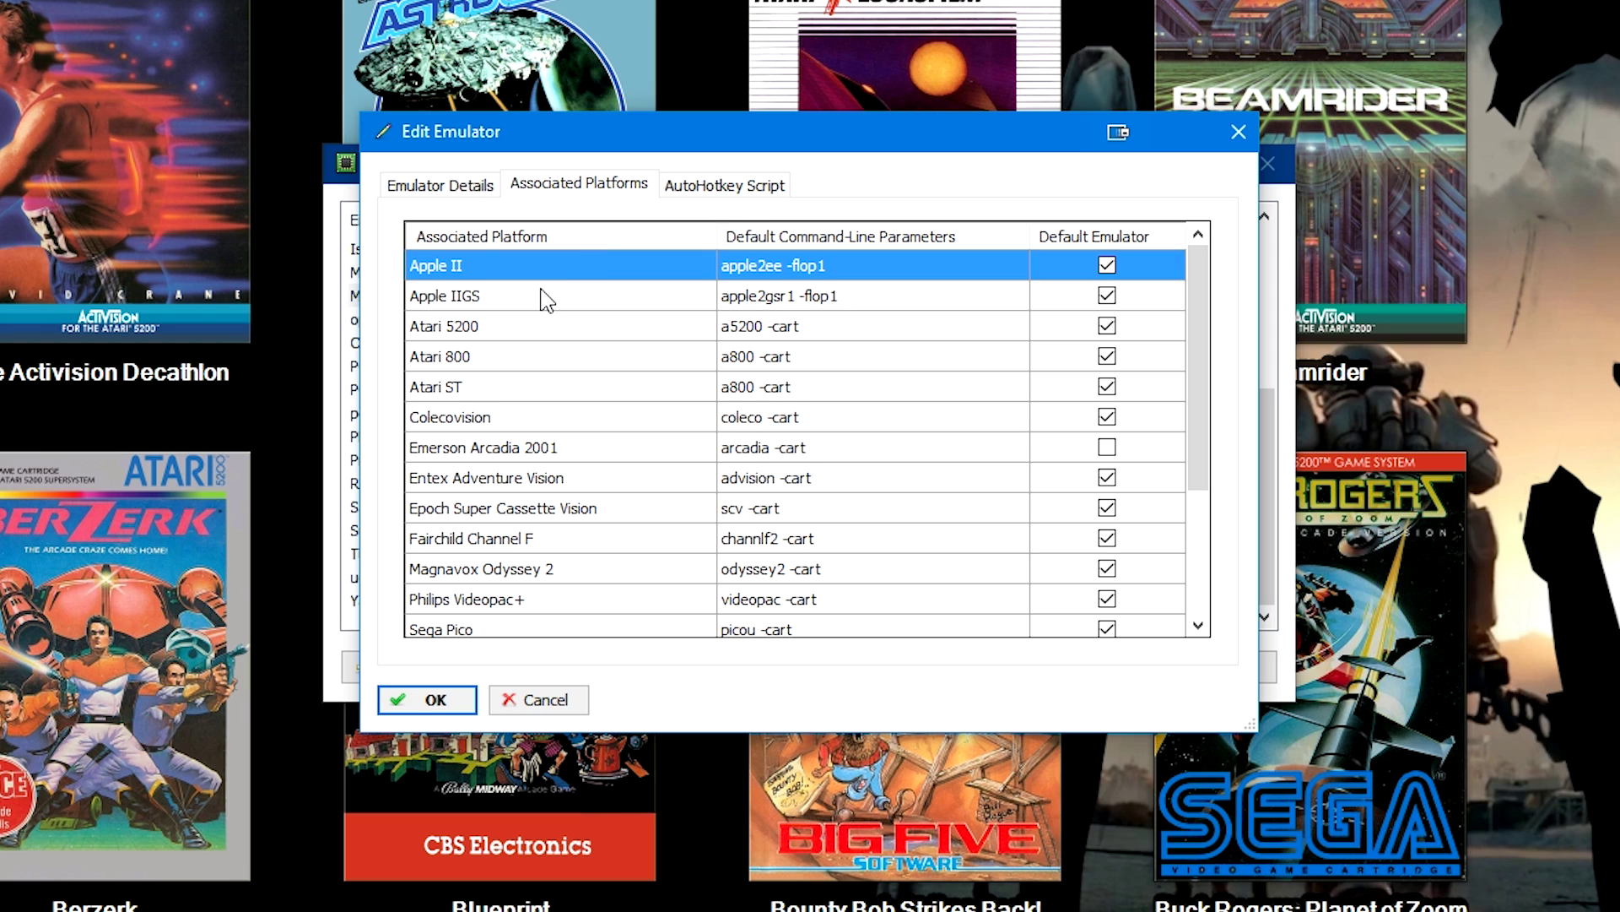
left_click(531, 331)
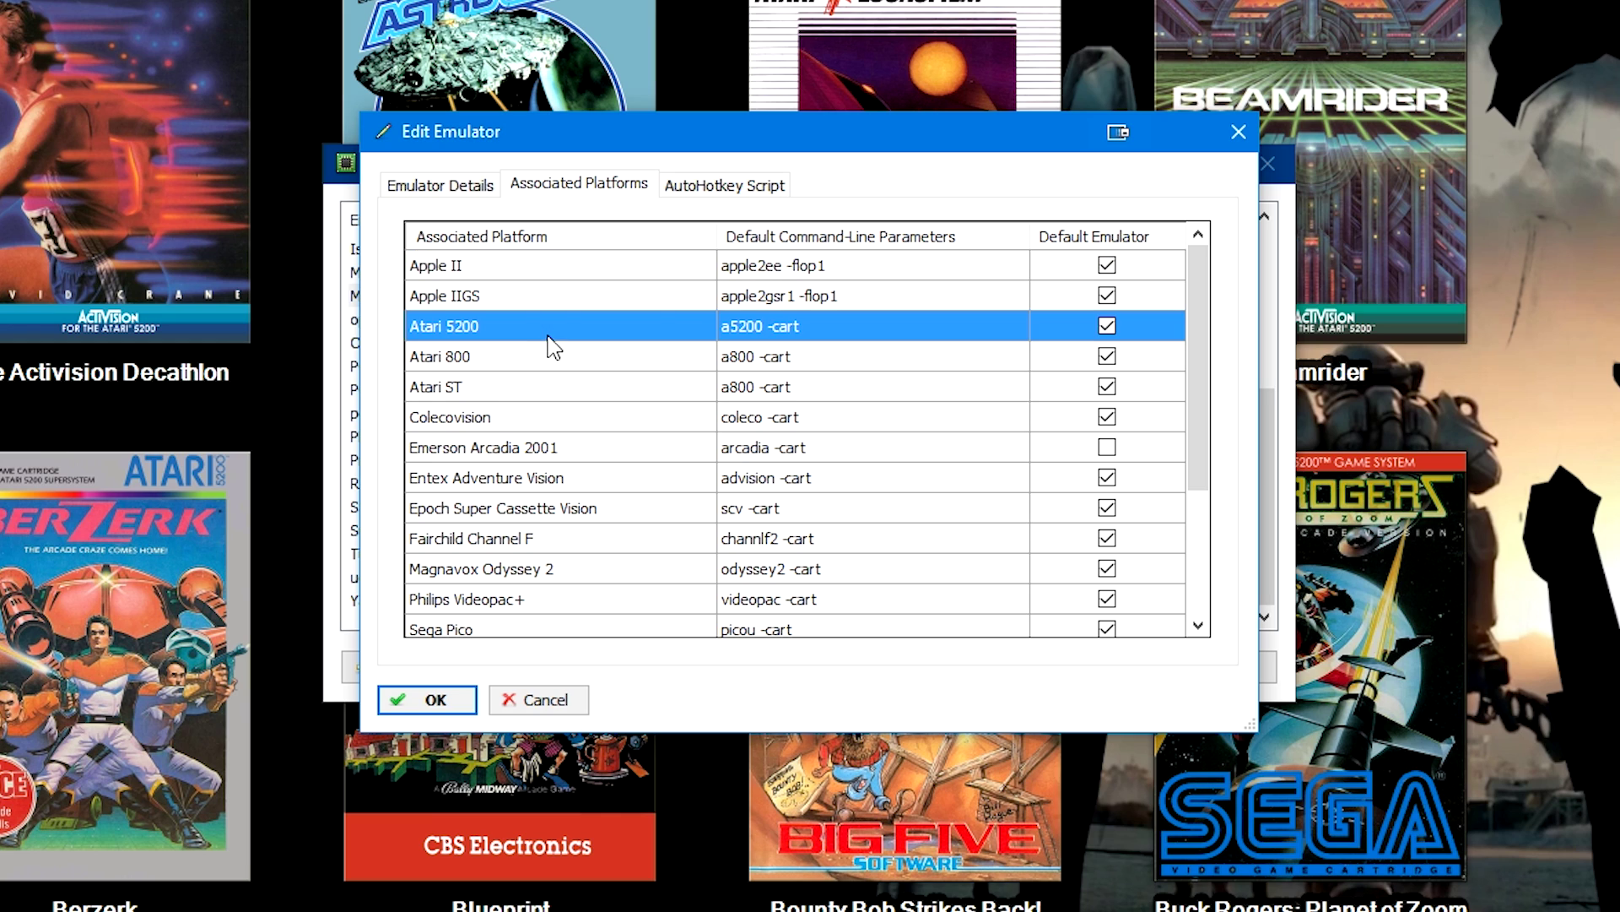
double_click(527, 322)
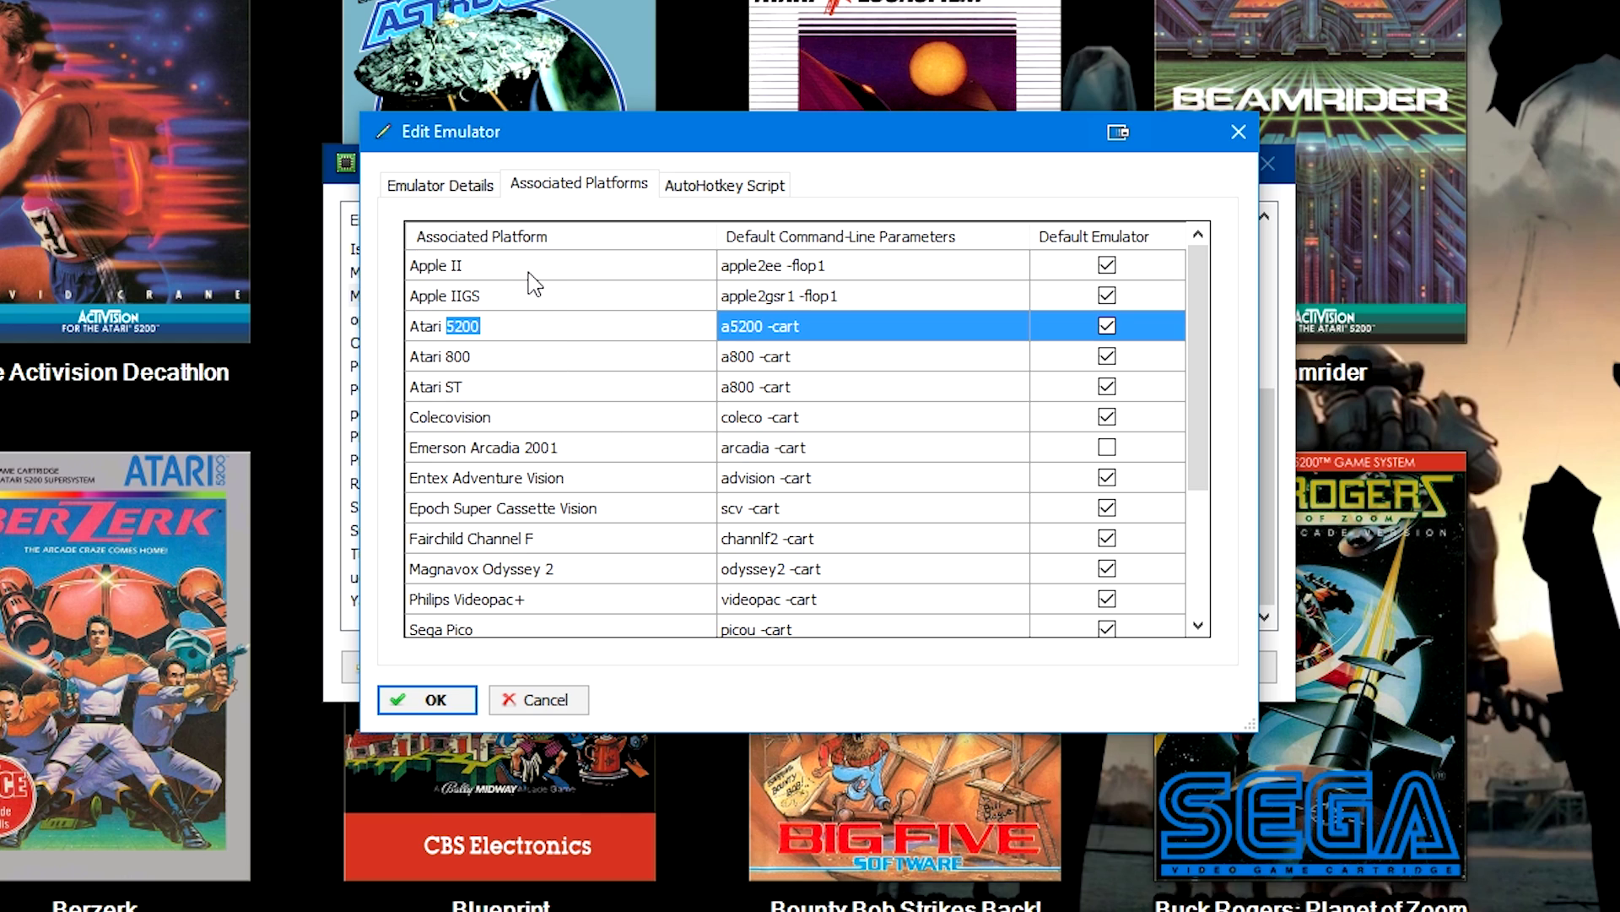
left_click(547, 326)
scroll(564, 354, "down", 3)
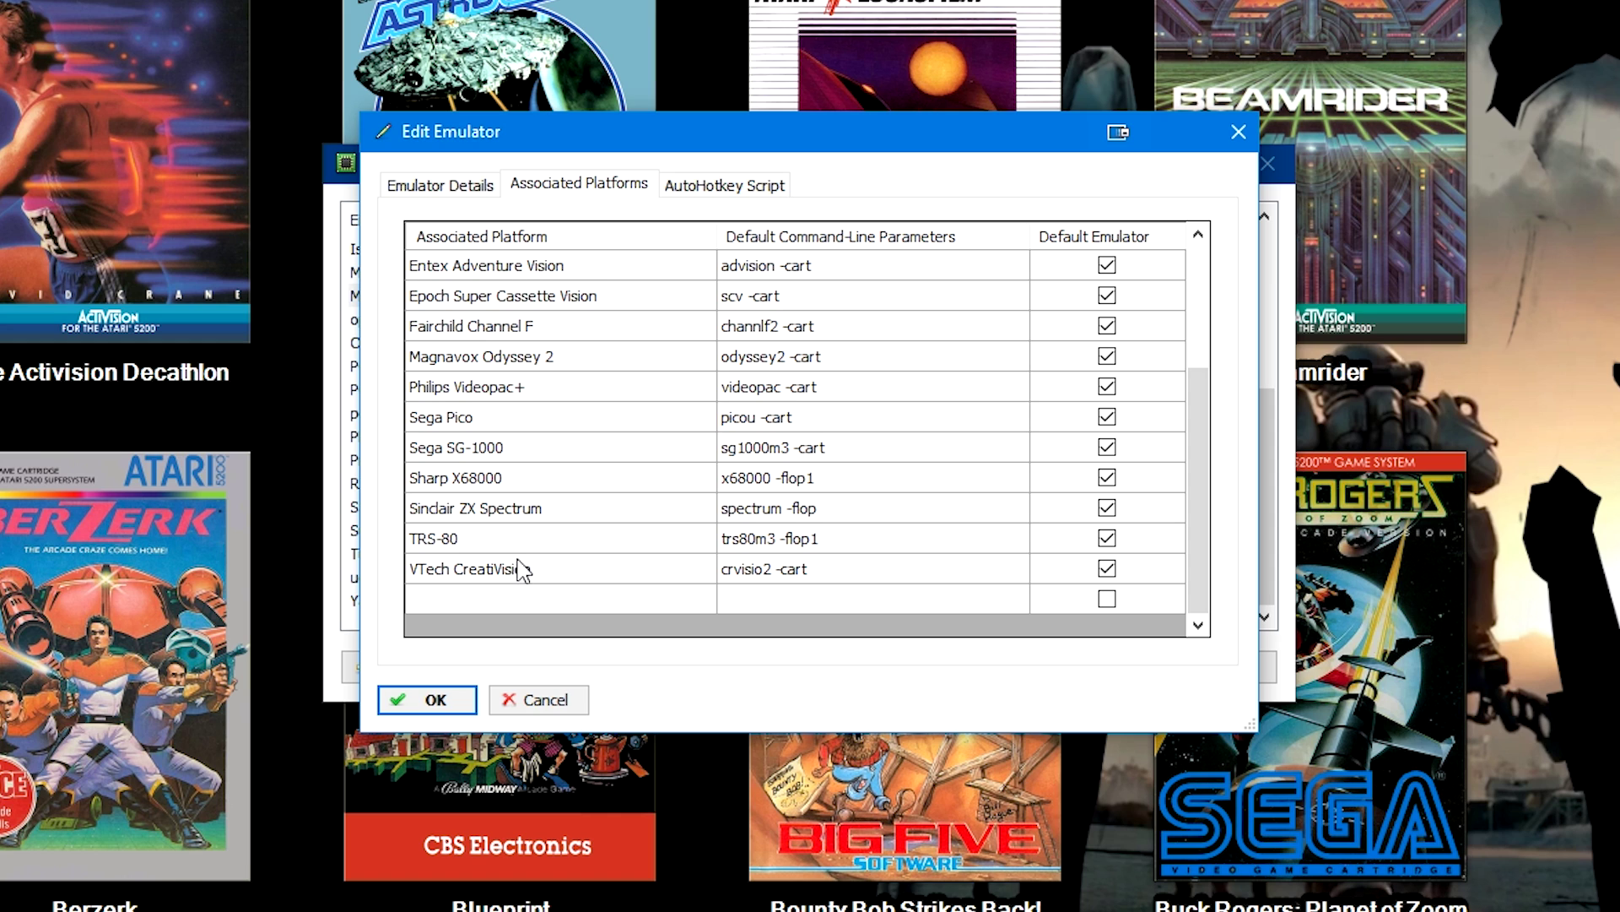
left_click(466, 591)
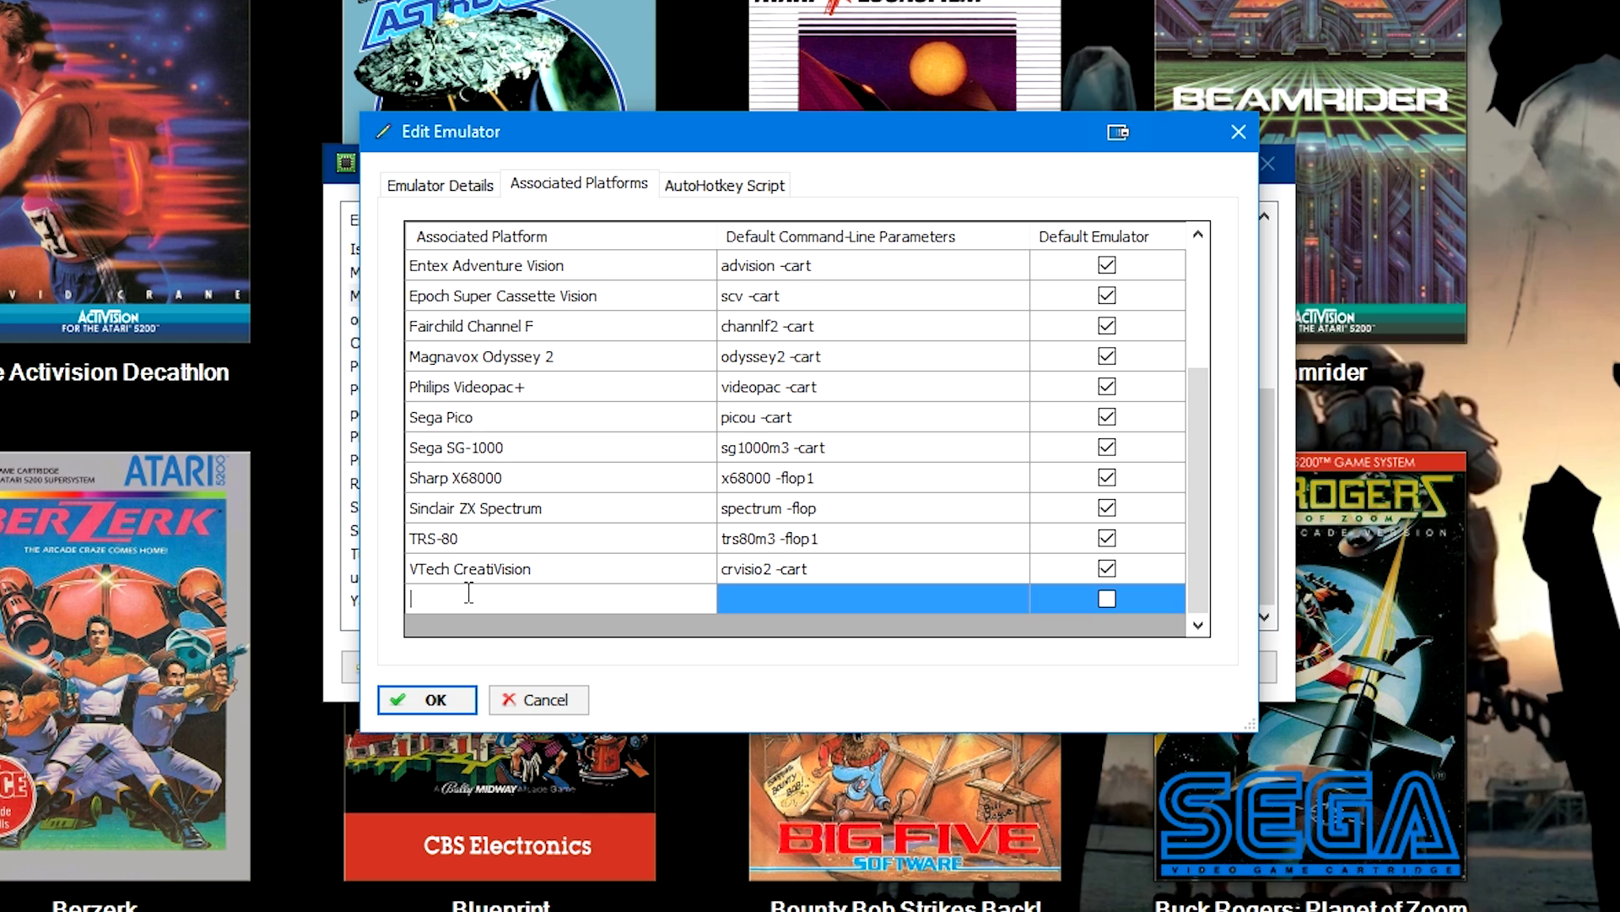
scroll(506, 379, "up", 3)
Examine the Atari 5200 platform's default command-line parameters by highlighting their full text.
left_click(528, 330)
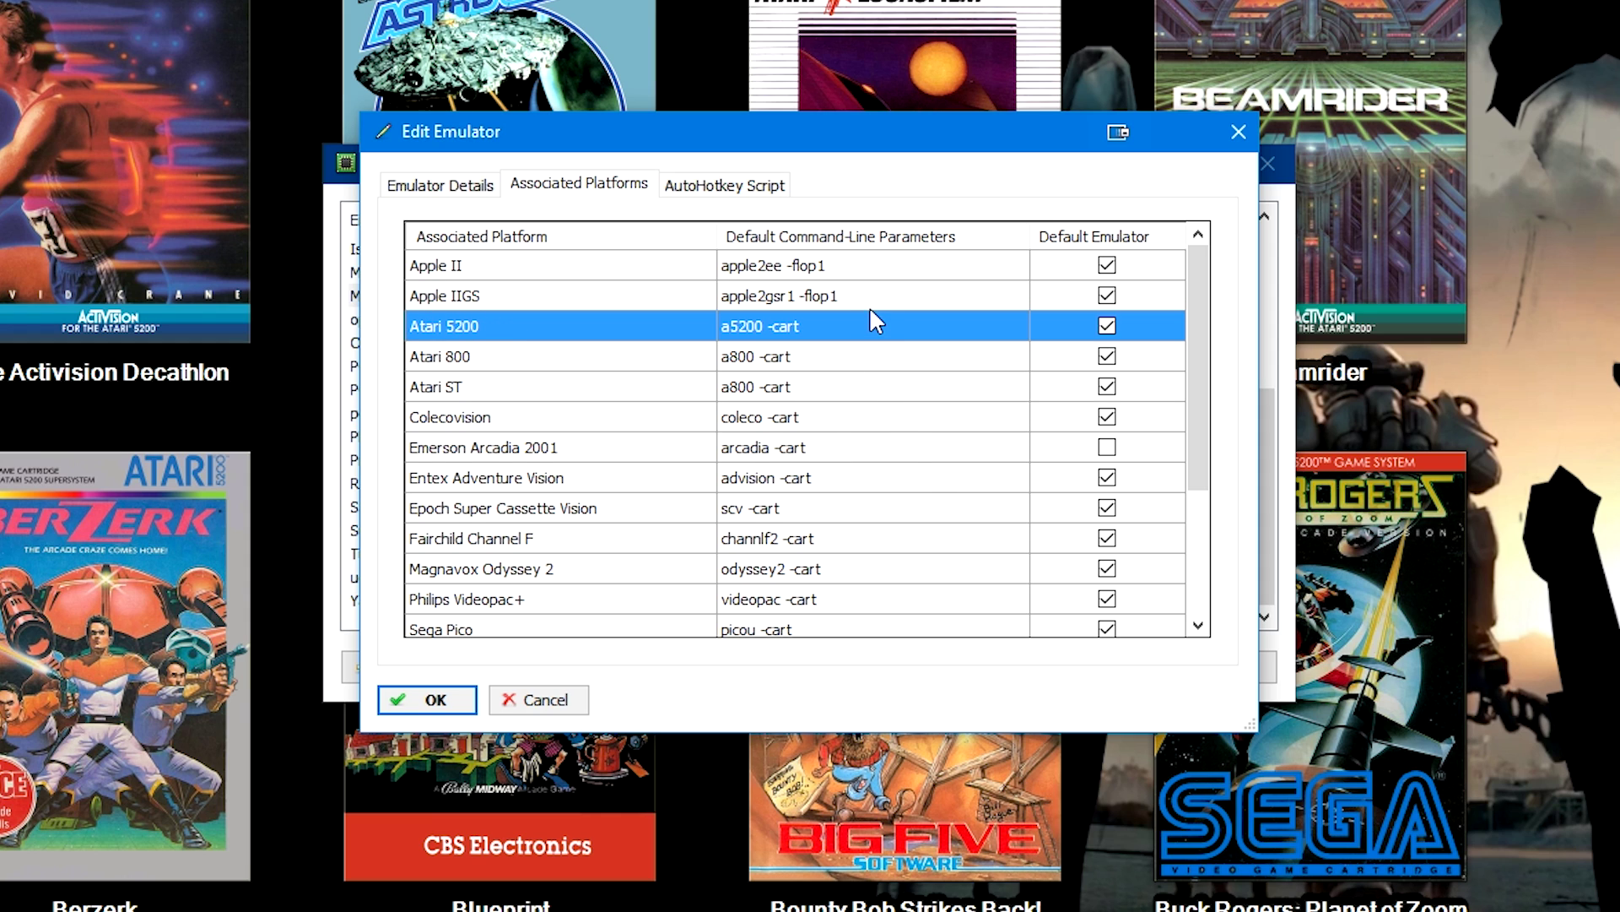
left_click(863, 335)
left_click(844, 333)
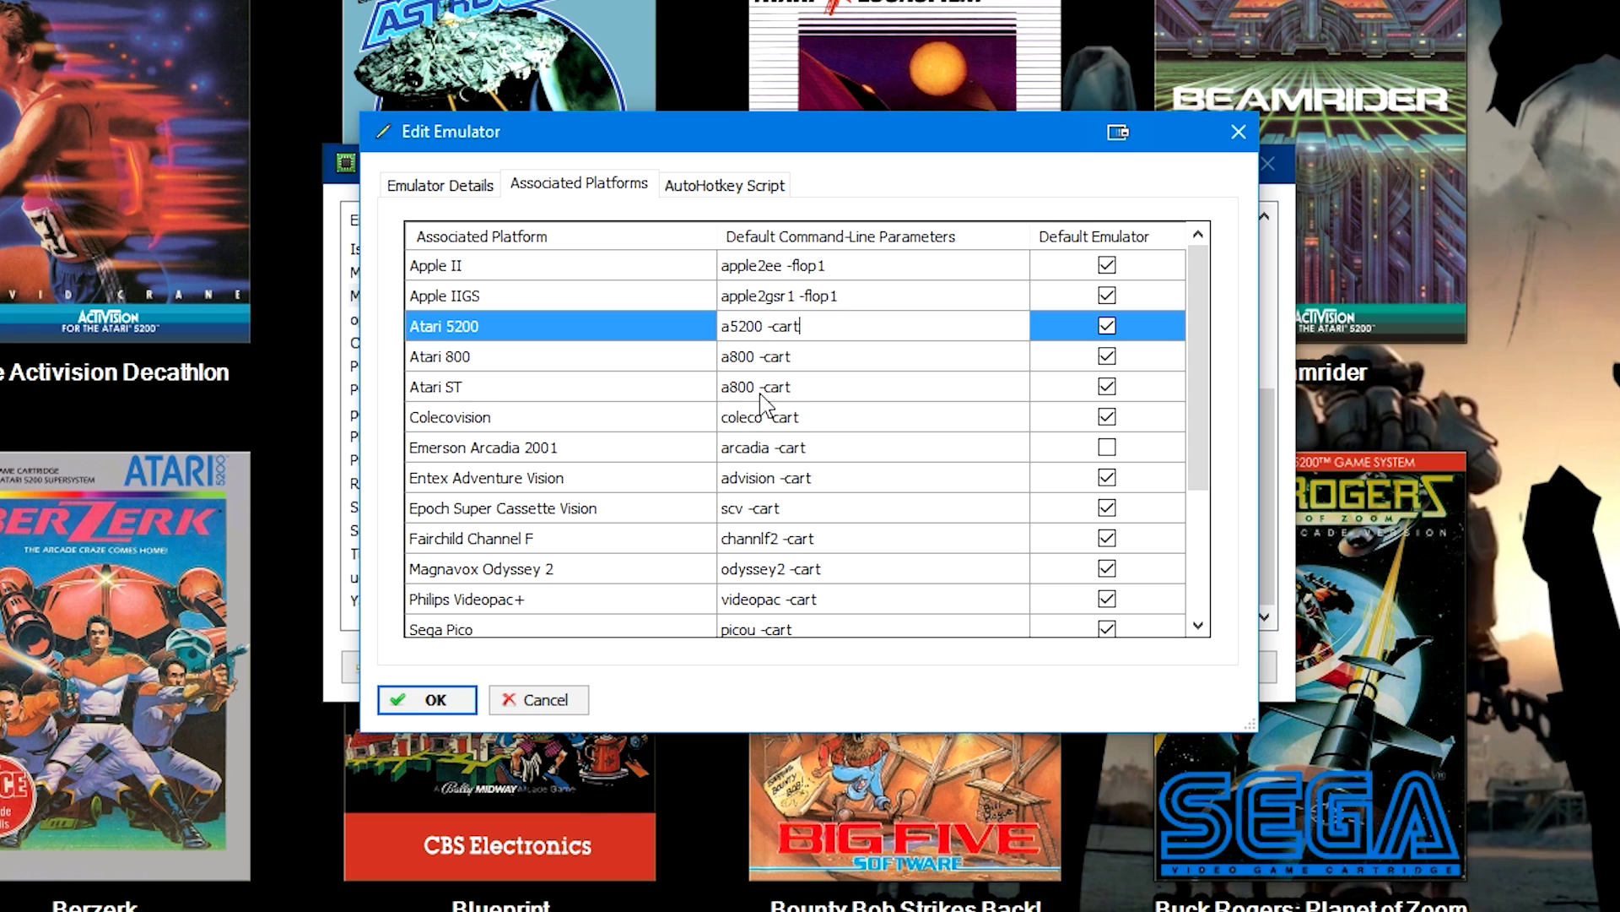
left_click_drag(801, 325, 714, 321)
Switch to Firefox and search the MESS supported systems list for "Atari 5200".
key("alt+Tab")
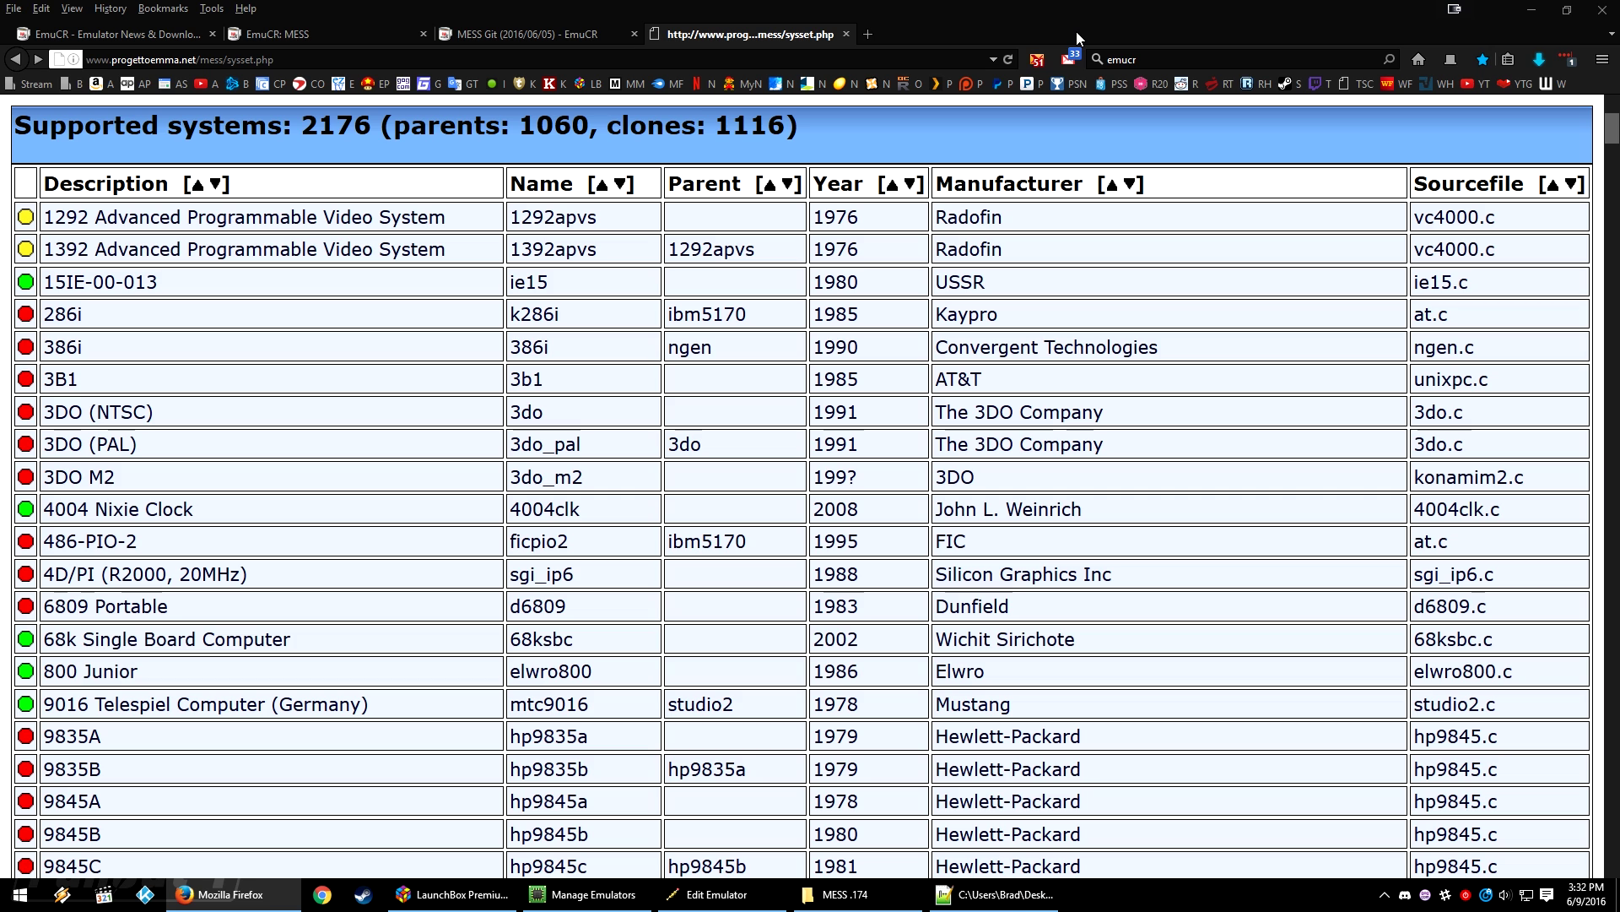
key("ctrl+f")
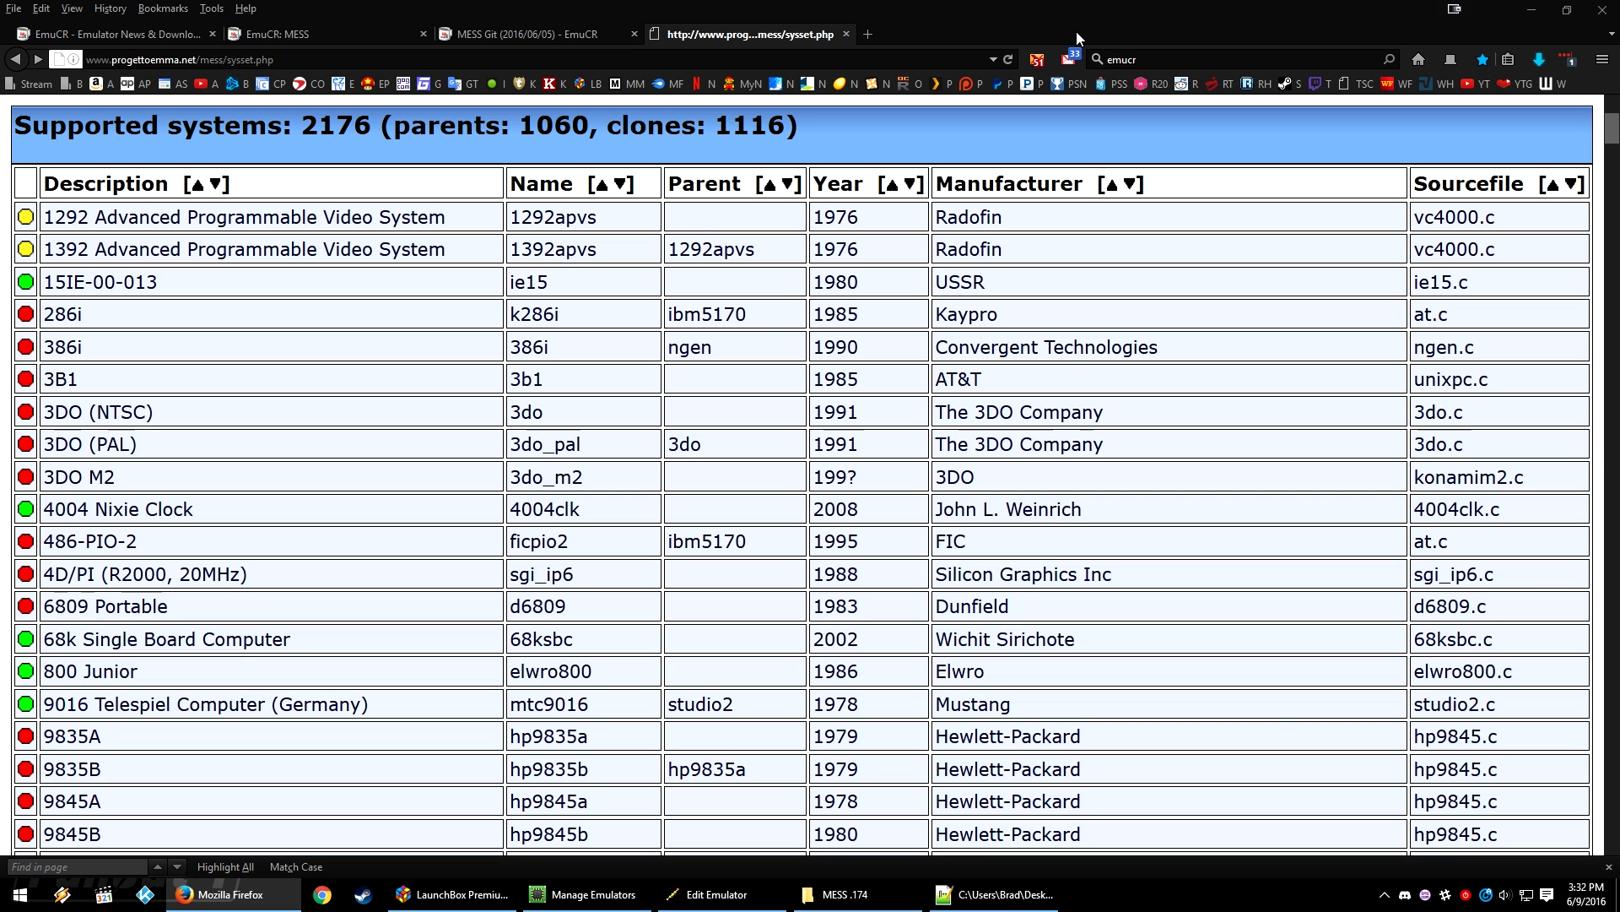
type("Atari ")
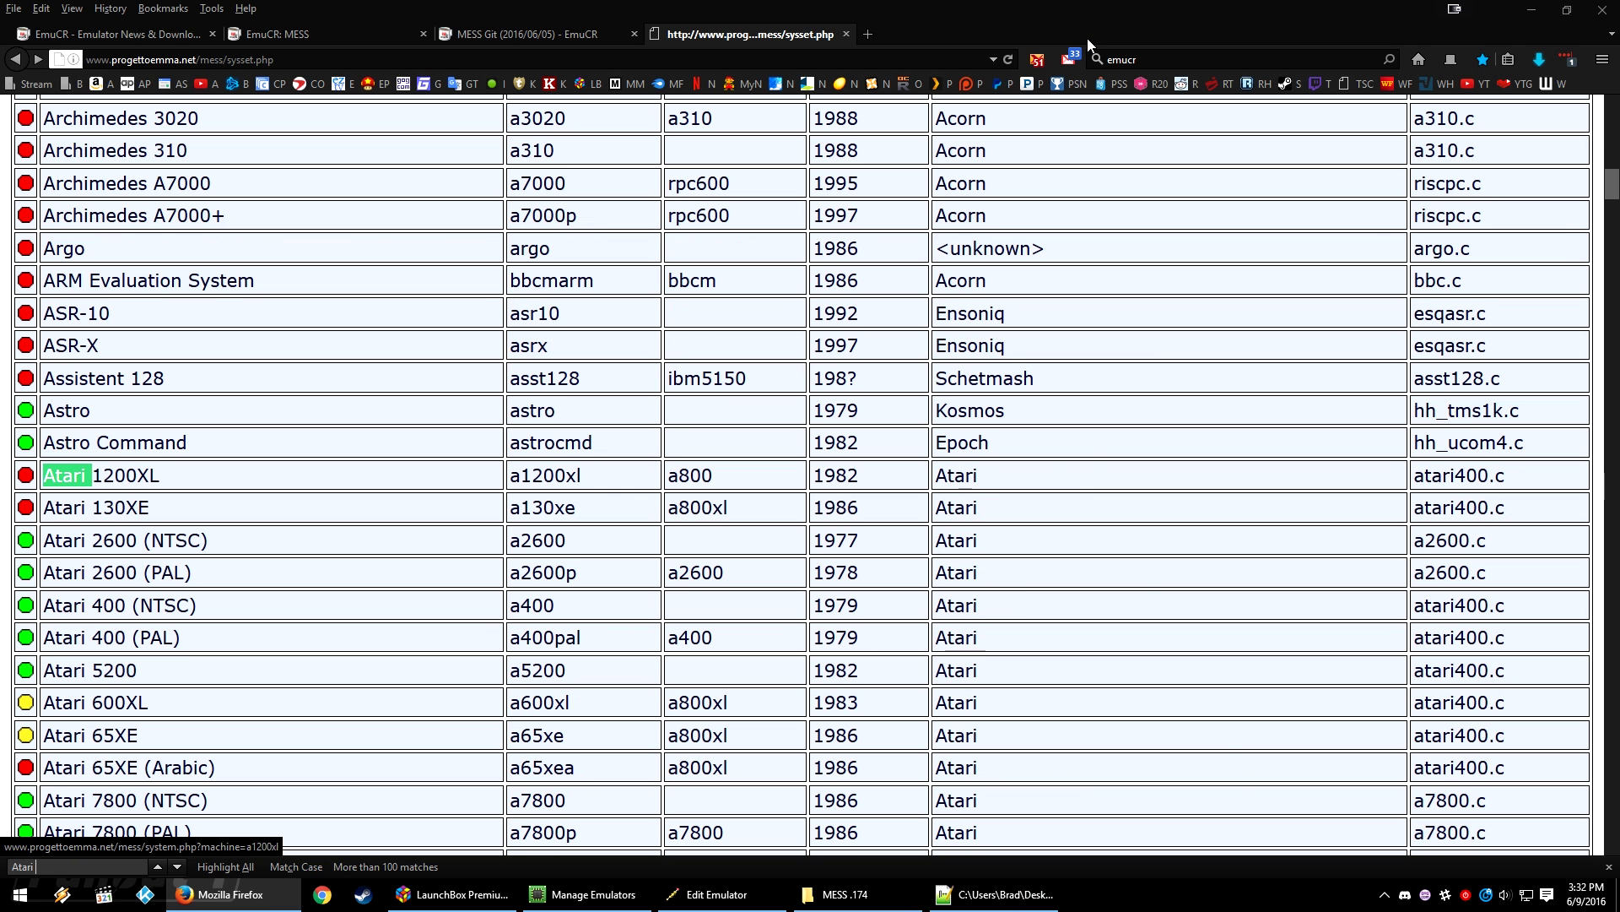
type("5200")
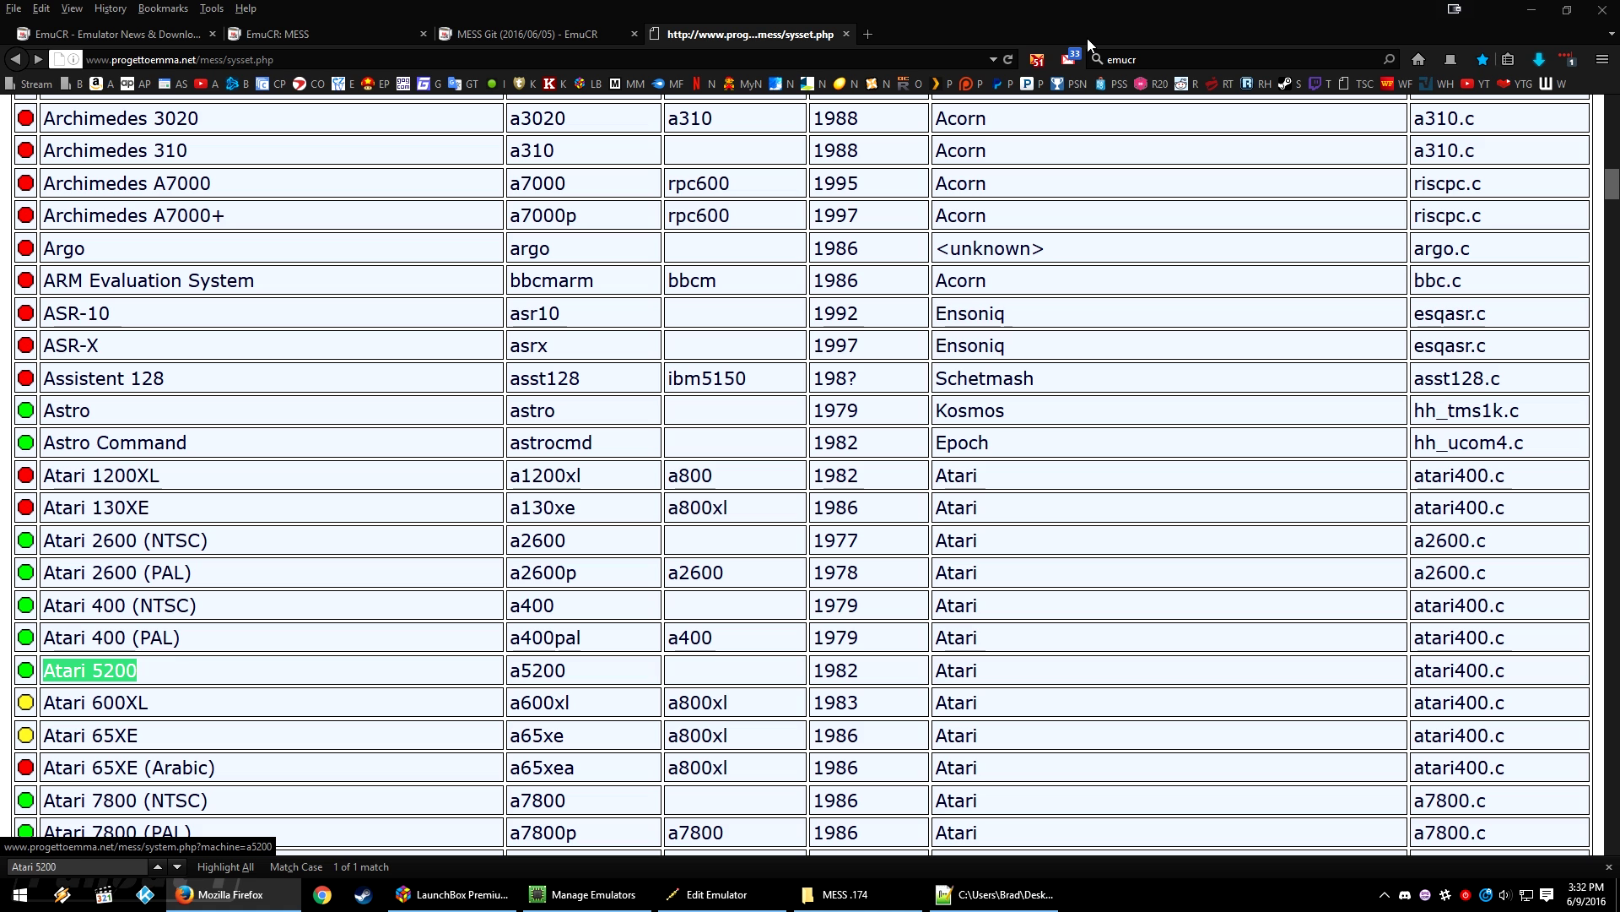
Examine the Atari 5200 row in the supported systems list and highlight its short system name, a5200.
scroll(438, 252, "down", 1)
scroll(438, 251, "down", 3)
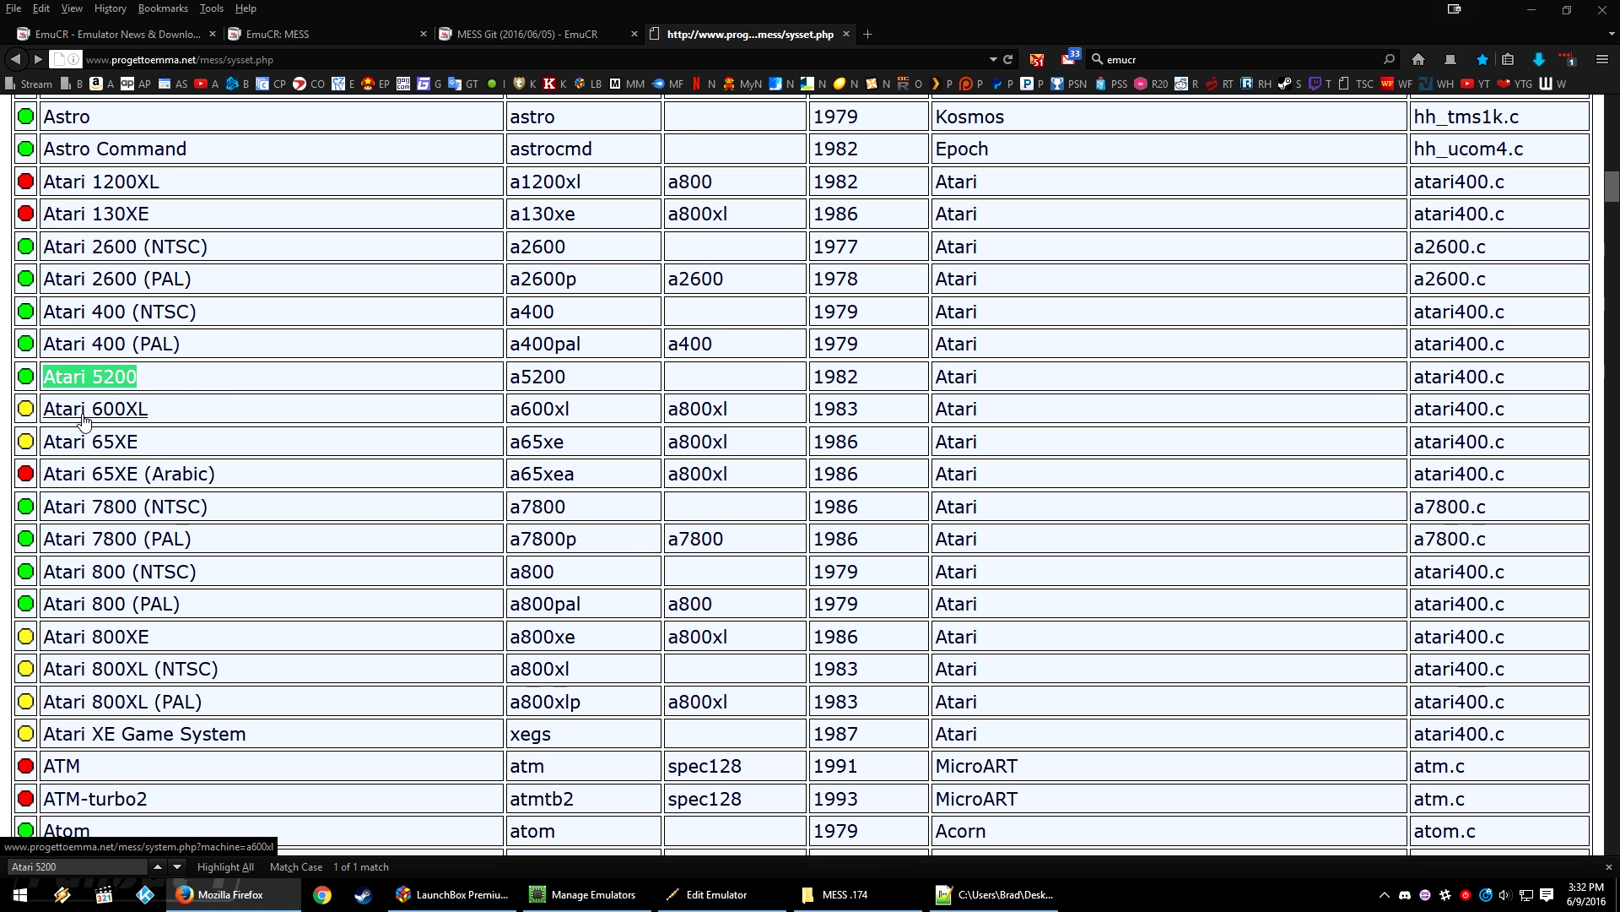
left_click(11, 390)
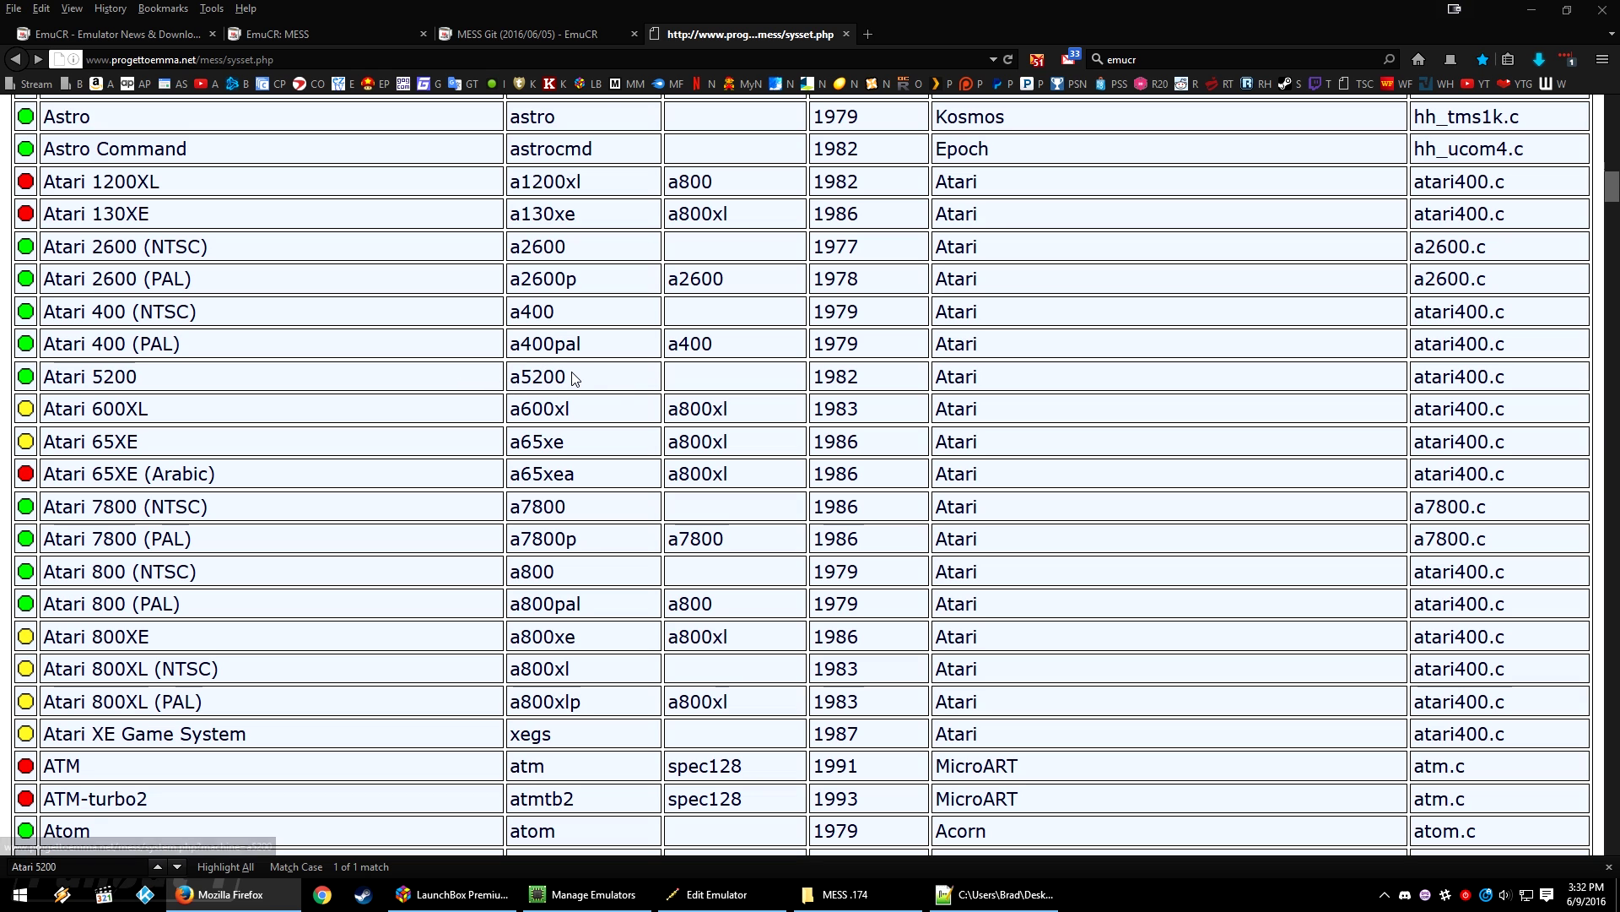
left_click_drag(577, 377, 509, 376)
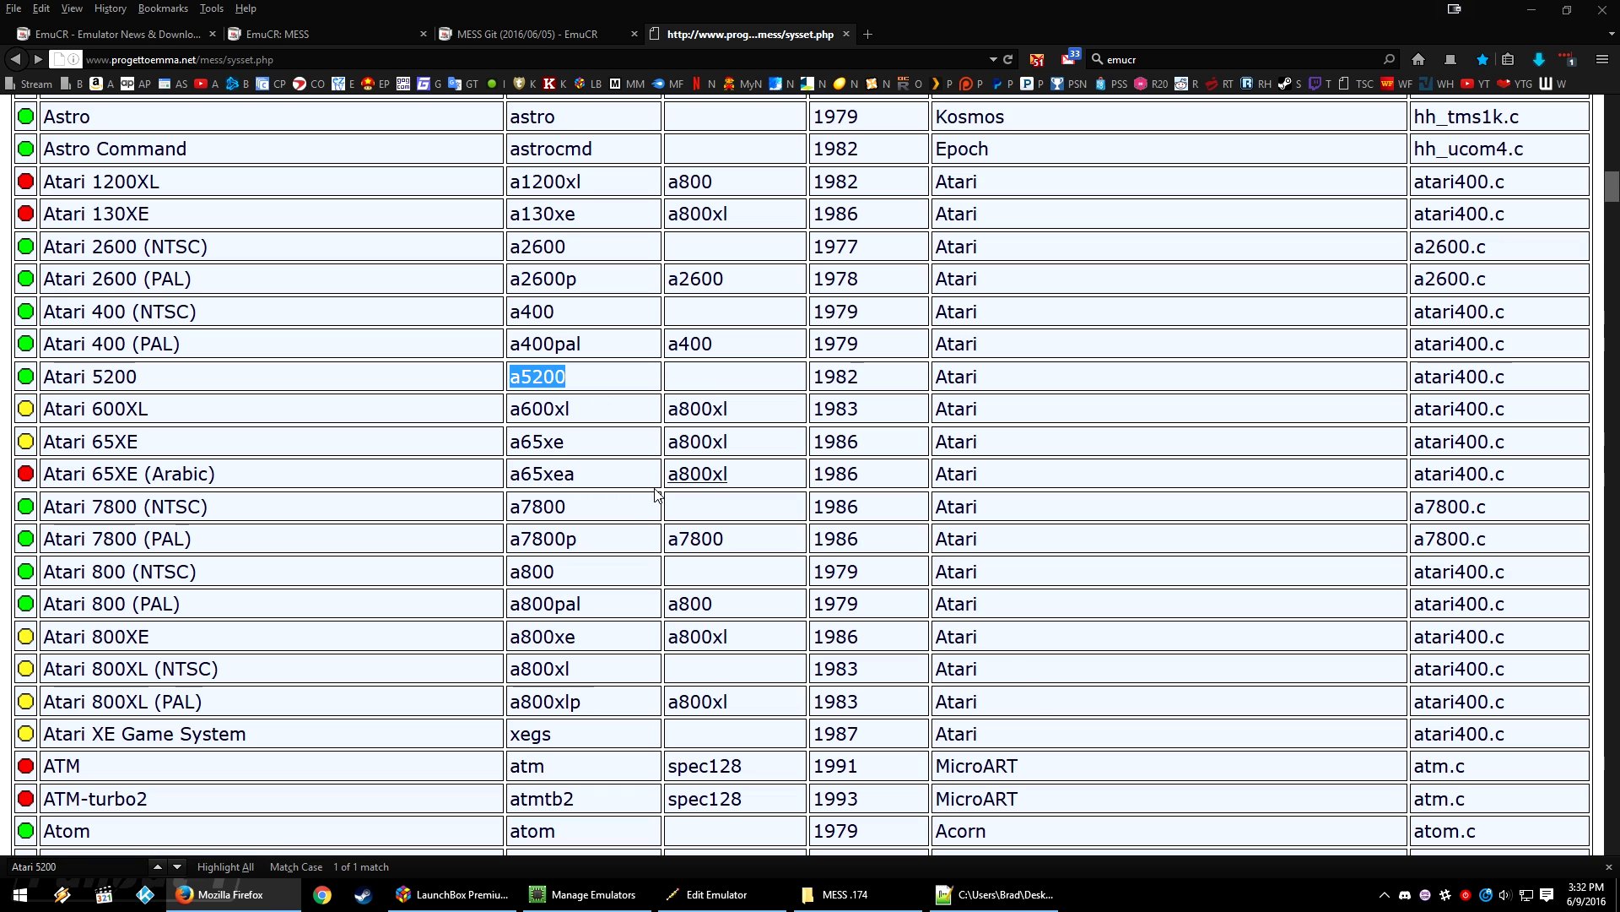
left_click(377, 582)
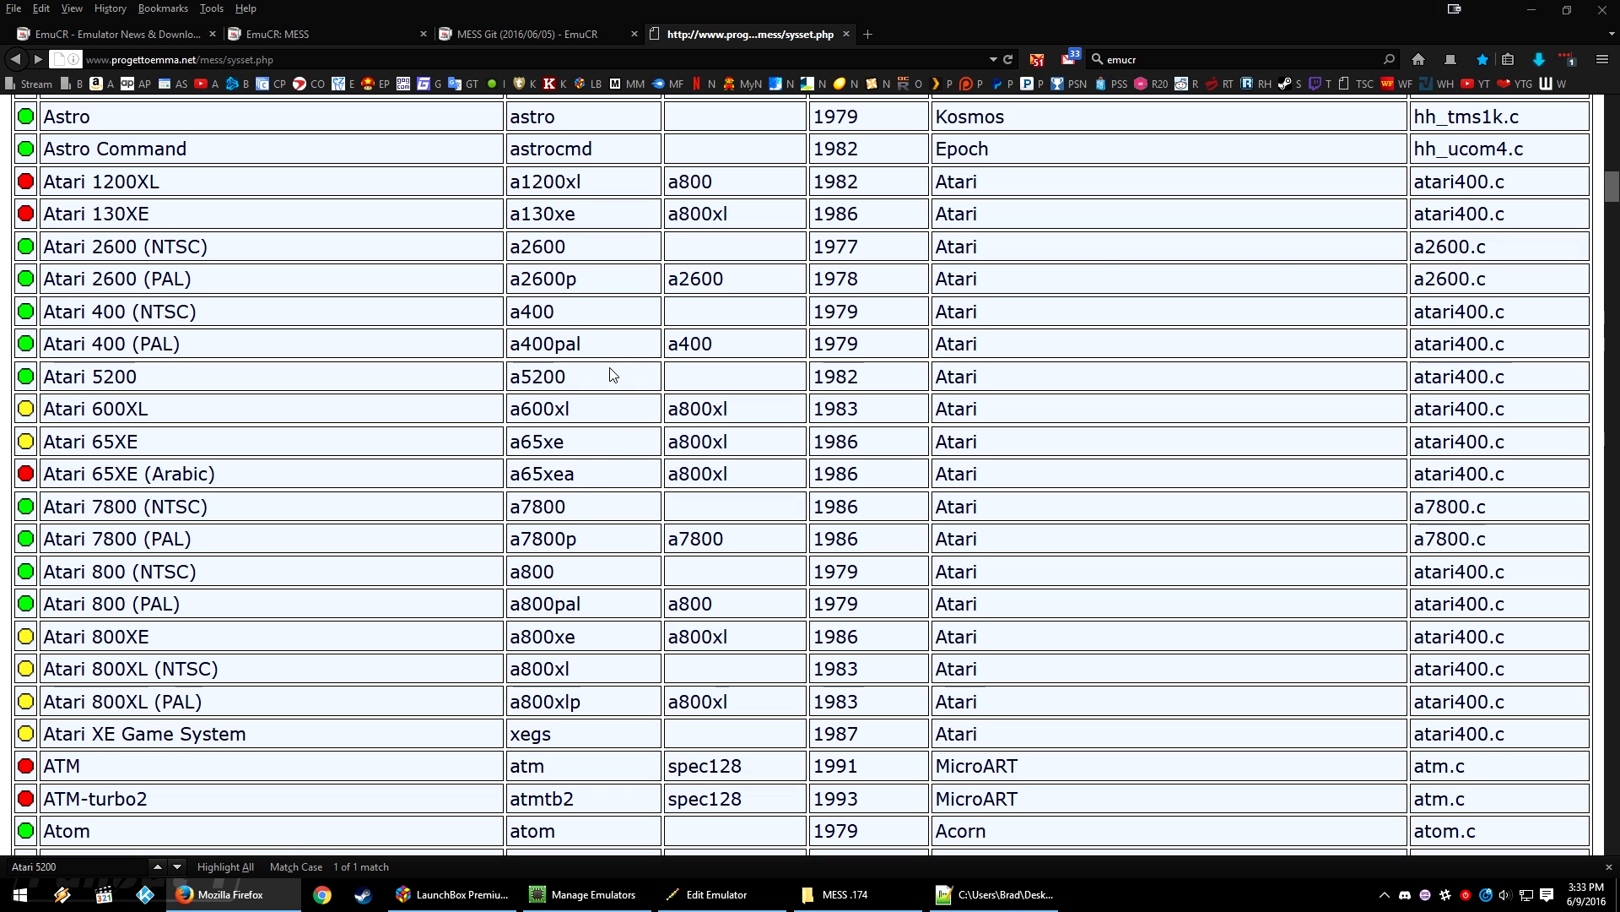
left_click_drag(599, 385, 510, 377)
Switch to Notepad++ and search MESS Command Line Settings.txt for "a5200".
left_click(1016, 906)
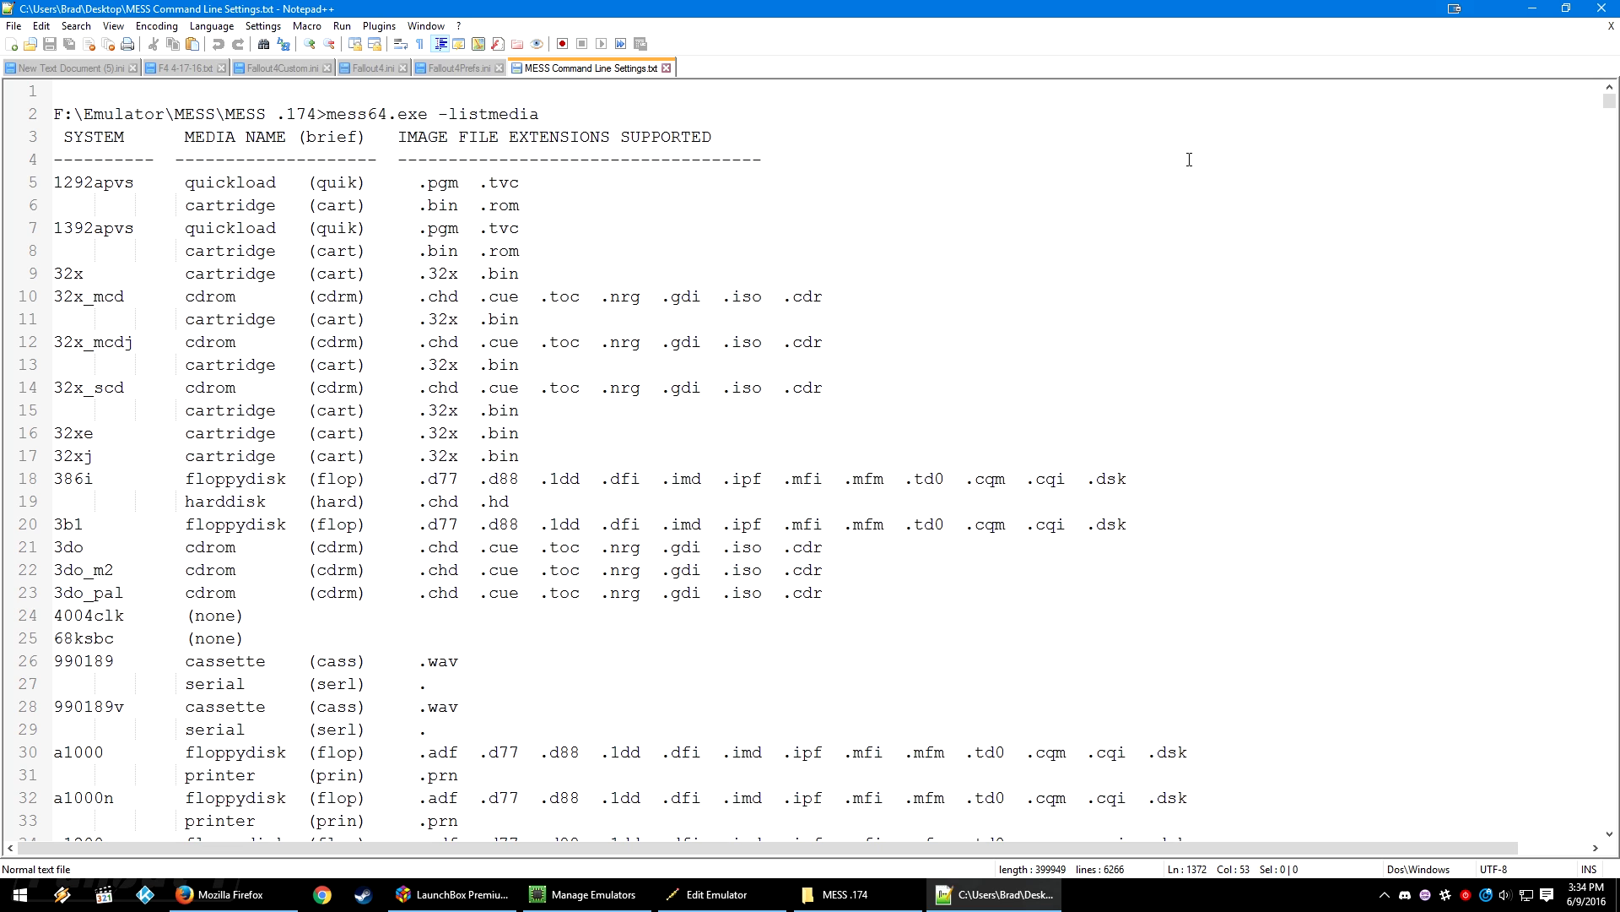
left_click_drag(1603, 105, 47, 156)
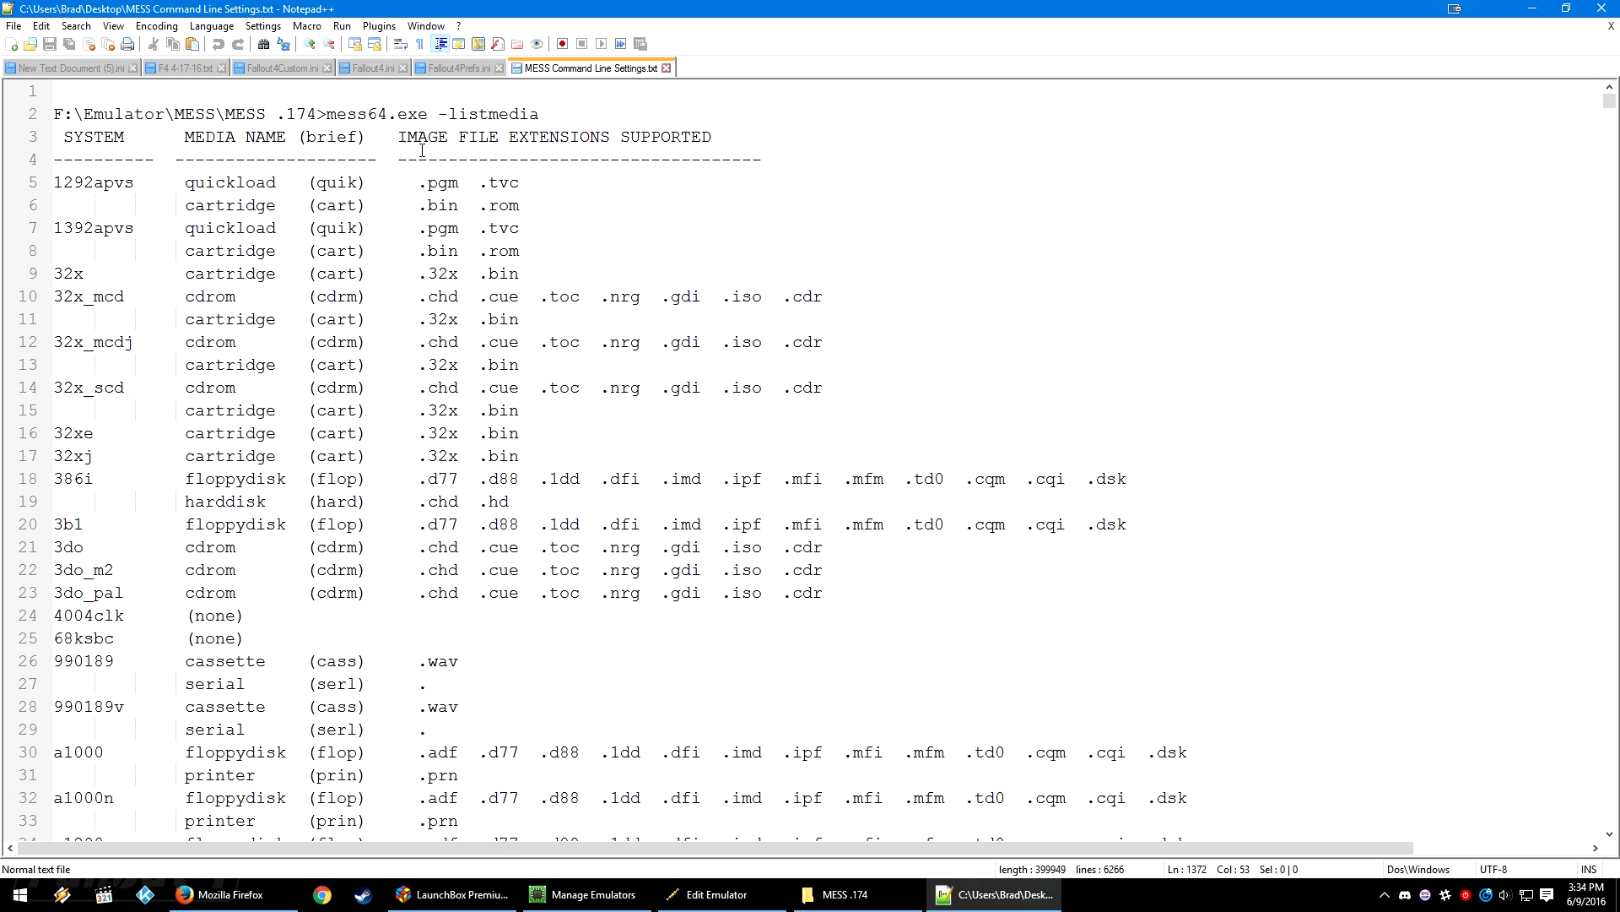
key("ctrl+f")
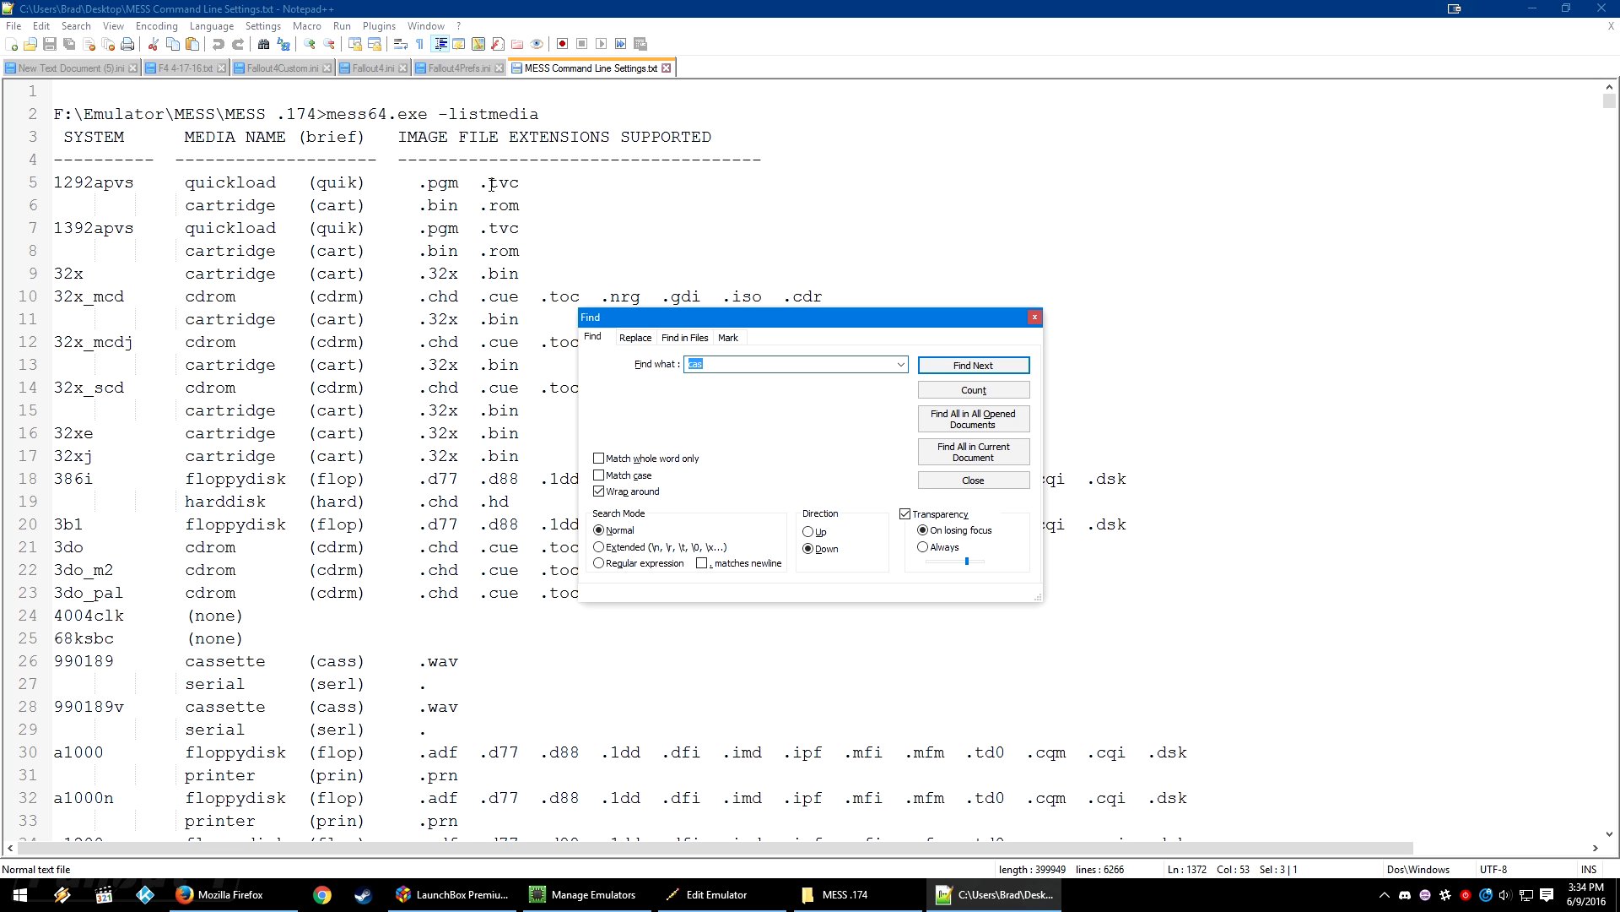
type("a5200")
left_click(929, 369)
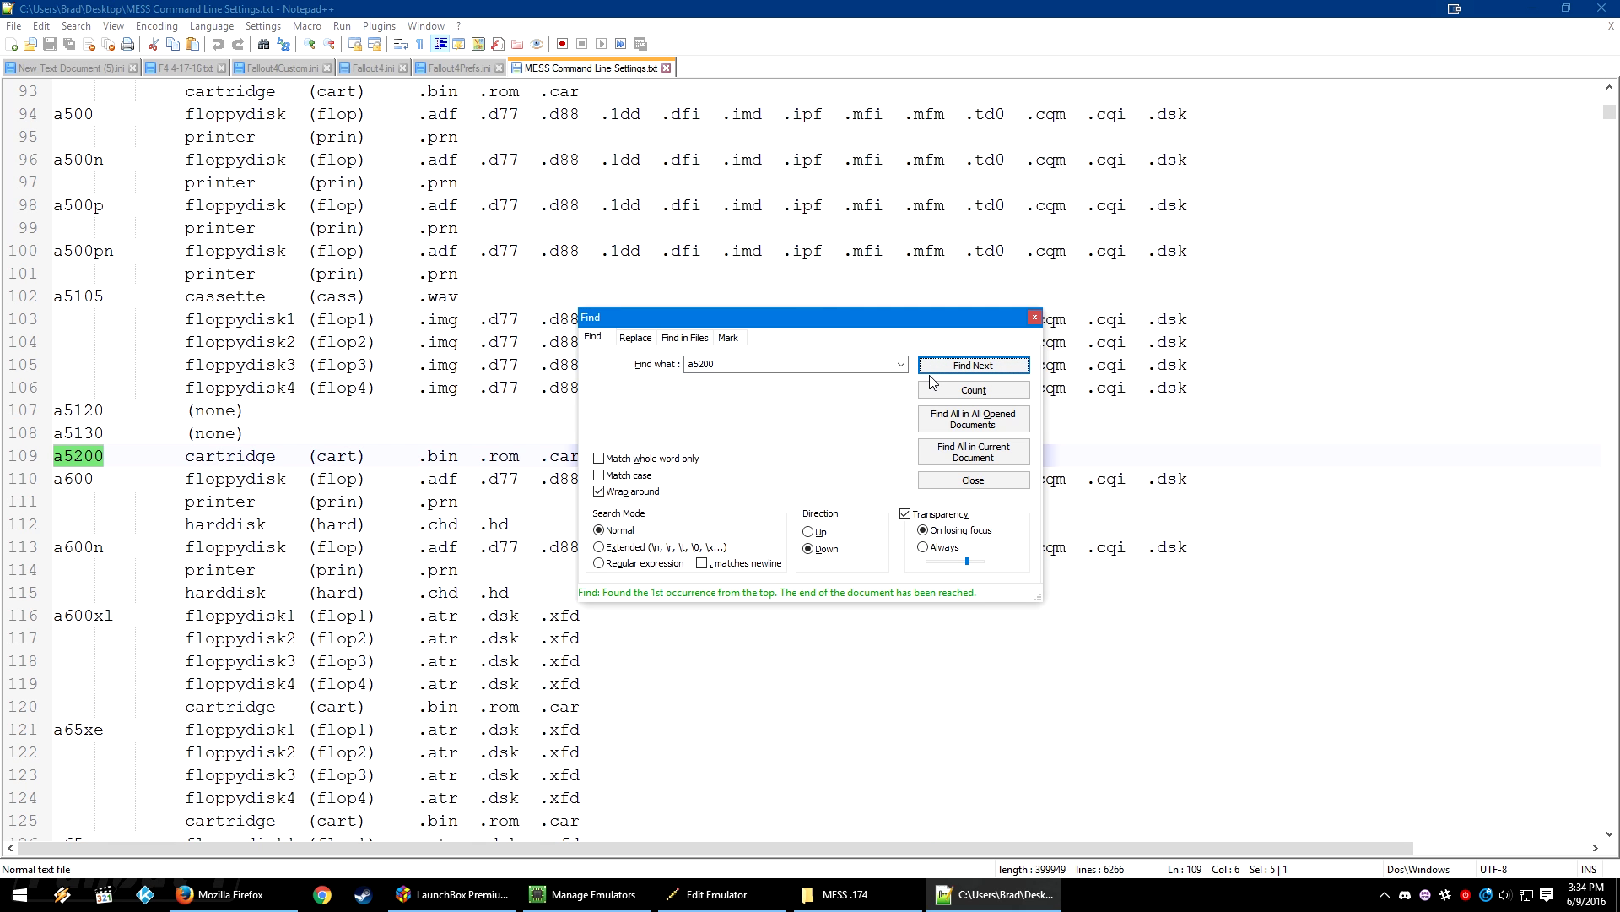
left_click(1035, 317)
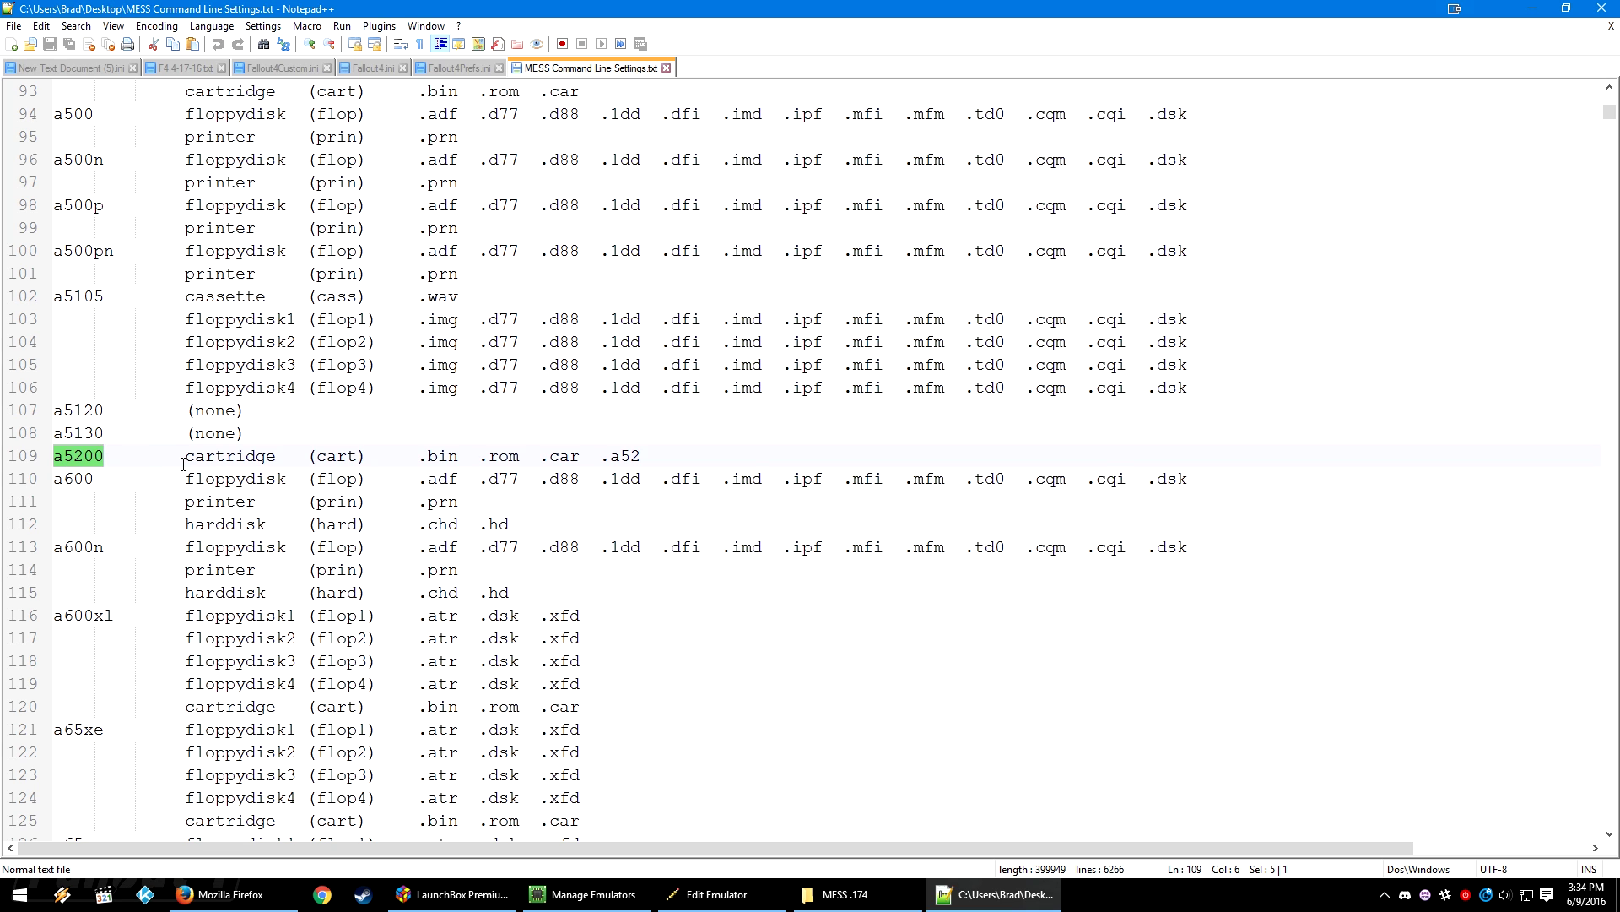
Highlight the brief media name "cart" on the a5200 line, and switch to LaunchBox to compare it with the Atari 5200 parameters.
left_click_drag(185, 462, 357, 456)
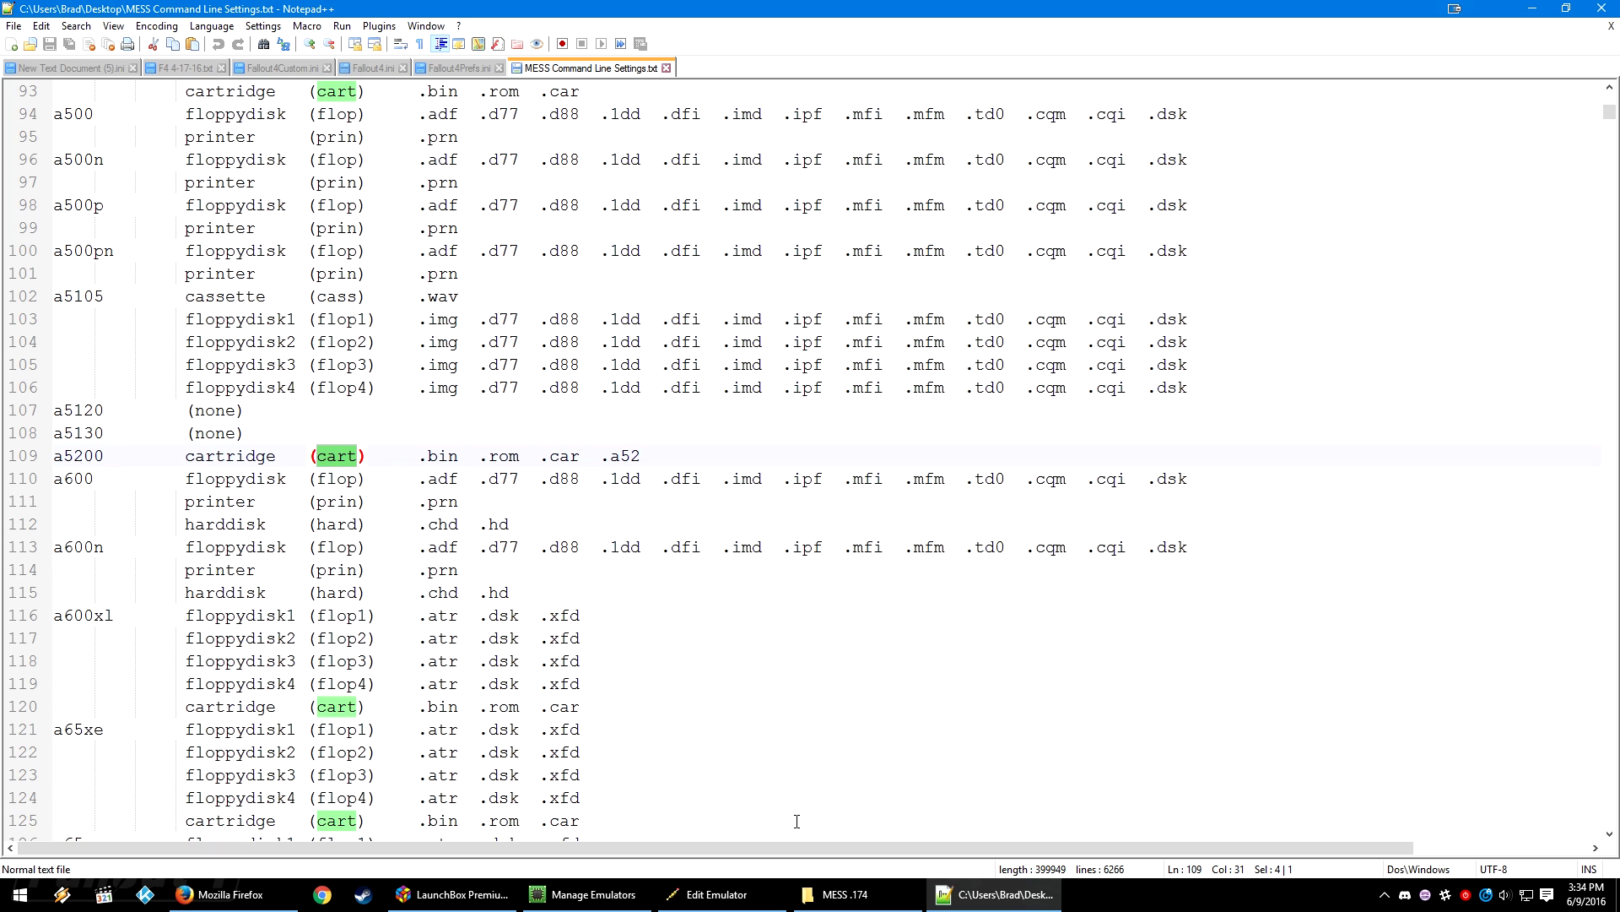
left_click(742, 894)
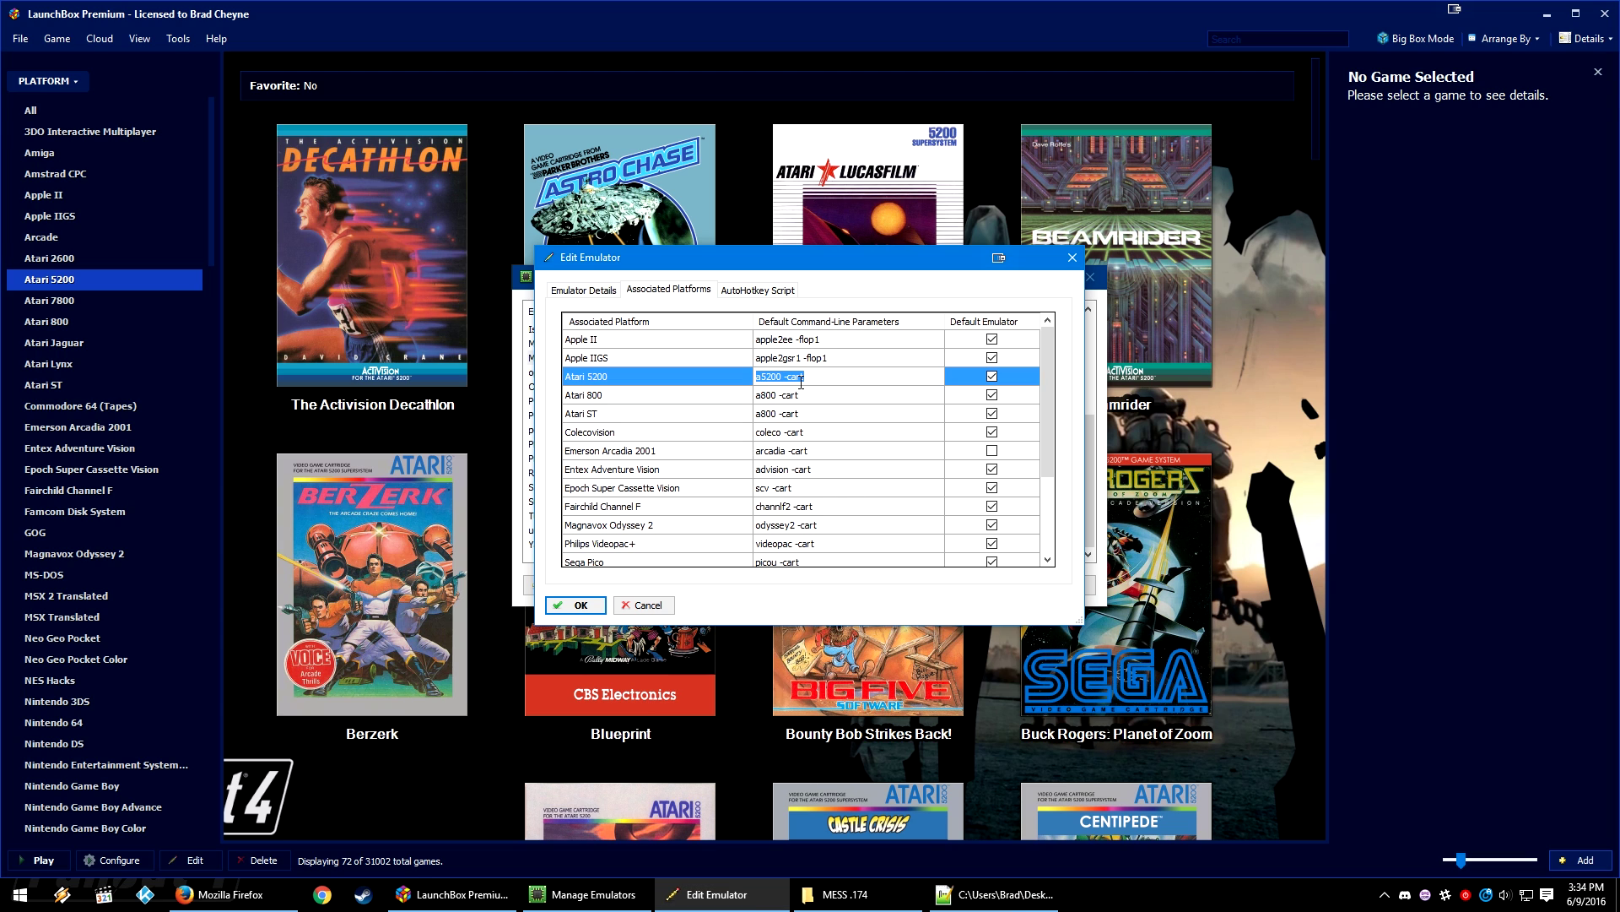
Return to Notepad++ and examine the floppy disk and cartridge media entries listed for the a800 system.
key("alt+Tab")
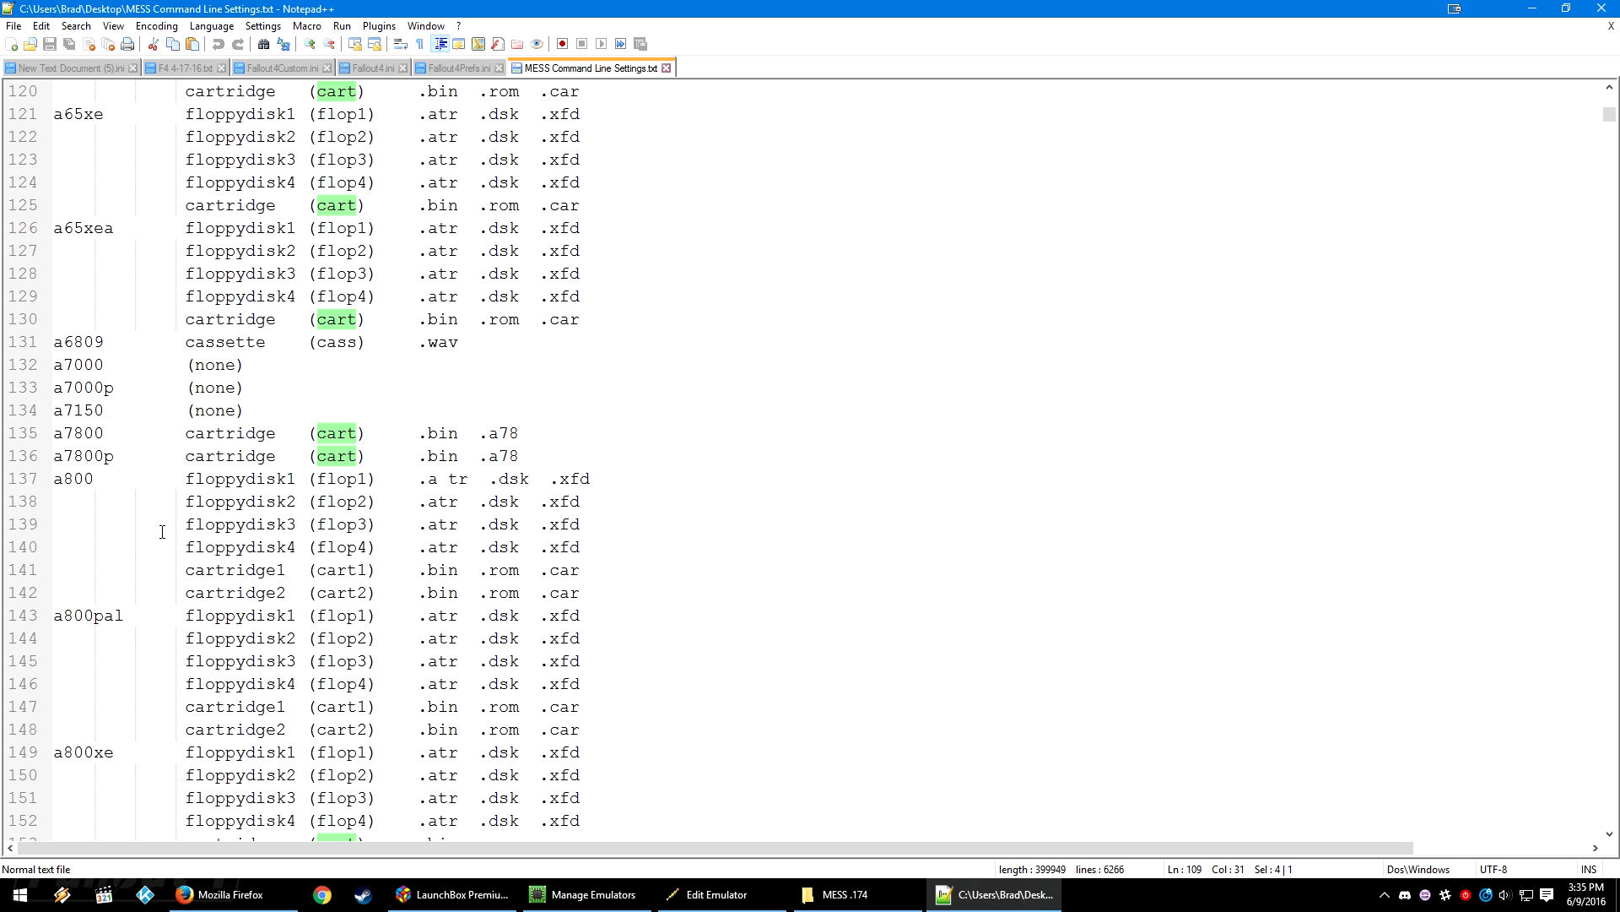
left_click(194, 478)
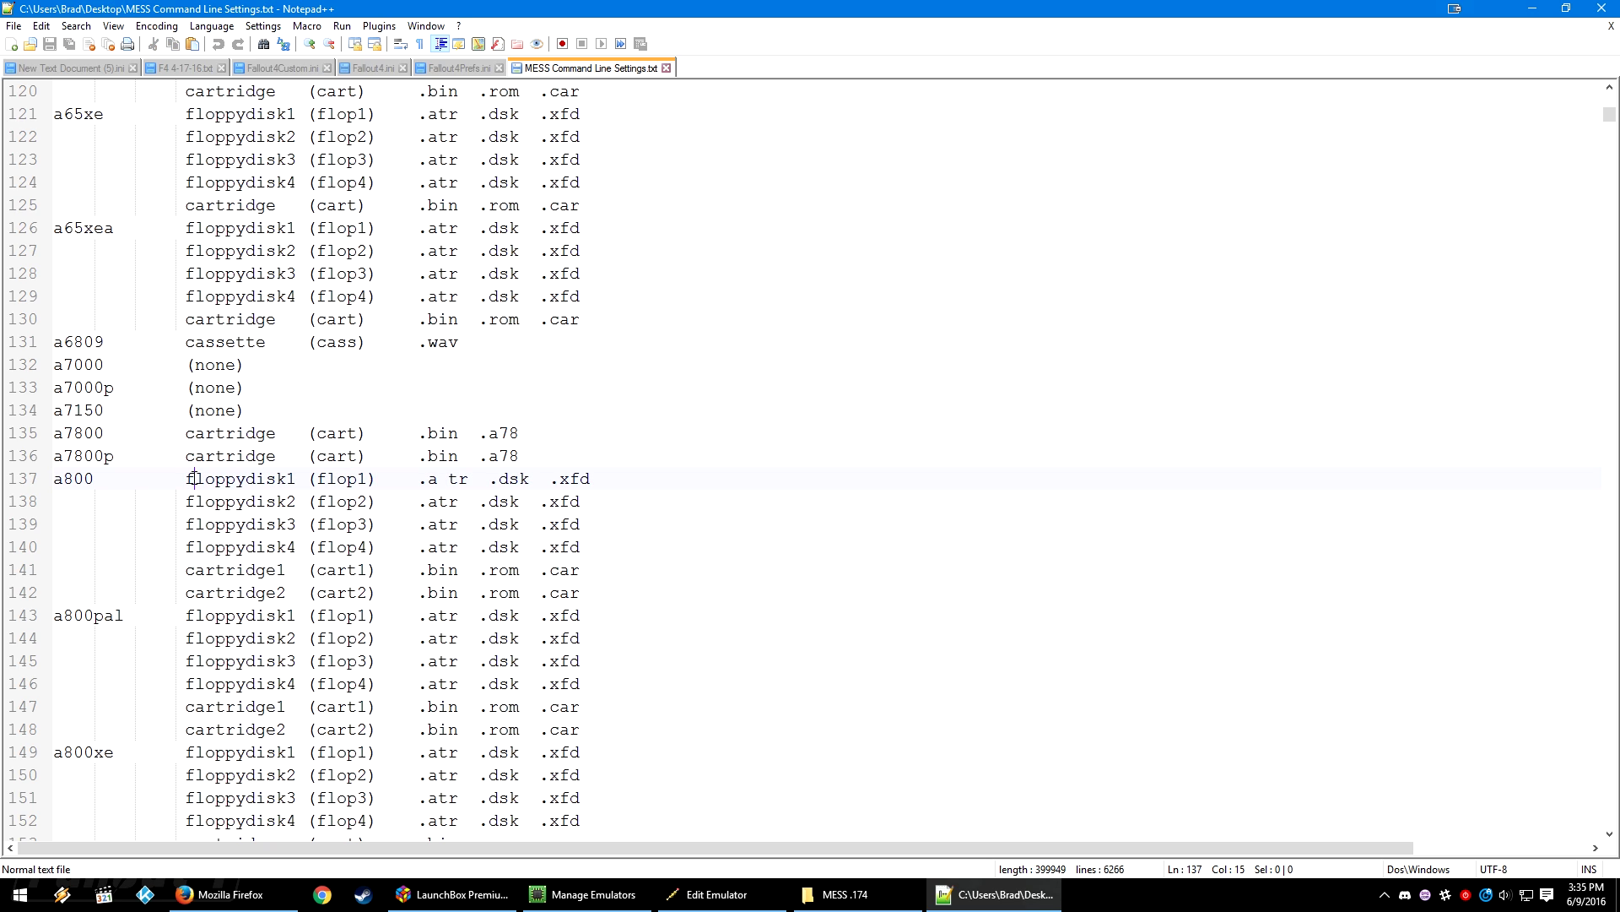
left_click_drag(187, 479, 293, 547)
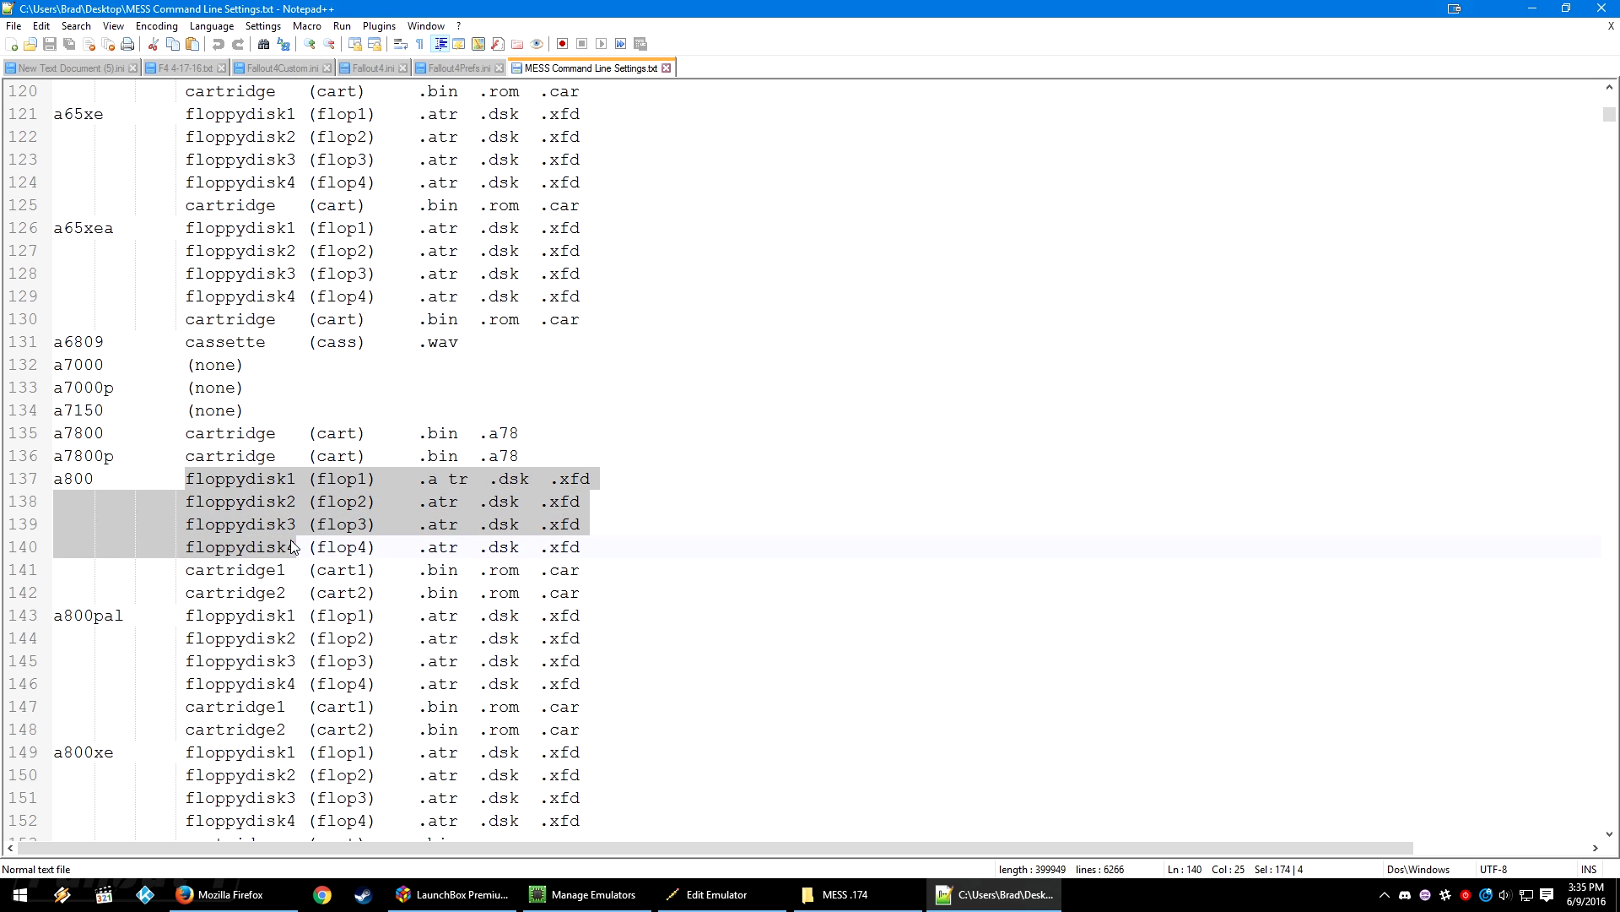
left_click_drag(185, 571, 285, 593)
left_click(285, 592)
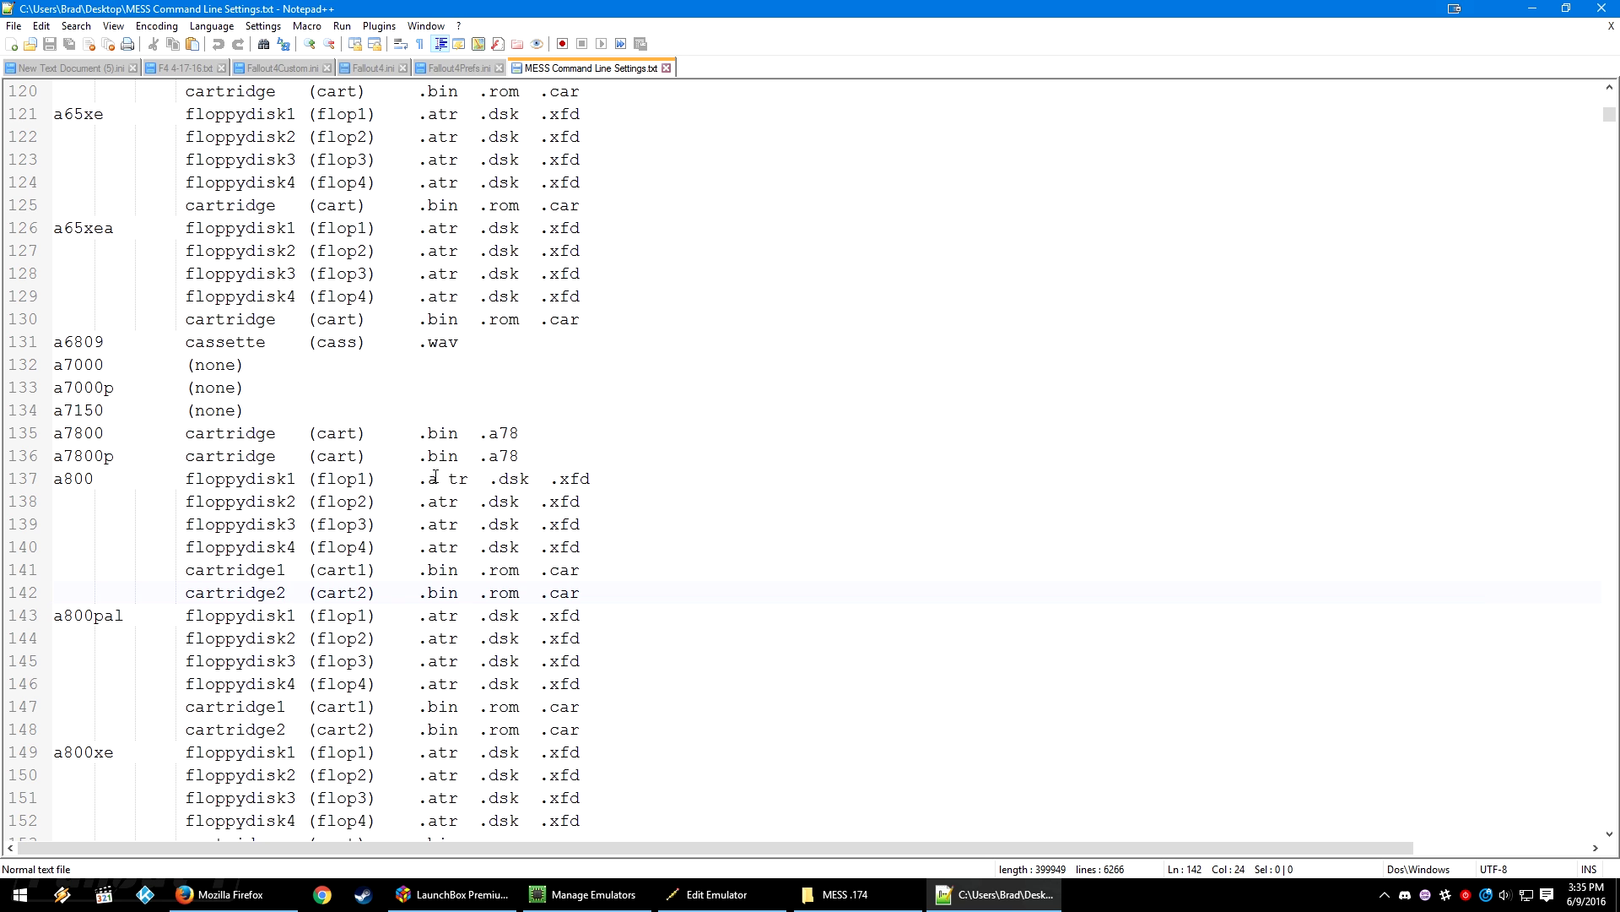
Examine the cartridge media type and supported image file extensions on the a5200 line.
scroll(436, 477, "up", 9)
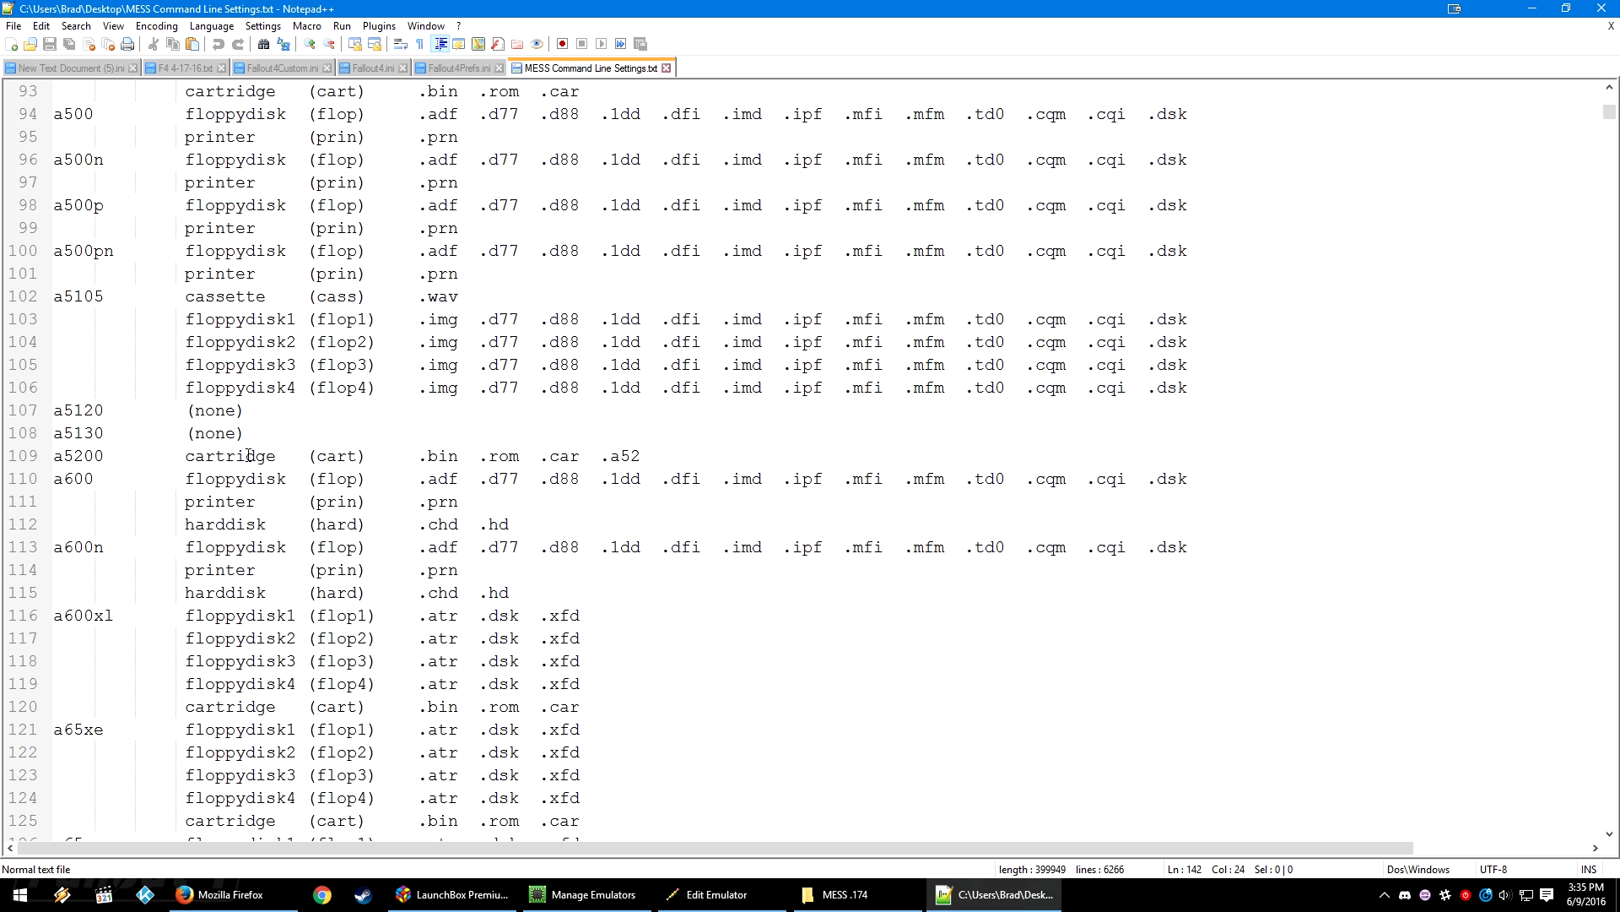
left_click_drag(188, 456, 371, 448)
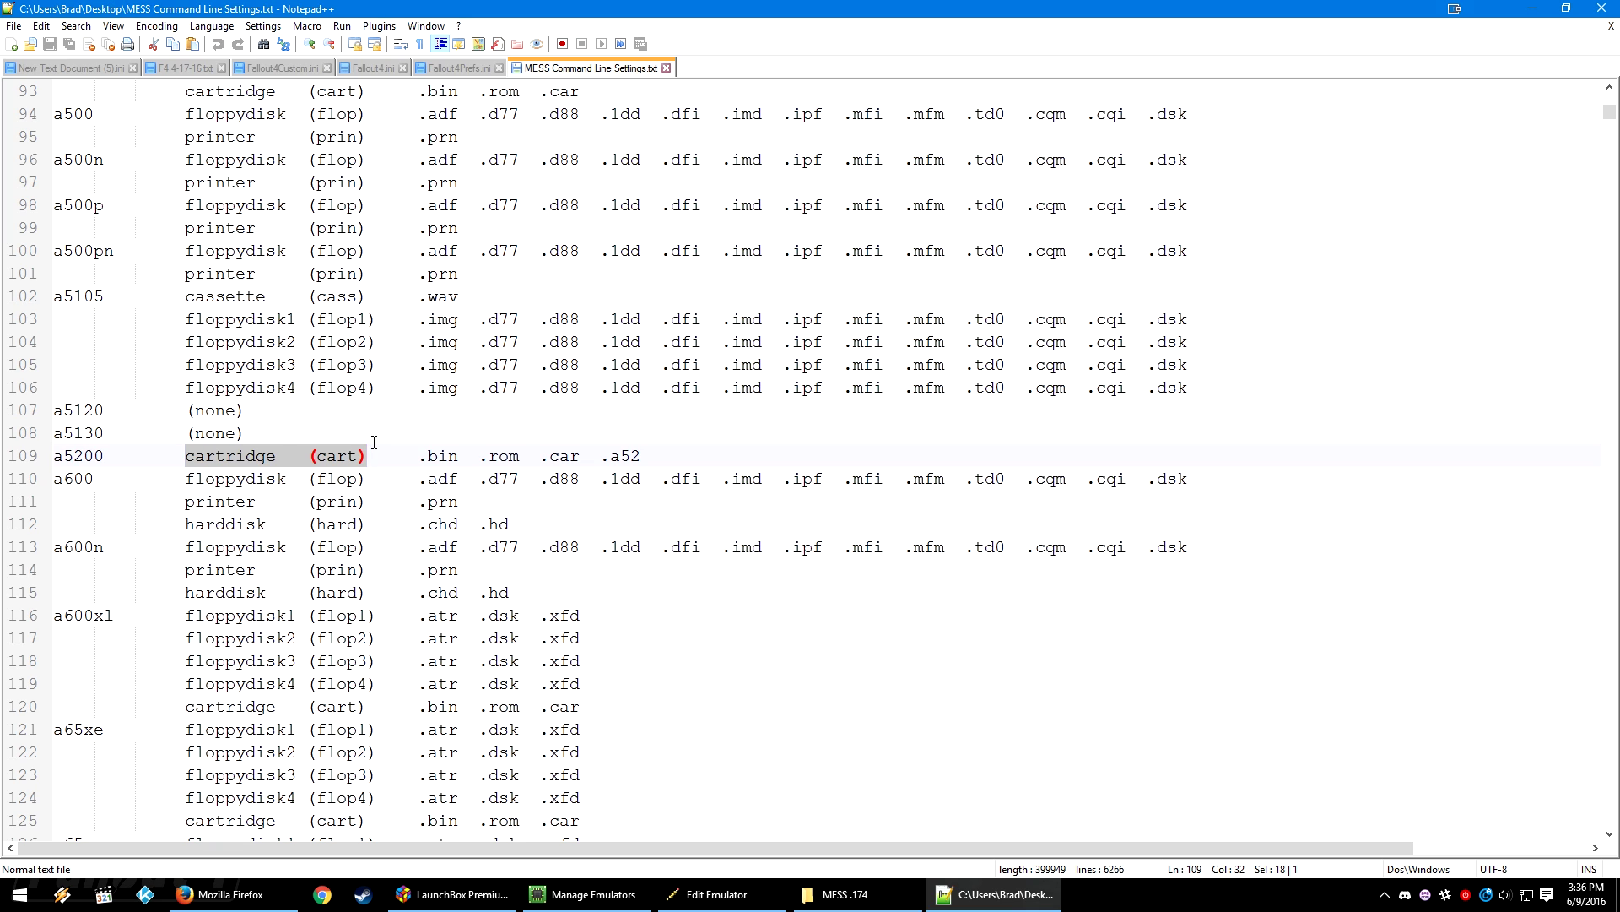
left_click_drag(419, 455, 673, 458)
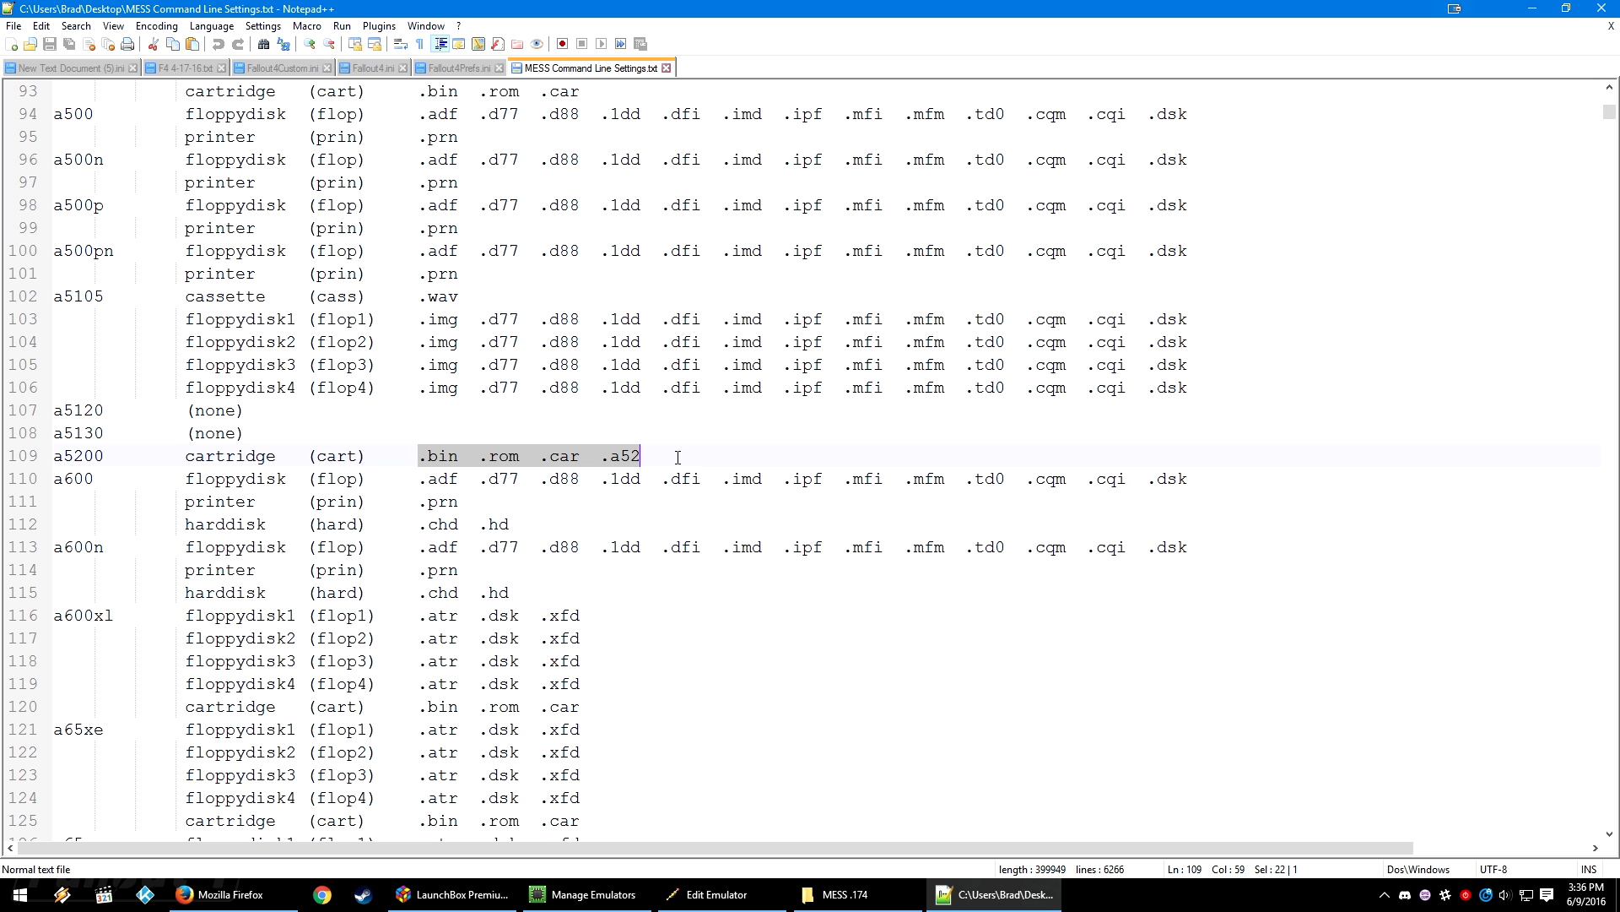
Switch to LaunchBox, accept the MESS emulator settings and close the emulator manager.
left_click(591, 894)
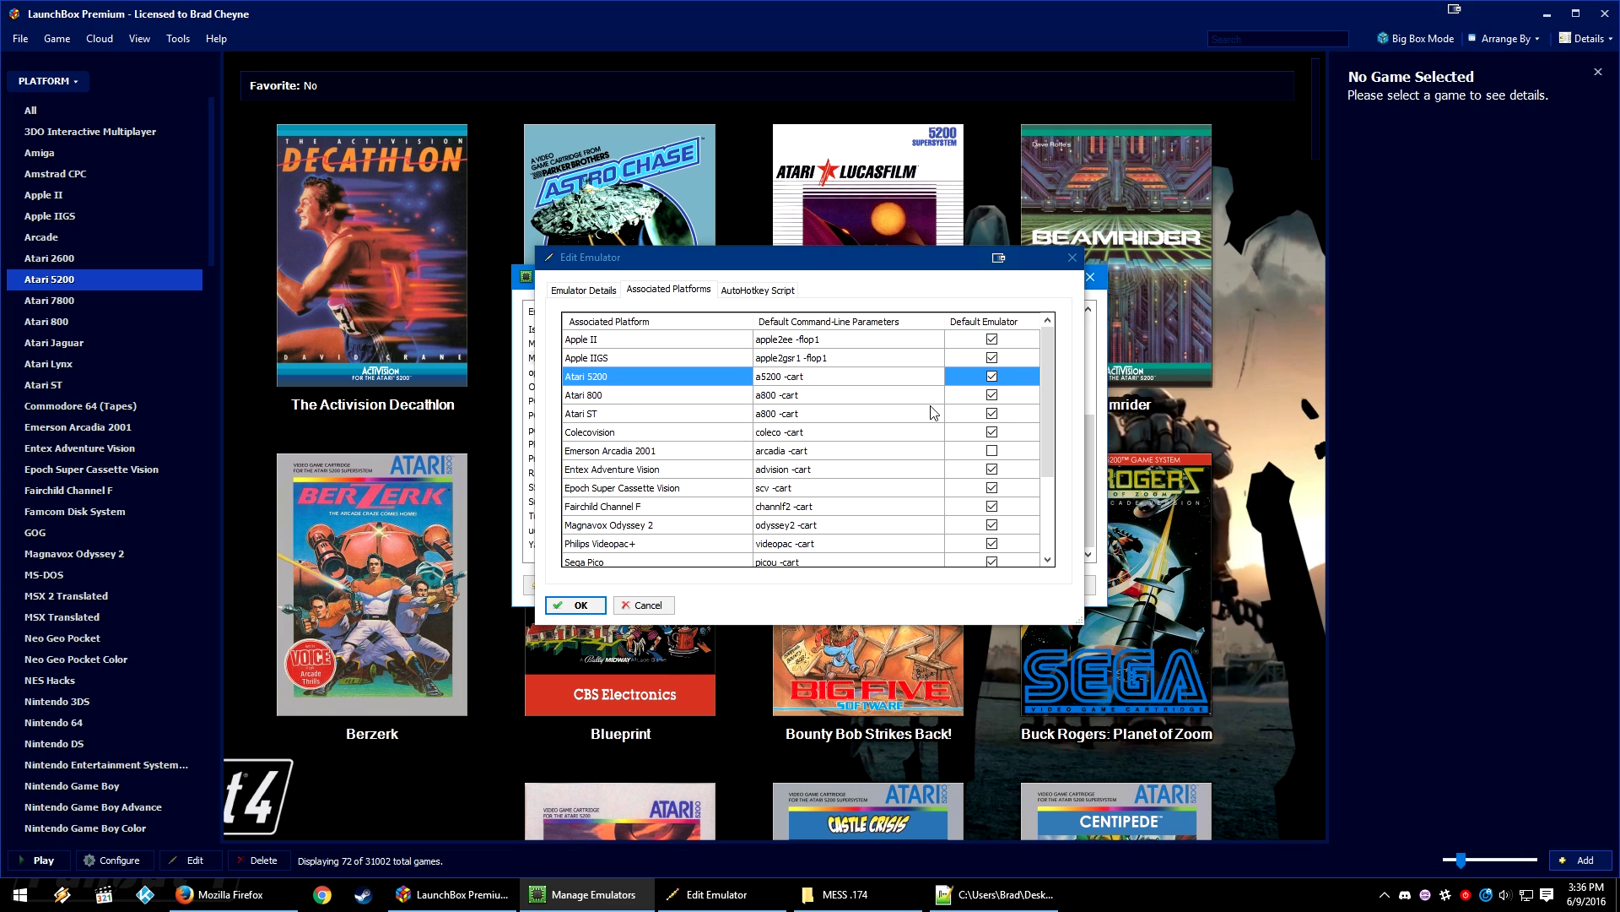
left_click(579, 607)
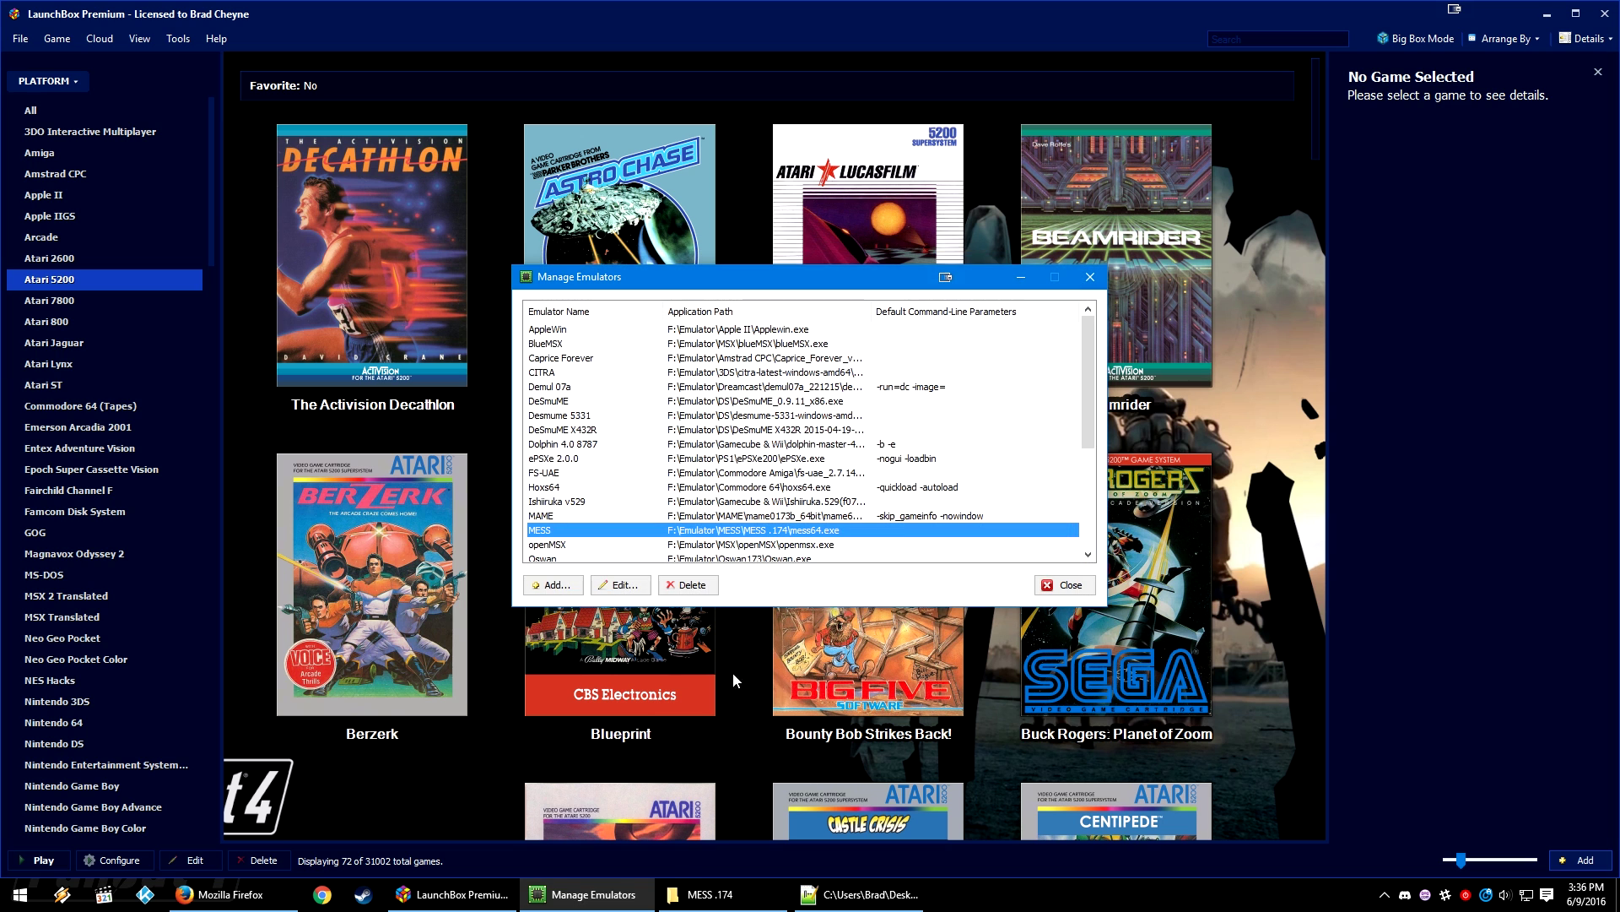
left_click(1053, 584)
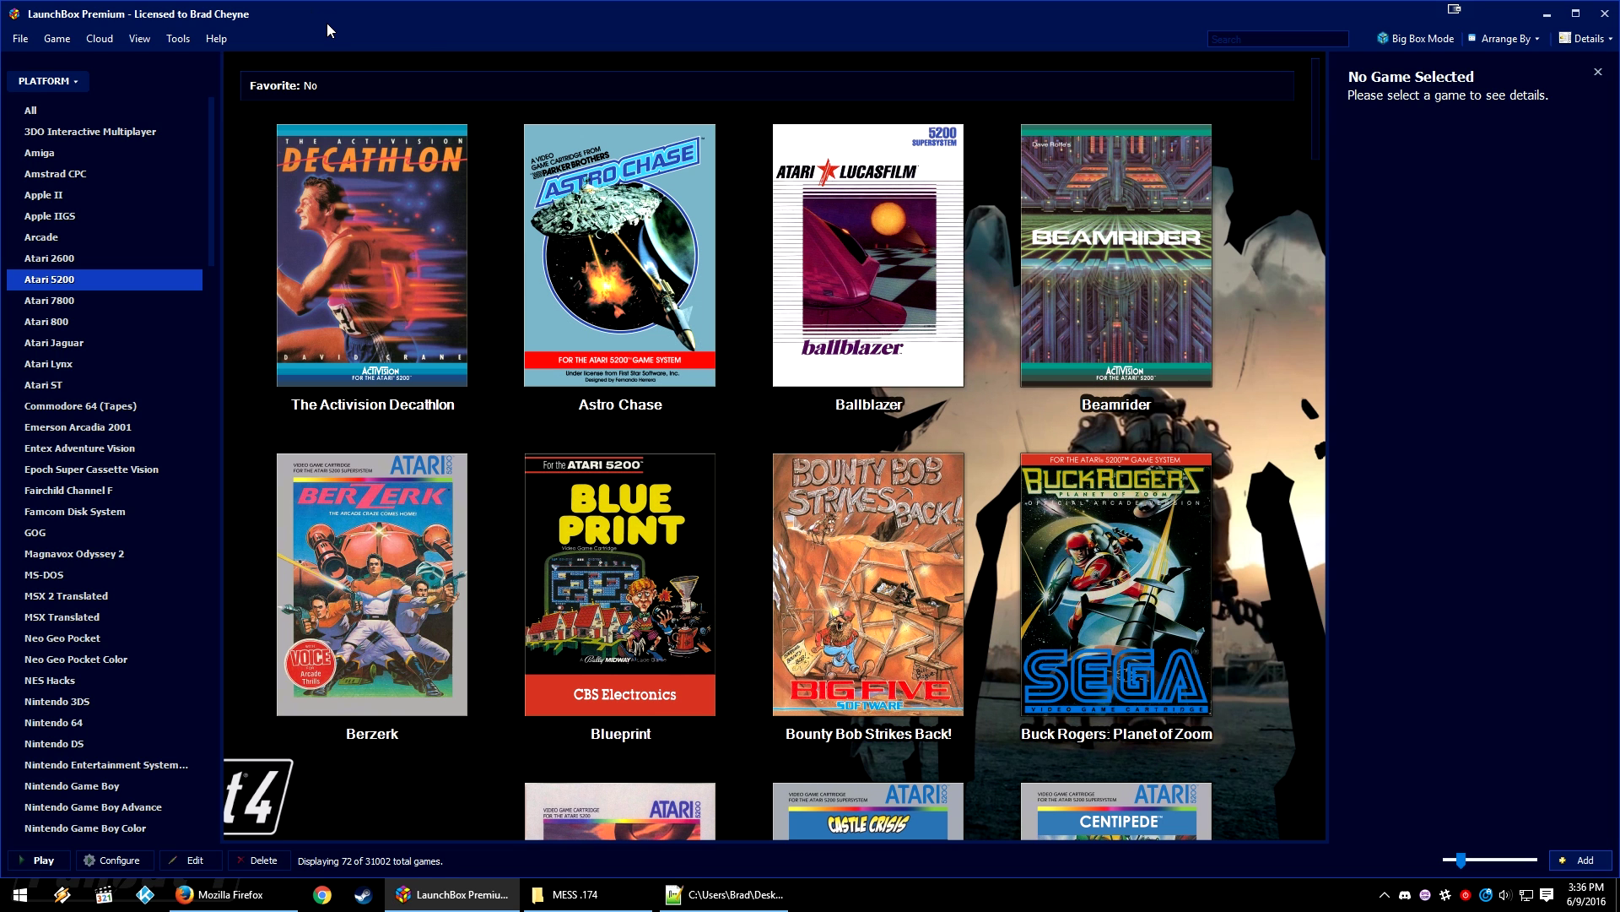
Start a ROM files import and add every file from the folder F:\Emulator\Atari\Atari - 5200.
left_click(182, 39)
mouse_move(253, 222)
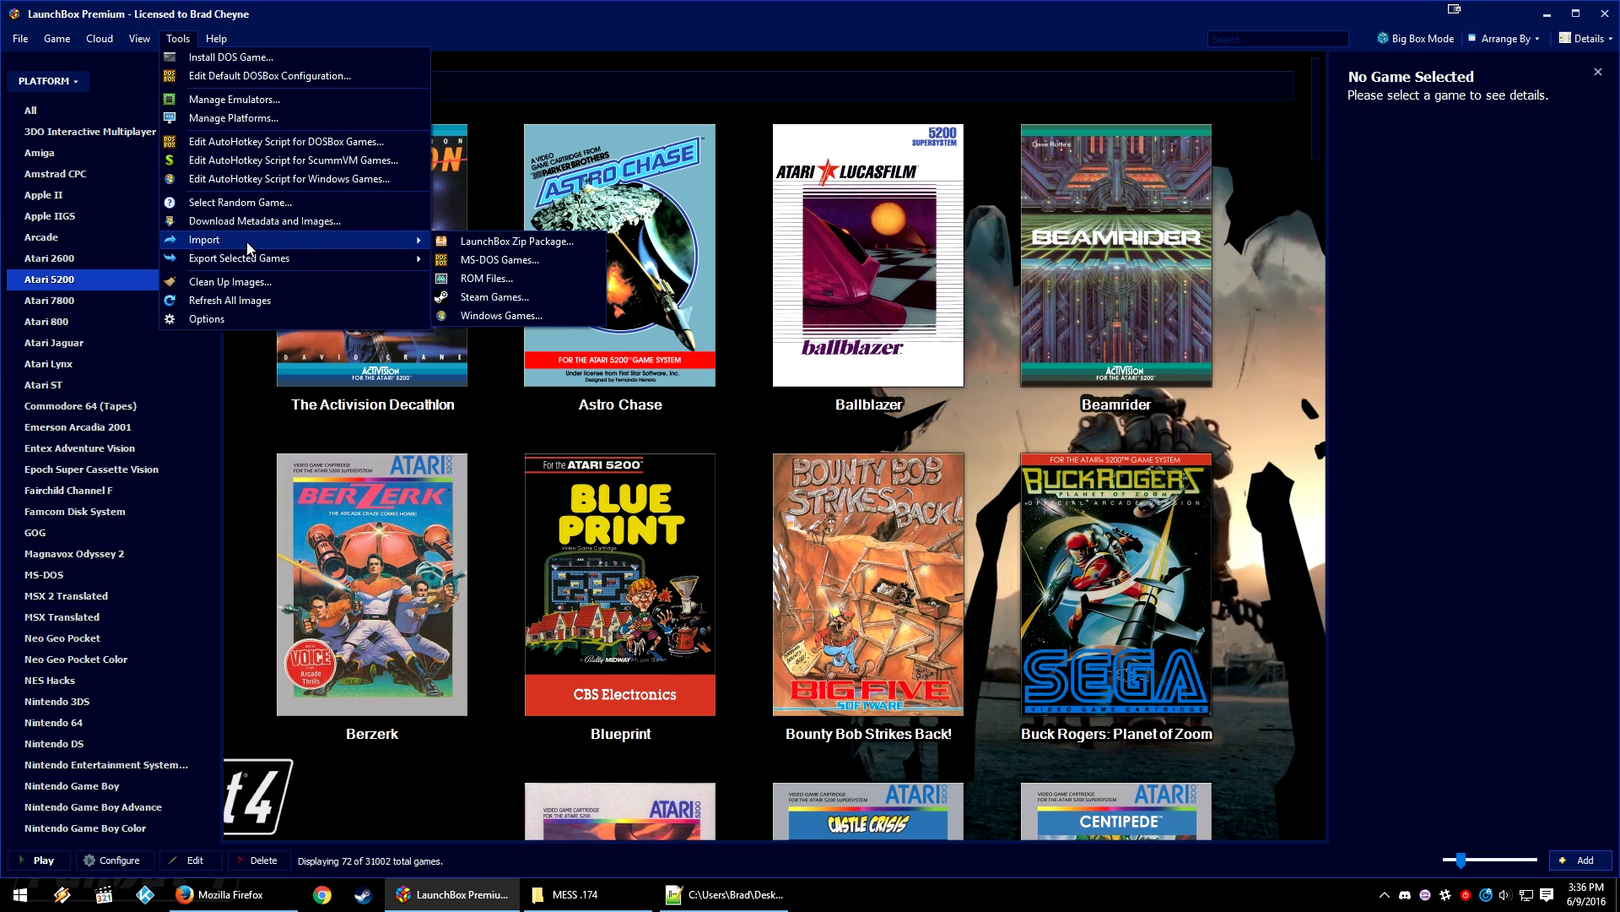
left_click(460, 280)
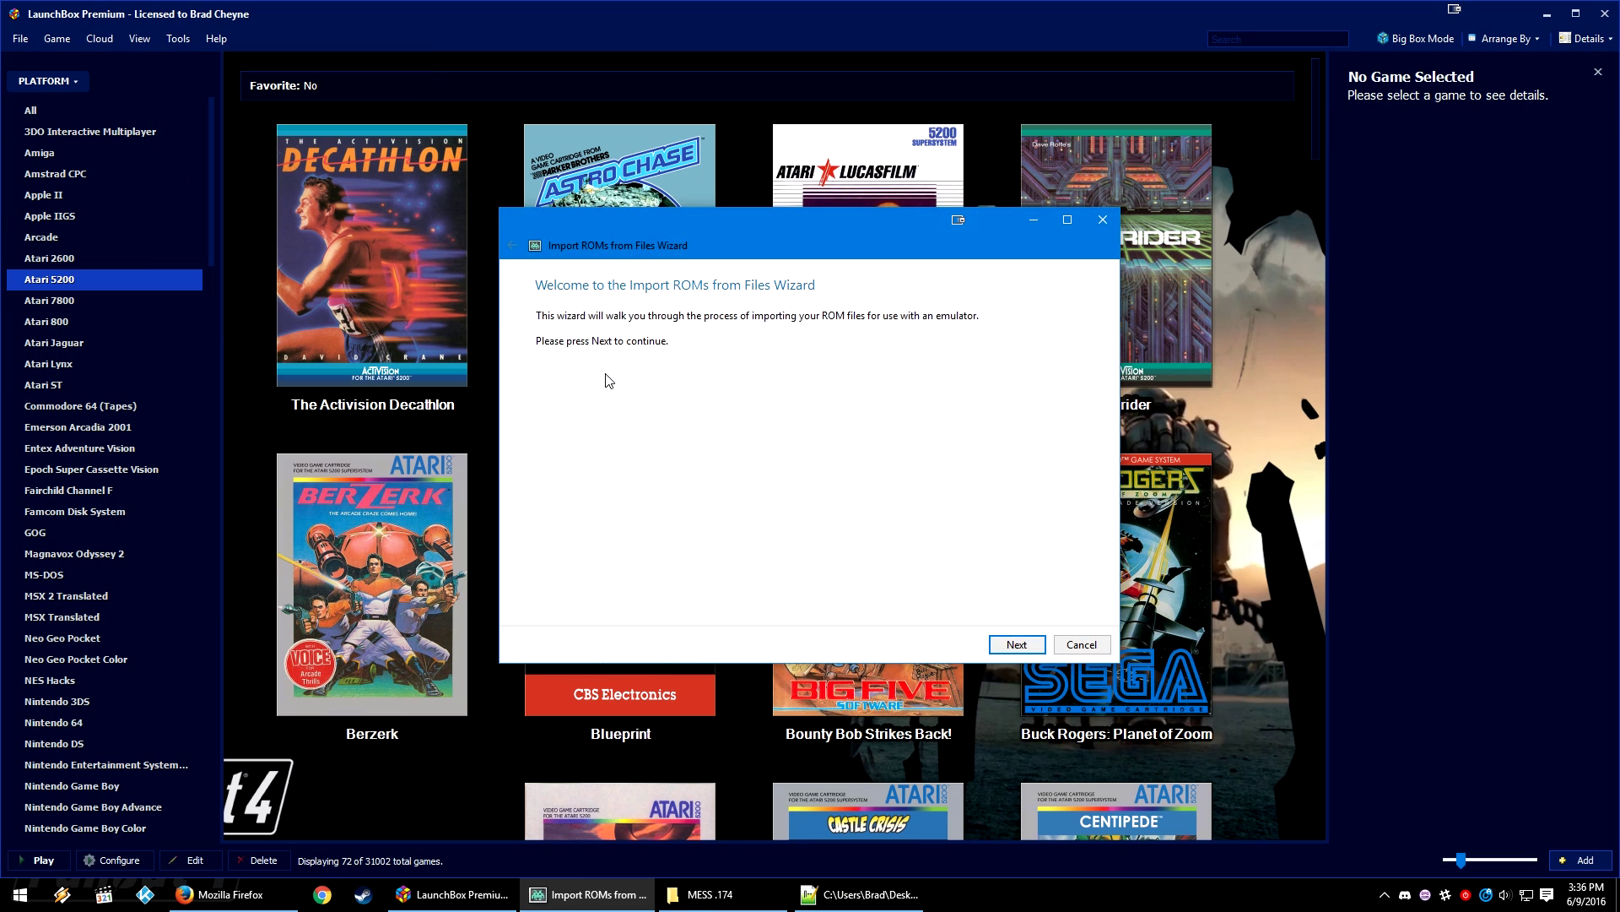
left_click(1016, 644)
left_click(648, 598)
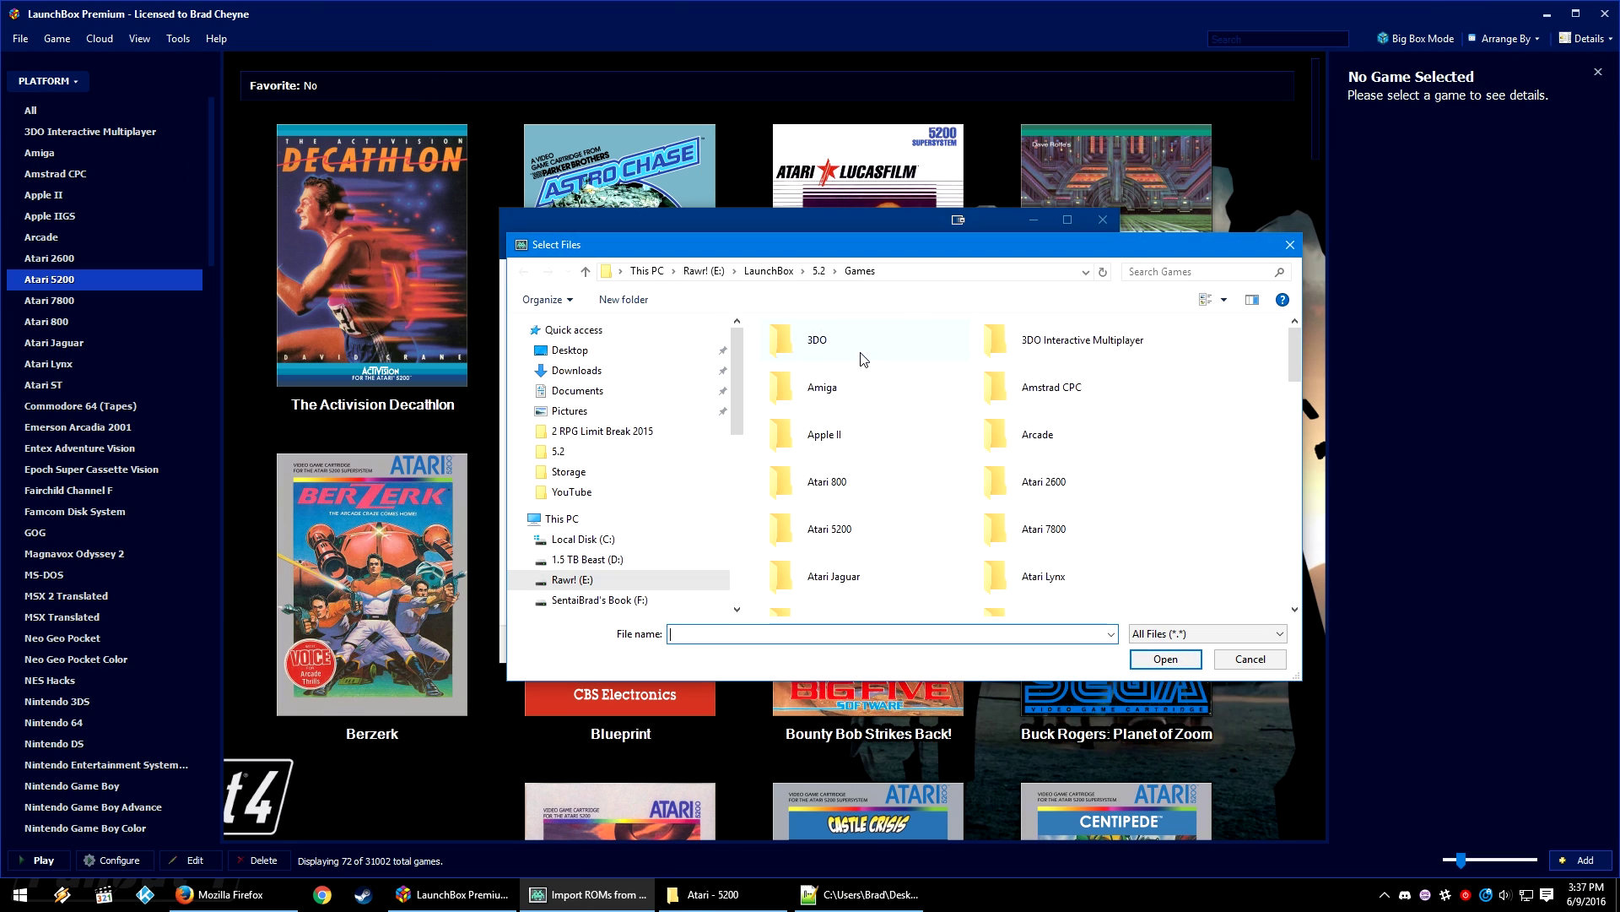
left_click(949, 275)
type("F:\\Emulator\\Atari\\Atari - 5200")
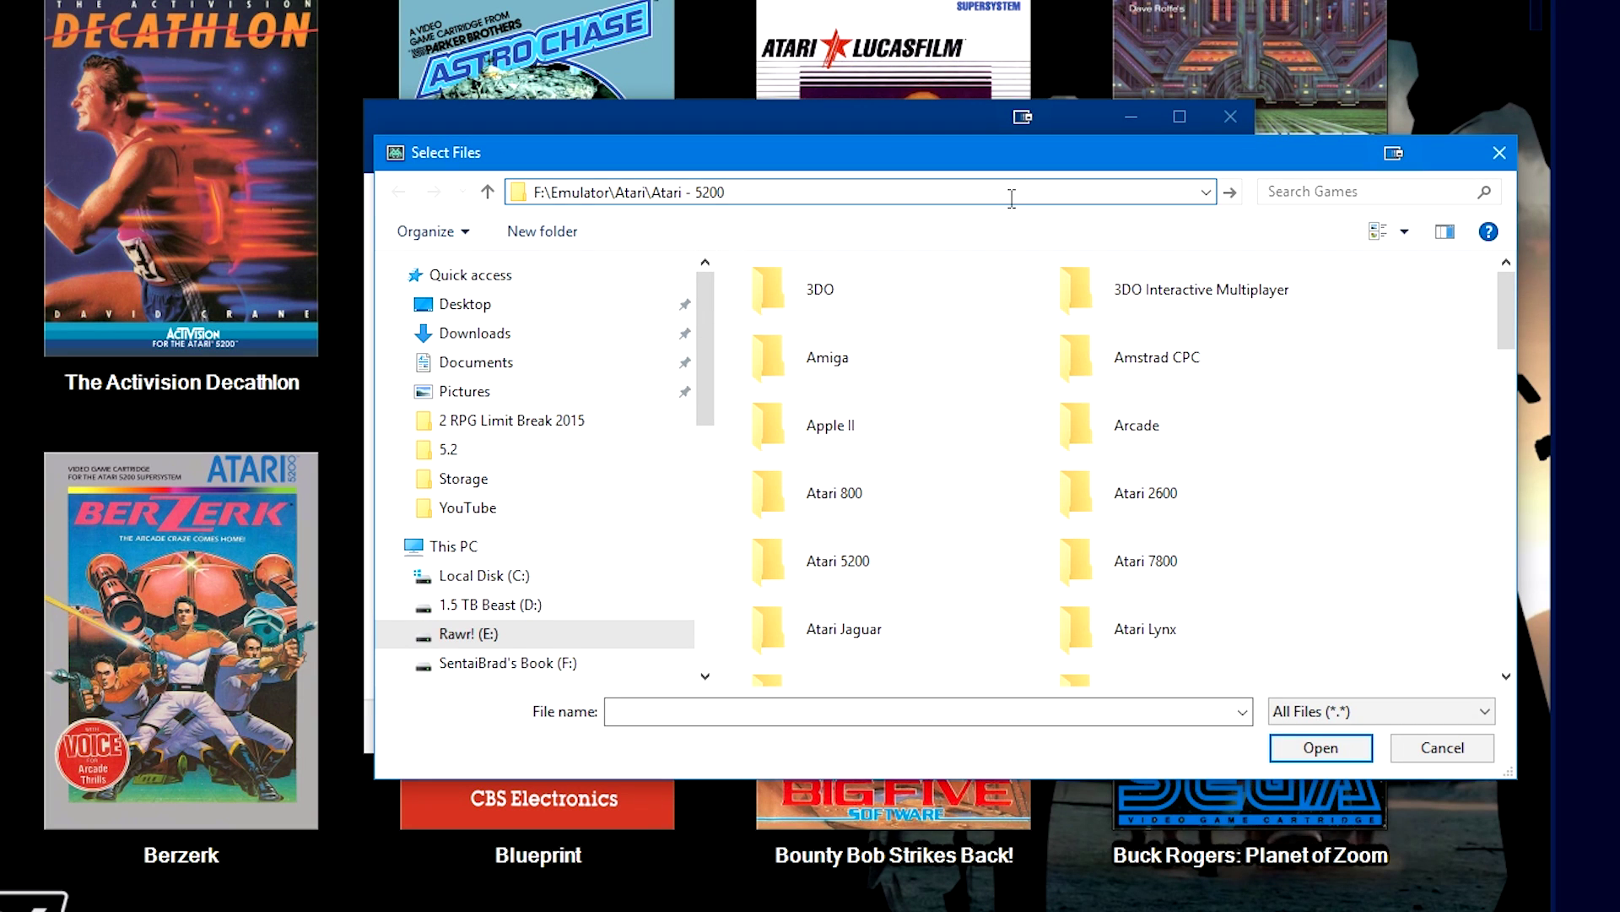
key("Return")
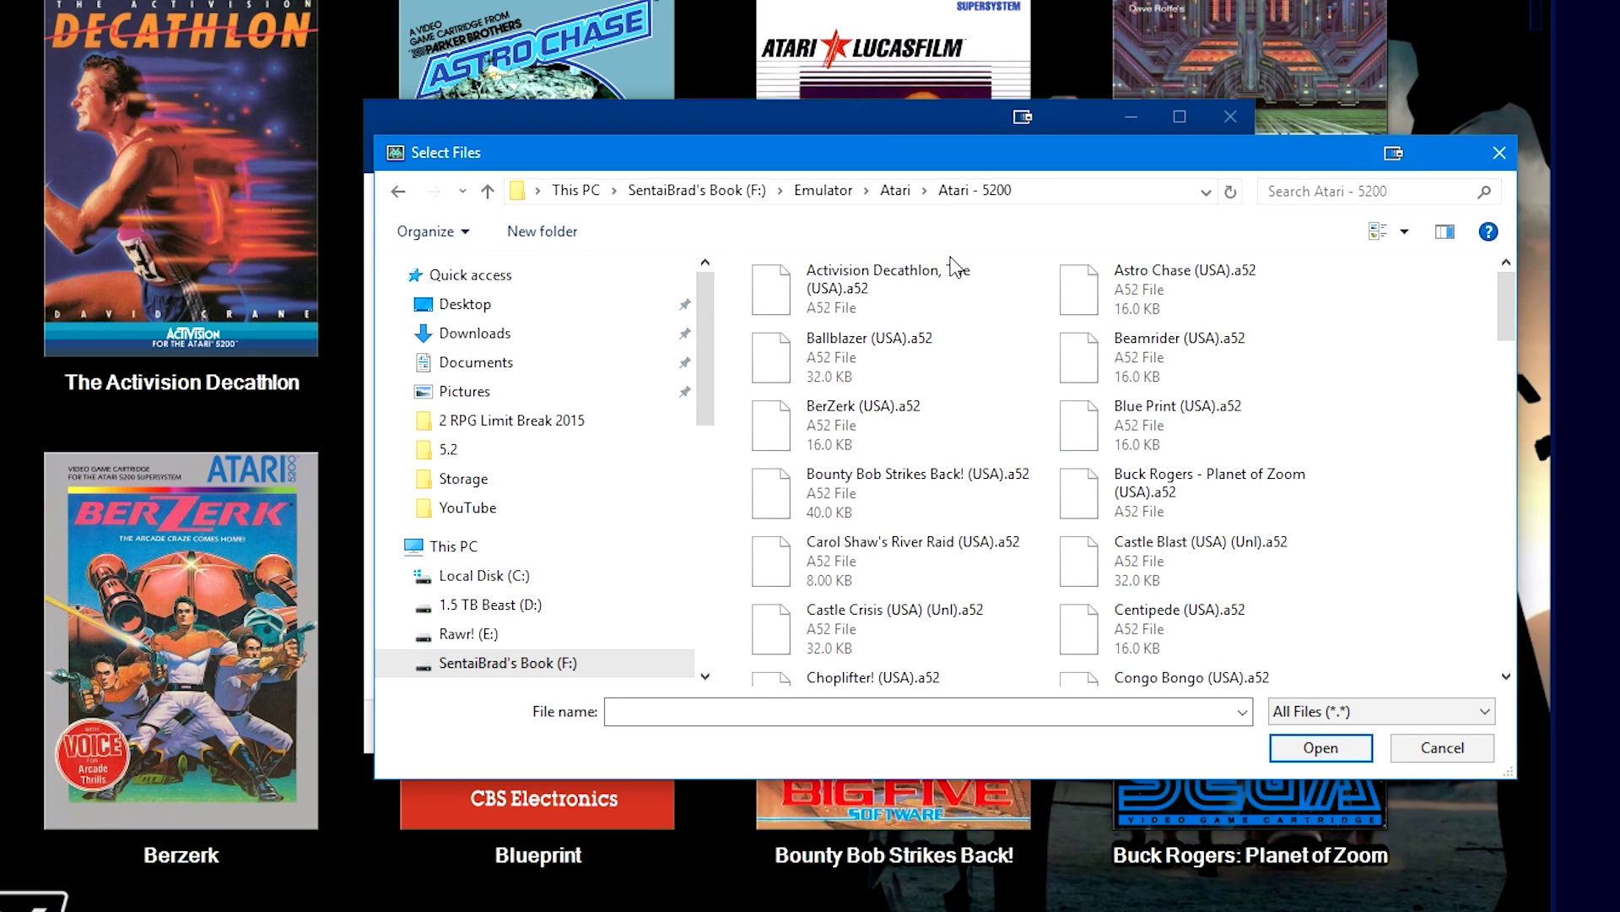
left_click(926, 308)
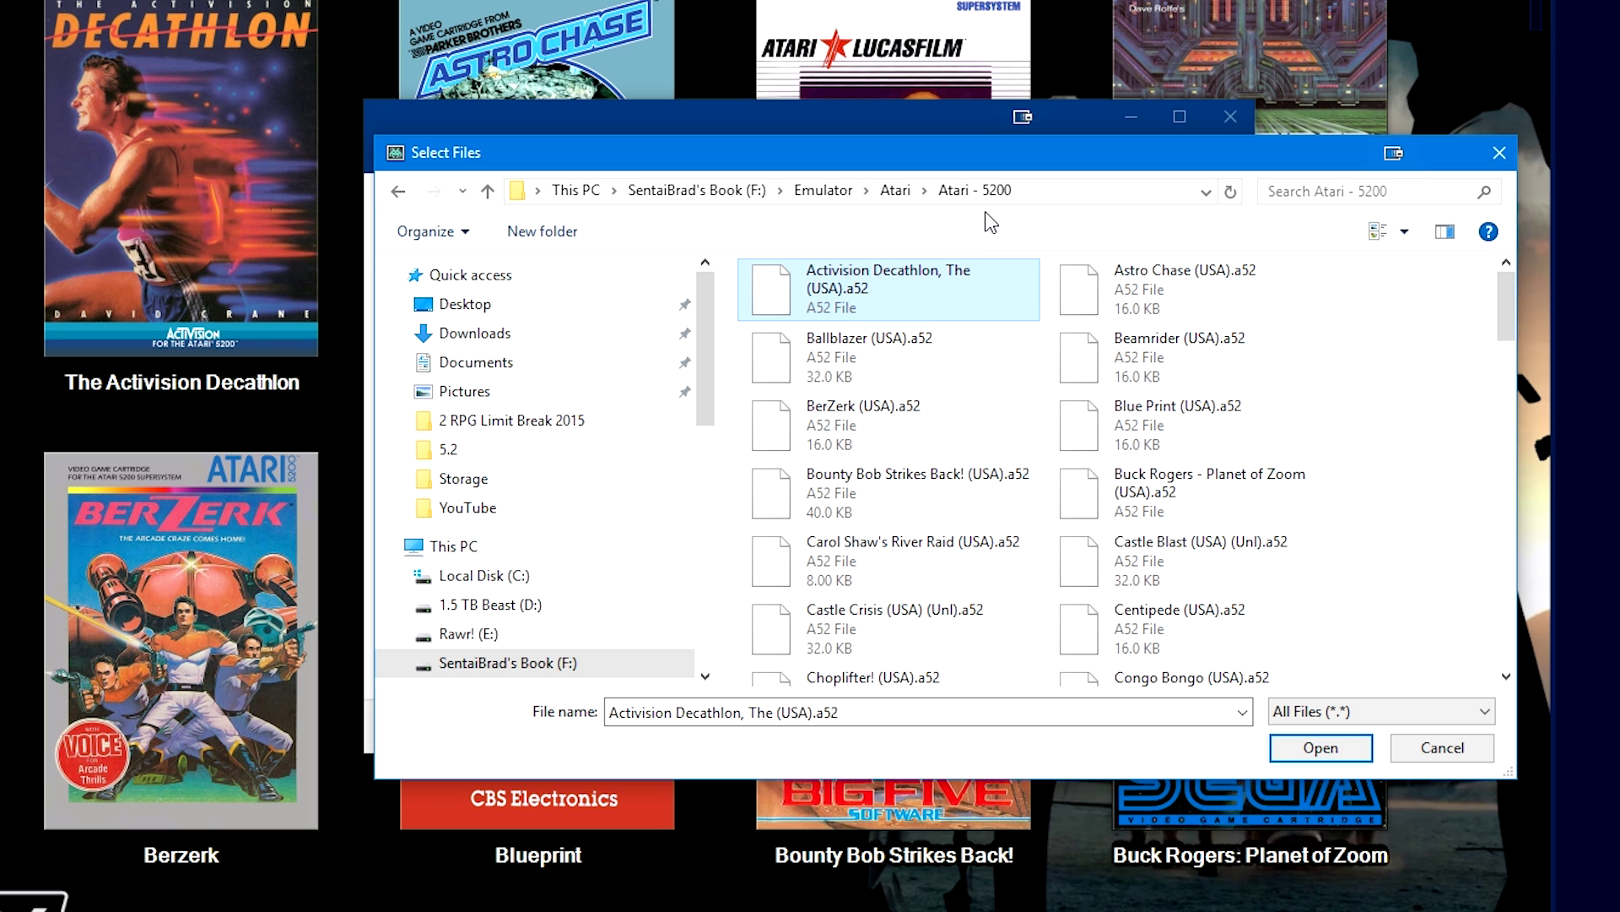
key("ctrl+a")
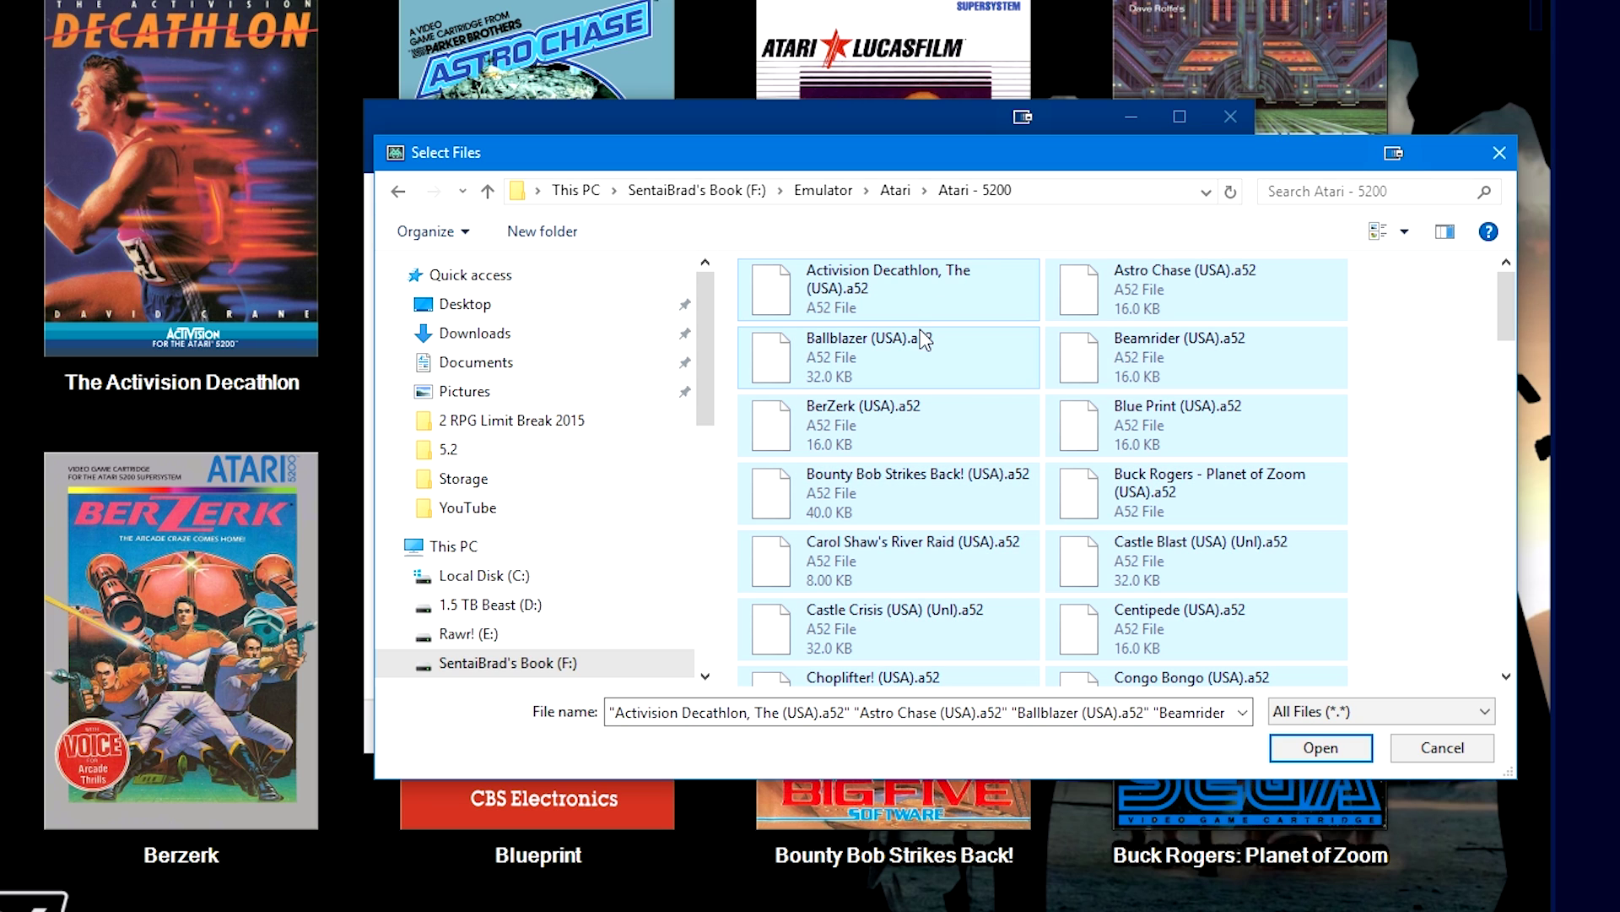
left_click(1311, 754)
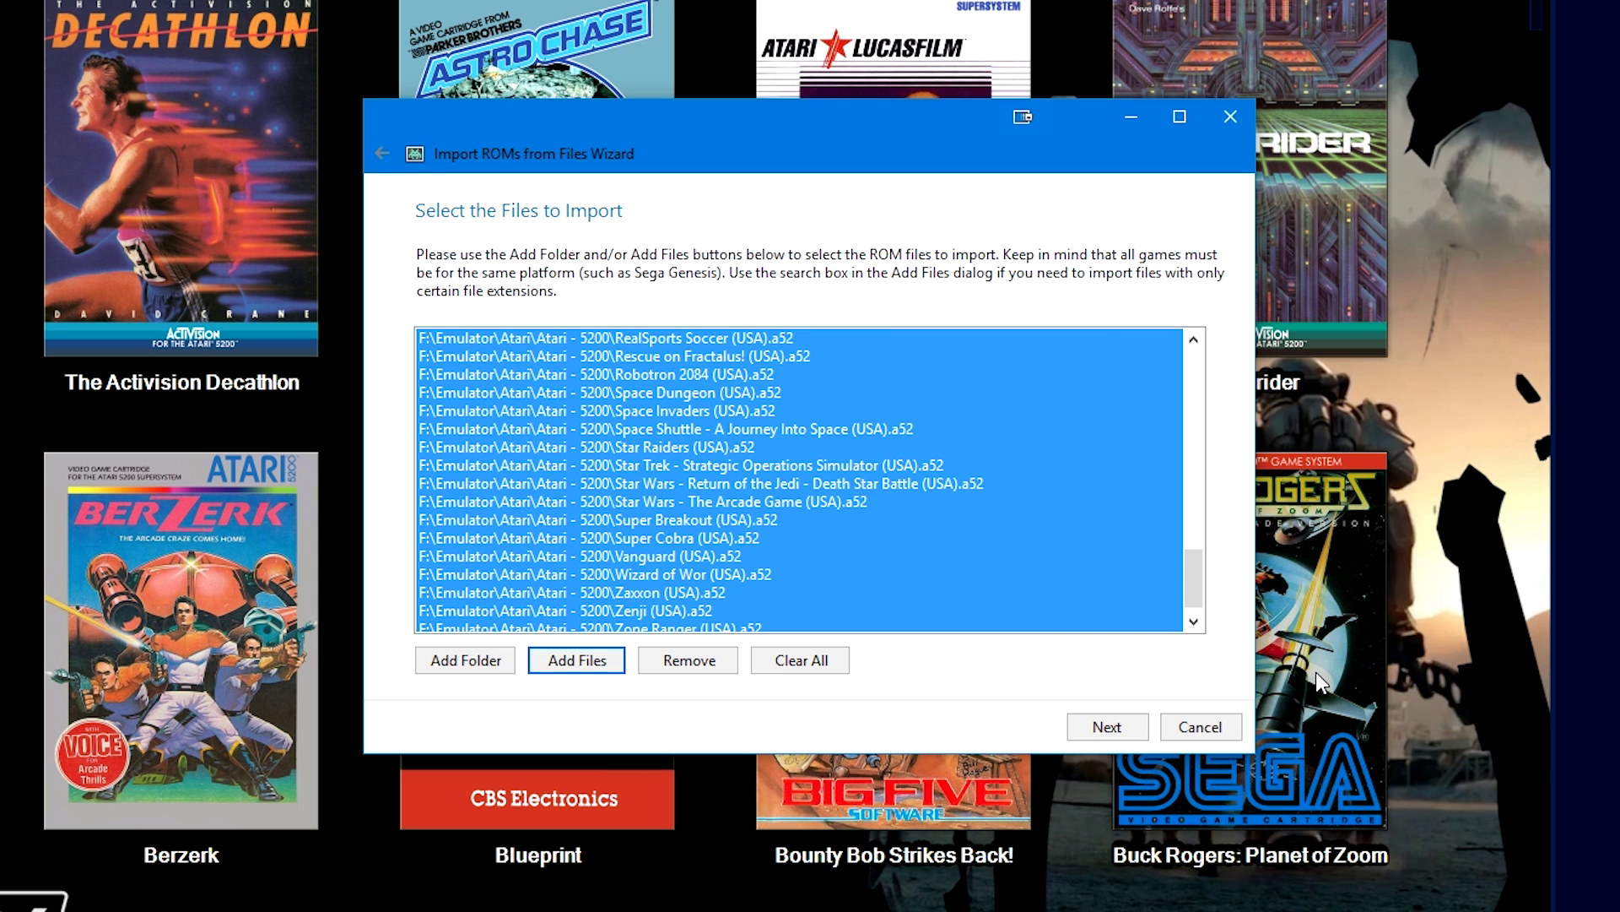
Set the platform for the imported ROMs to Atari 5200 and continue to the emulator choice.
left_click(1138, 727)
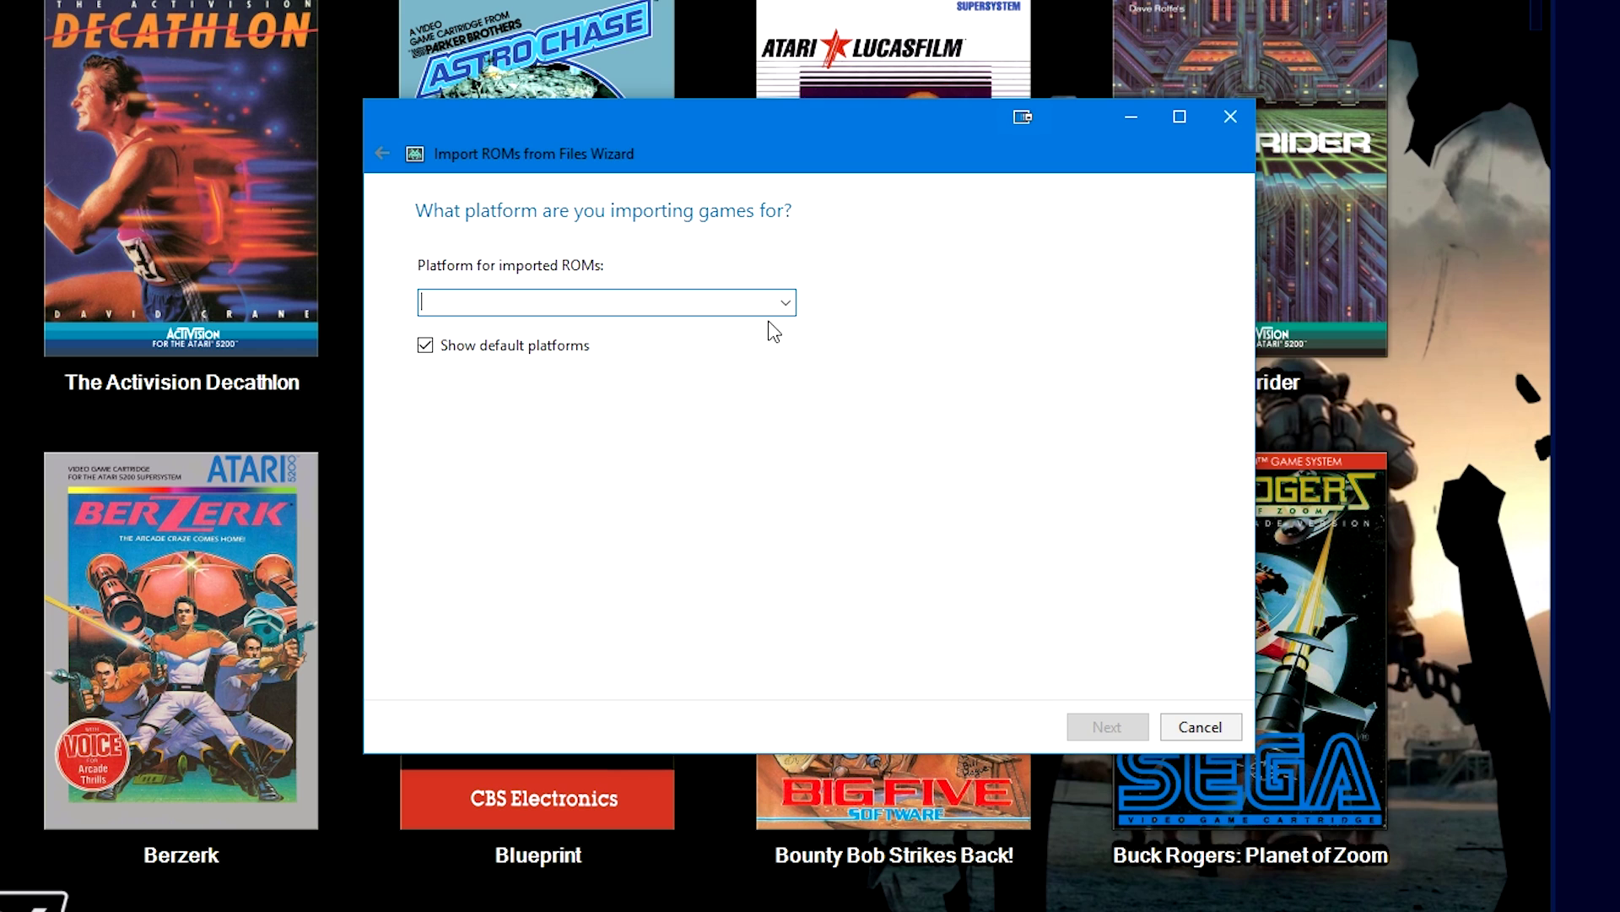
left_click(783, 303)
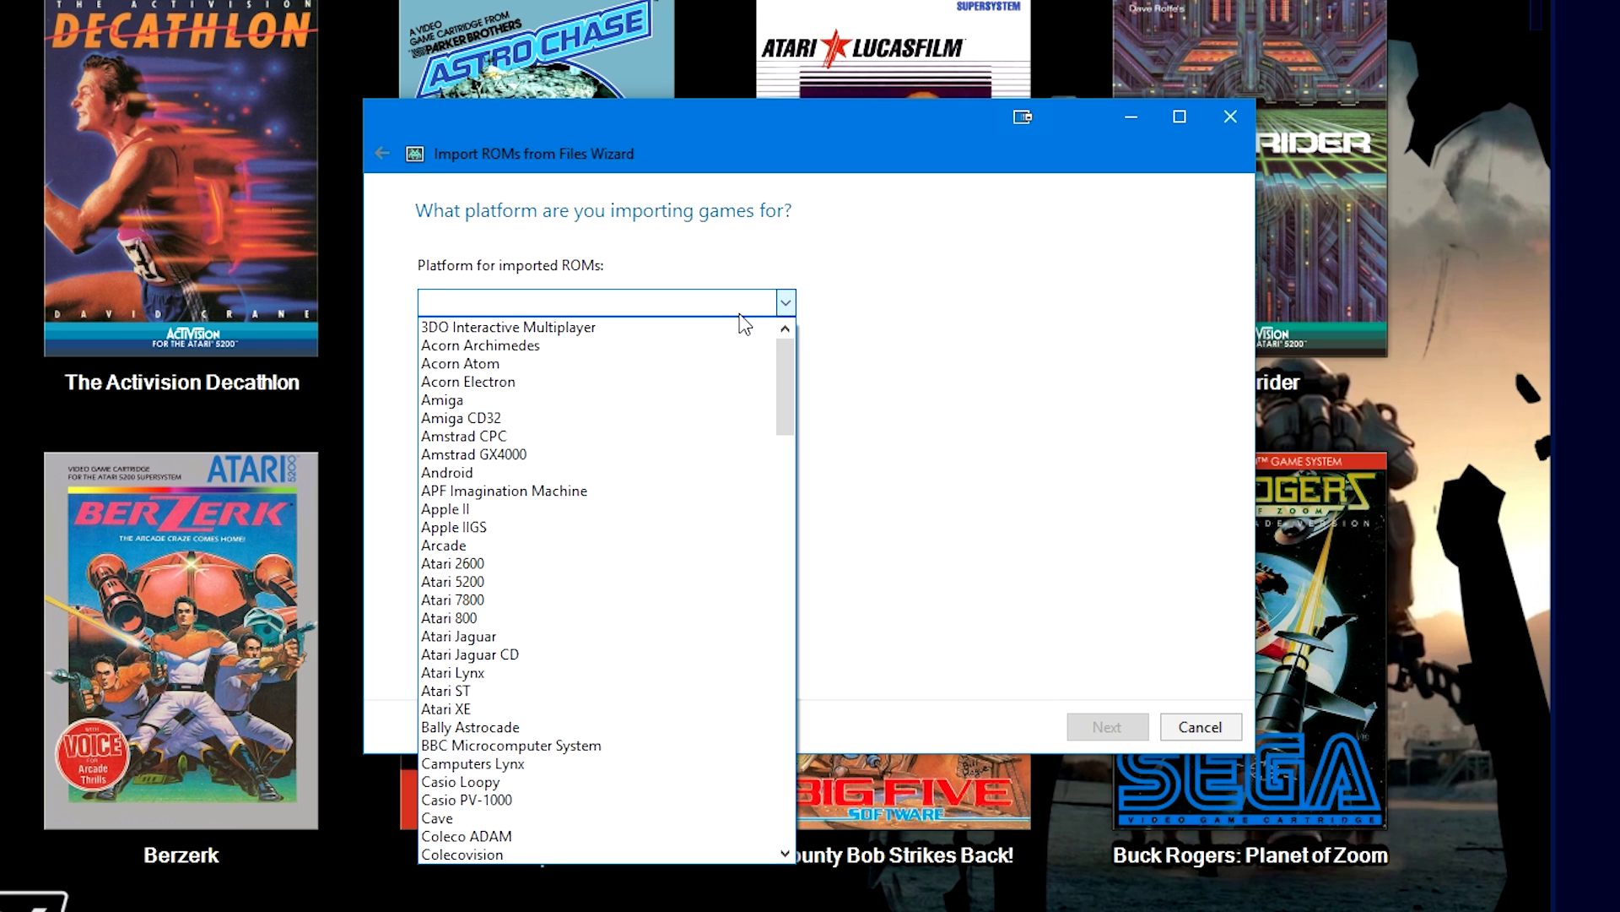
left_click(557, 582)
left_click(1096, 727)
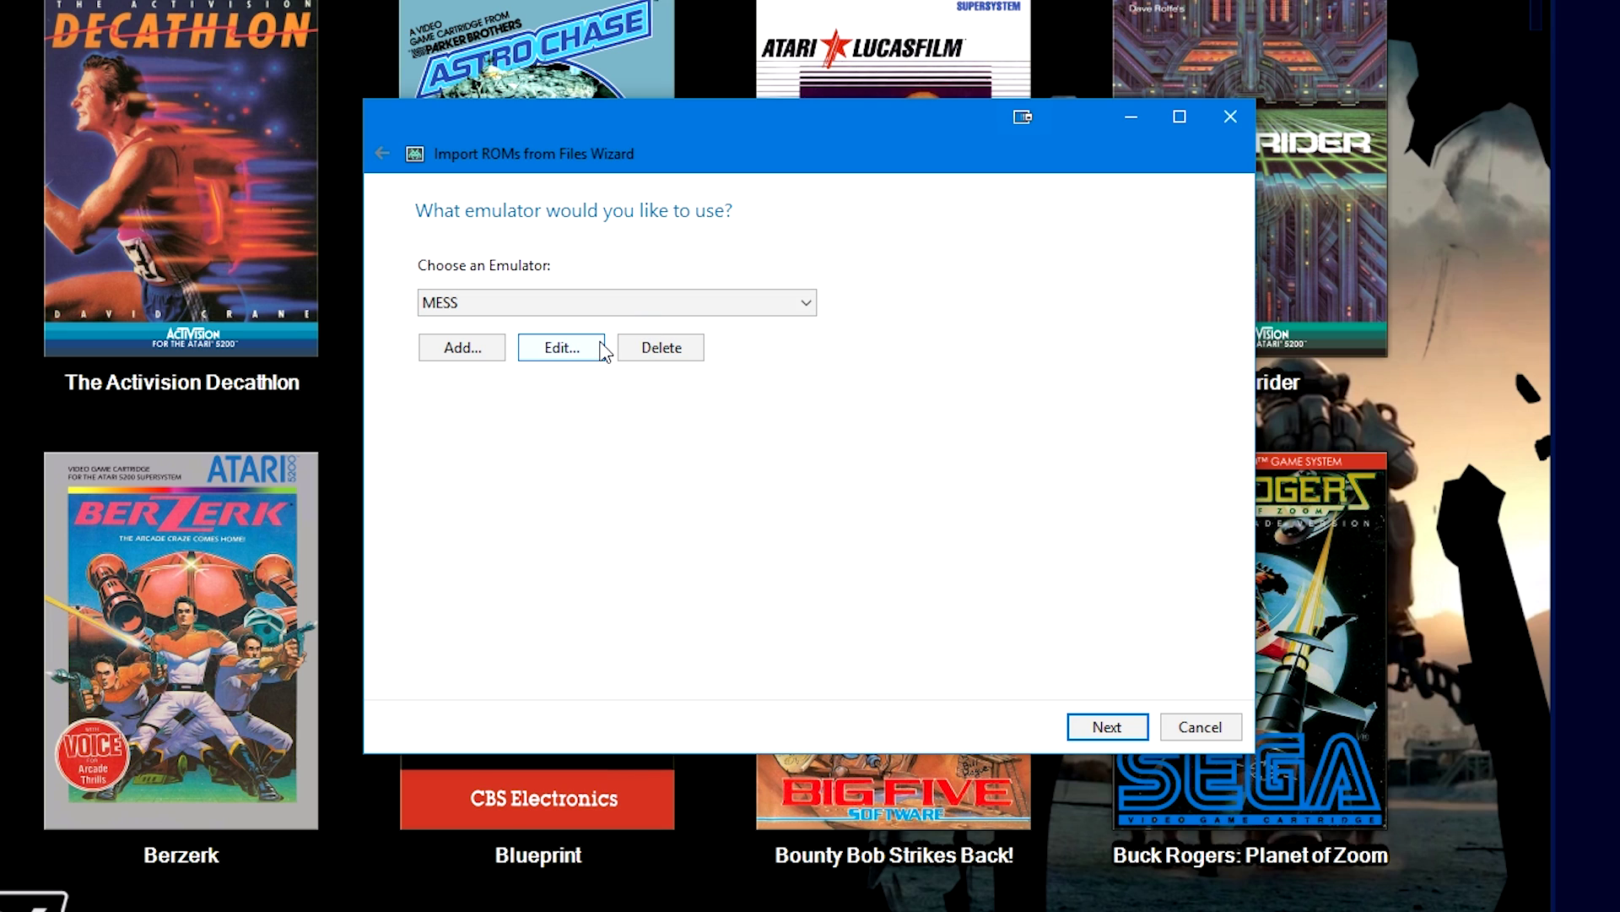
Choose MESS as the emulator for the imported ROMs and use the files in their current location.
left_click(623, 310)
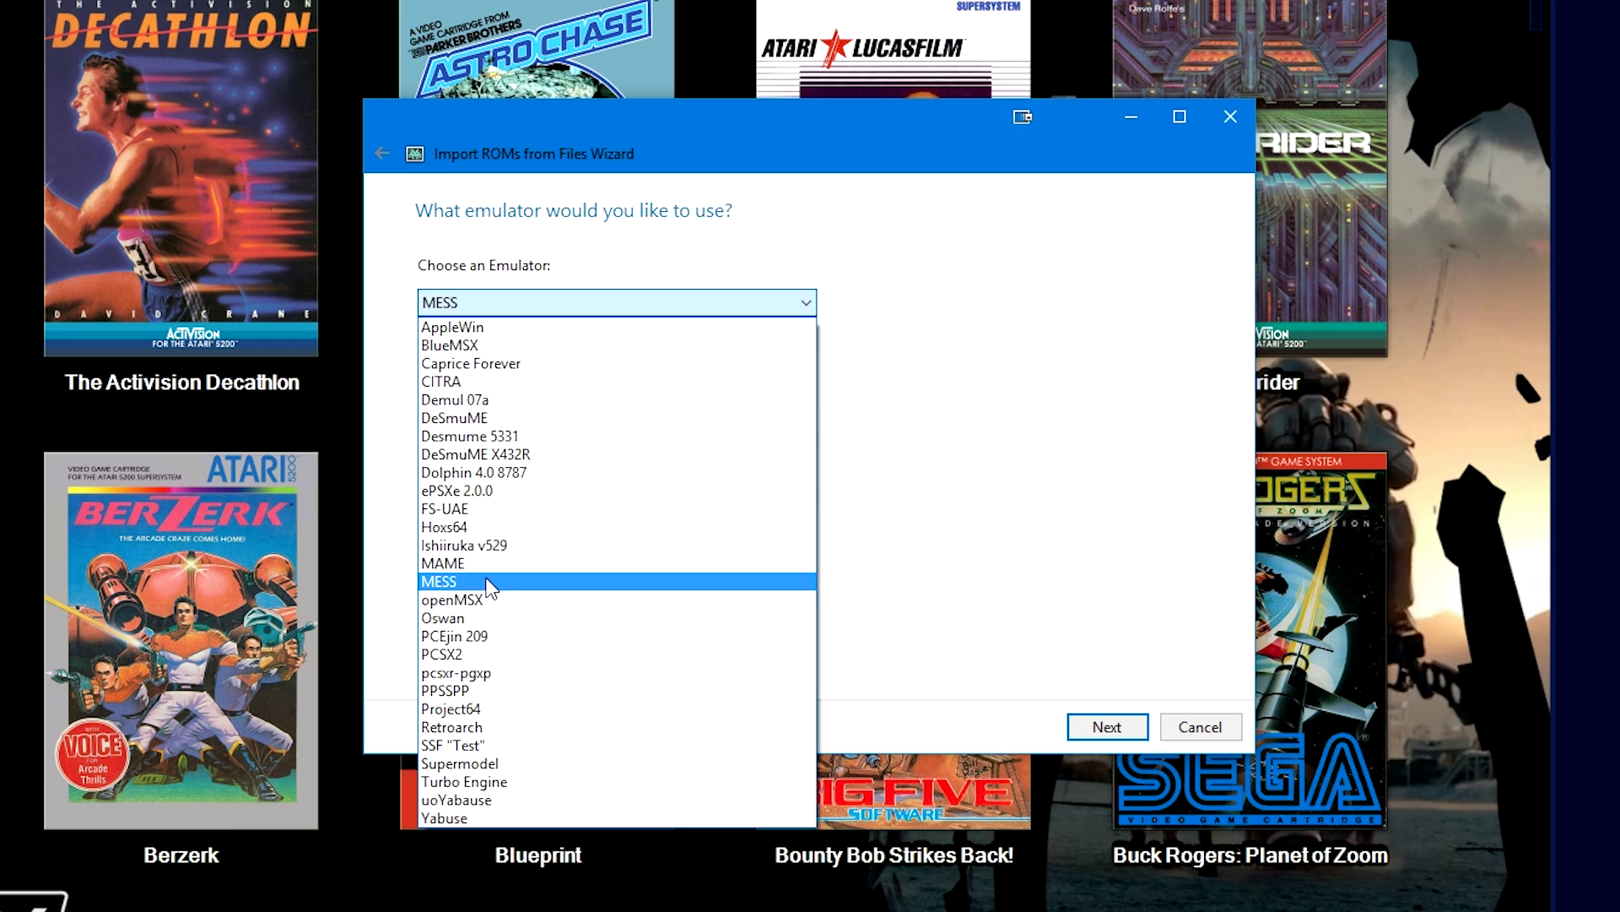
left_click(504, 582)
left_click(1128, 731)
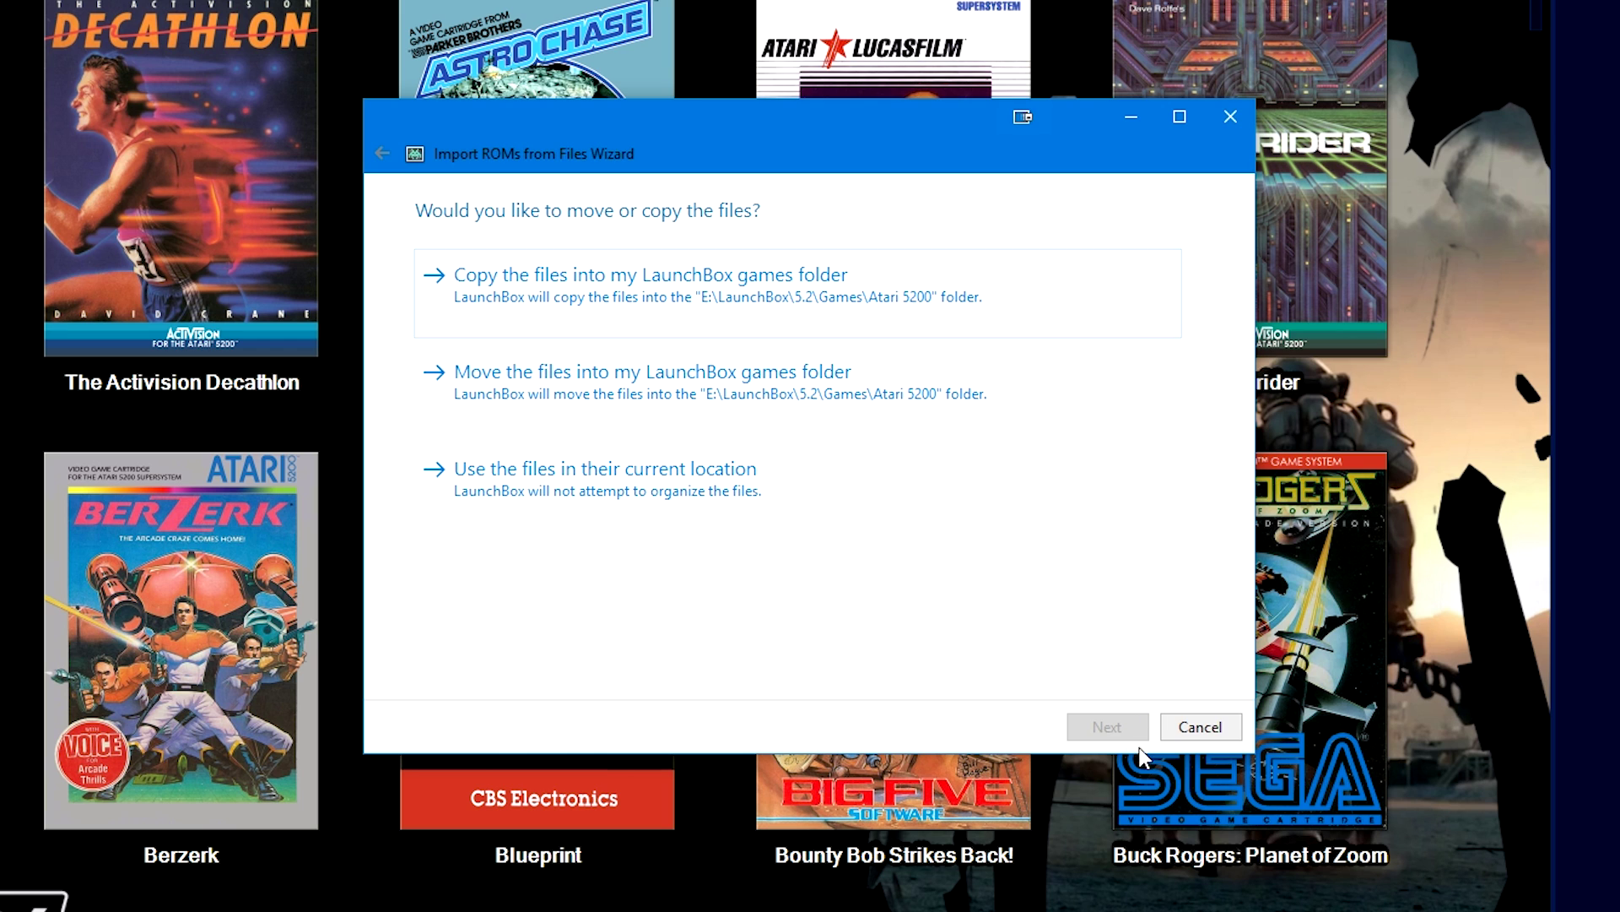
left_click(718, 490)
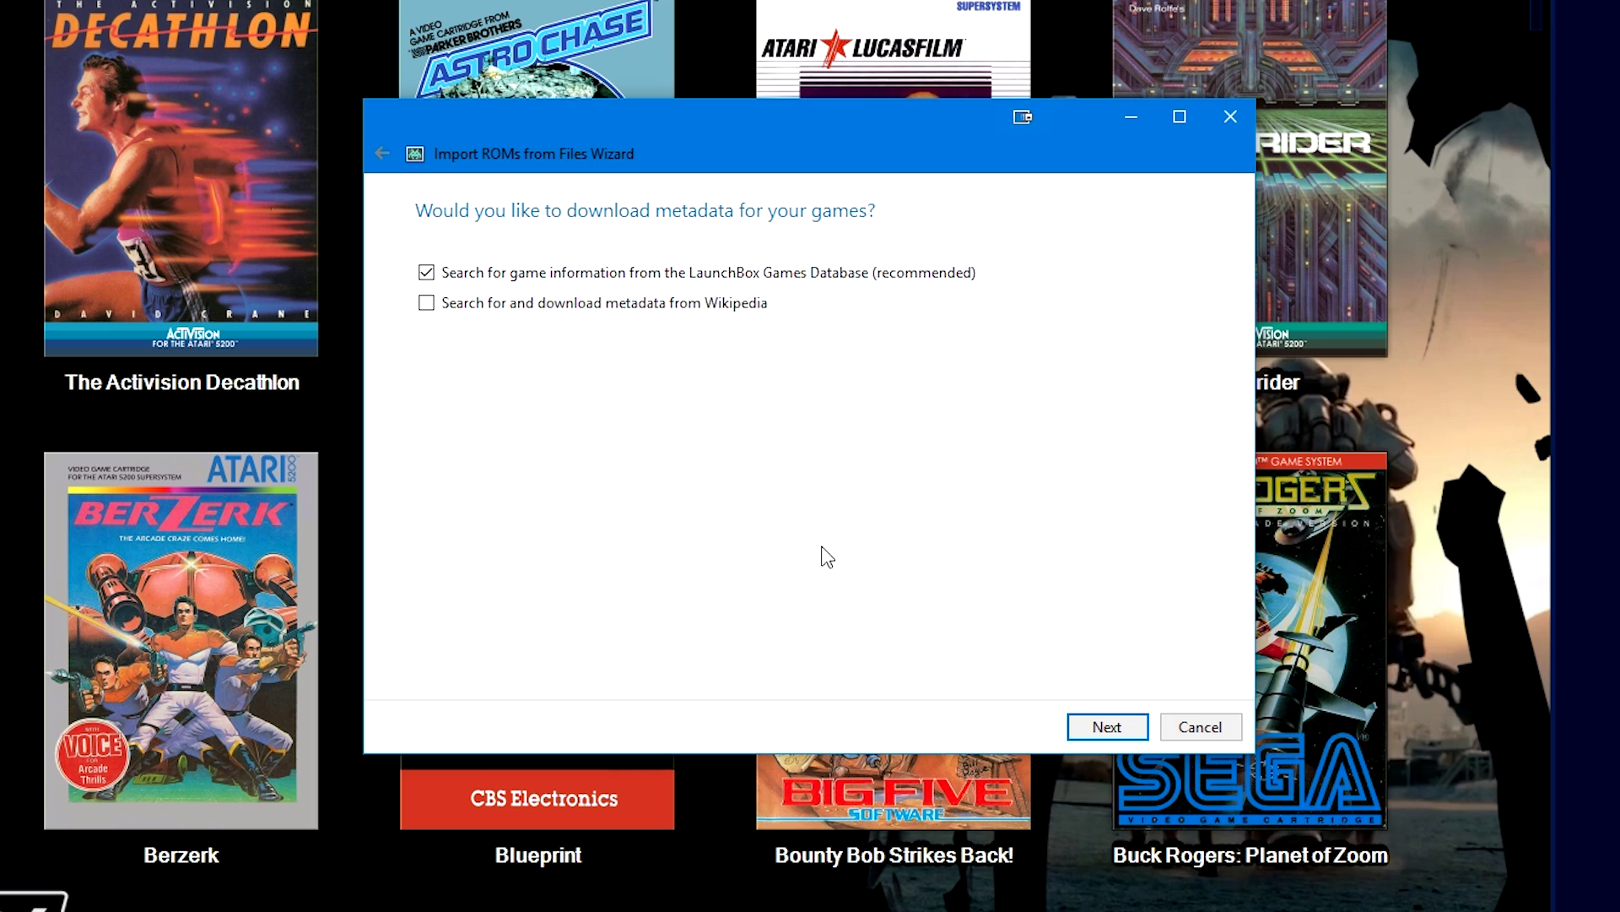
Include Wikipedia in the metadata search, download all EmuMovies media types and keep the default custom import options.
left_click(762, 306)
left_click(1096, 741)
key("Return")
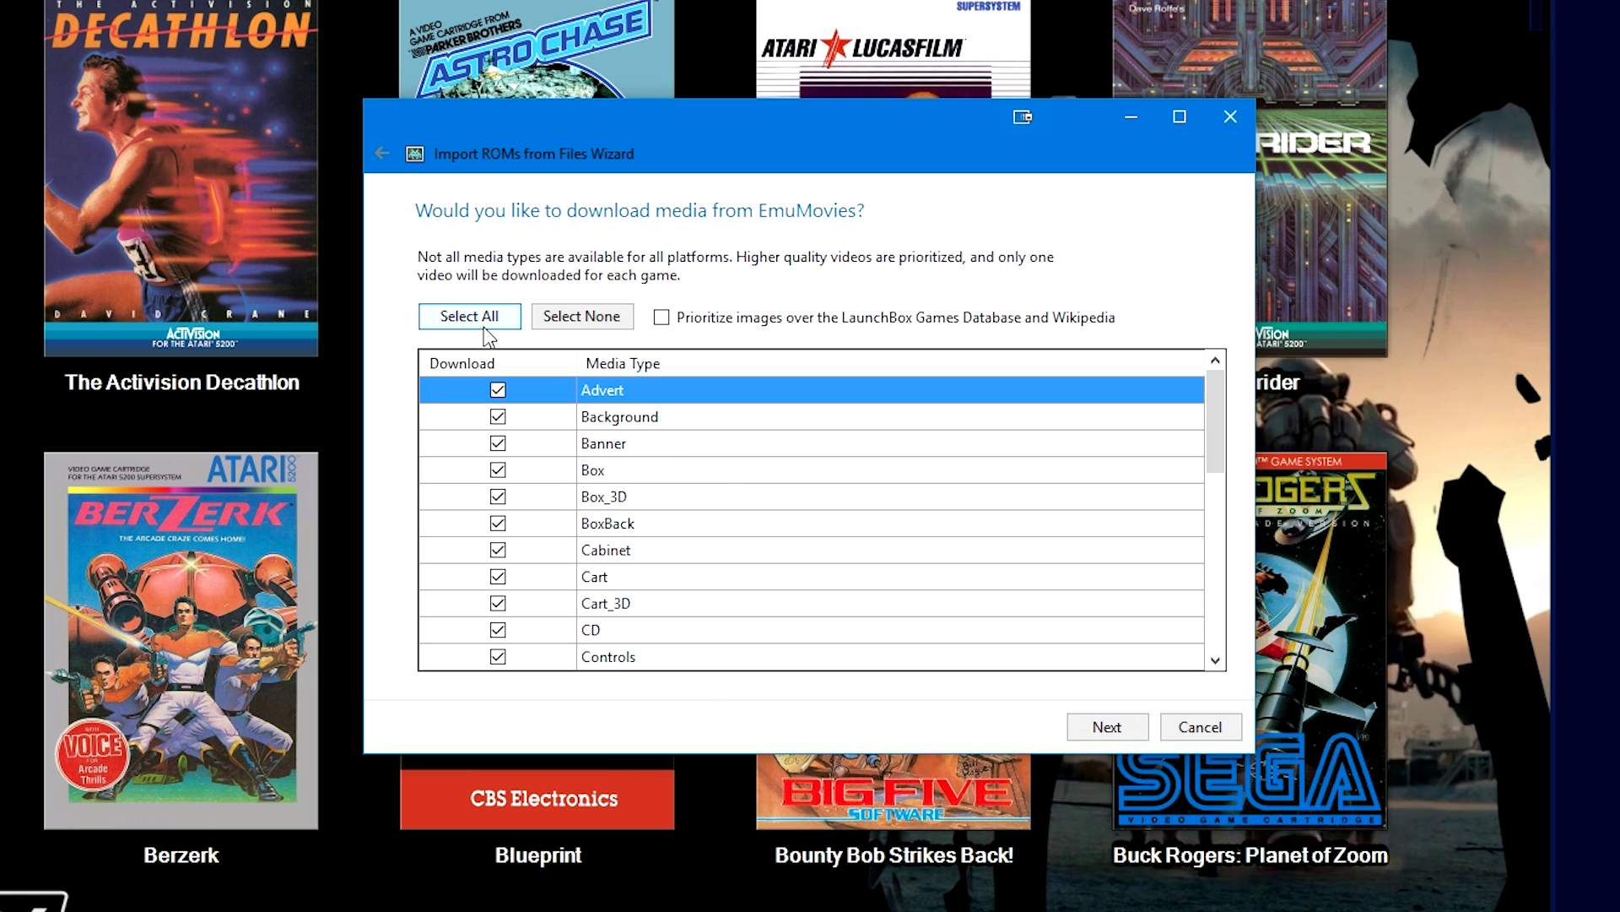
left_click(1099, 731)
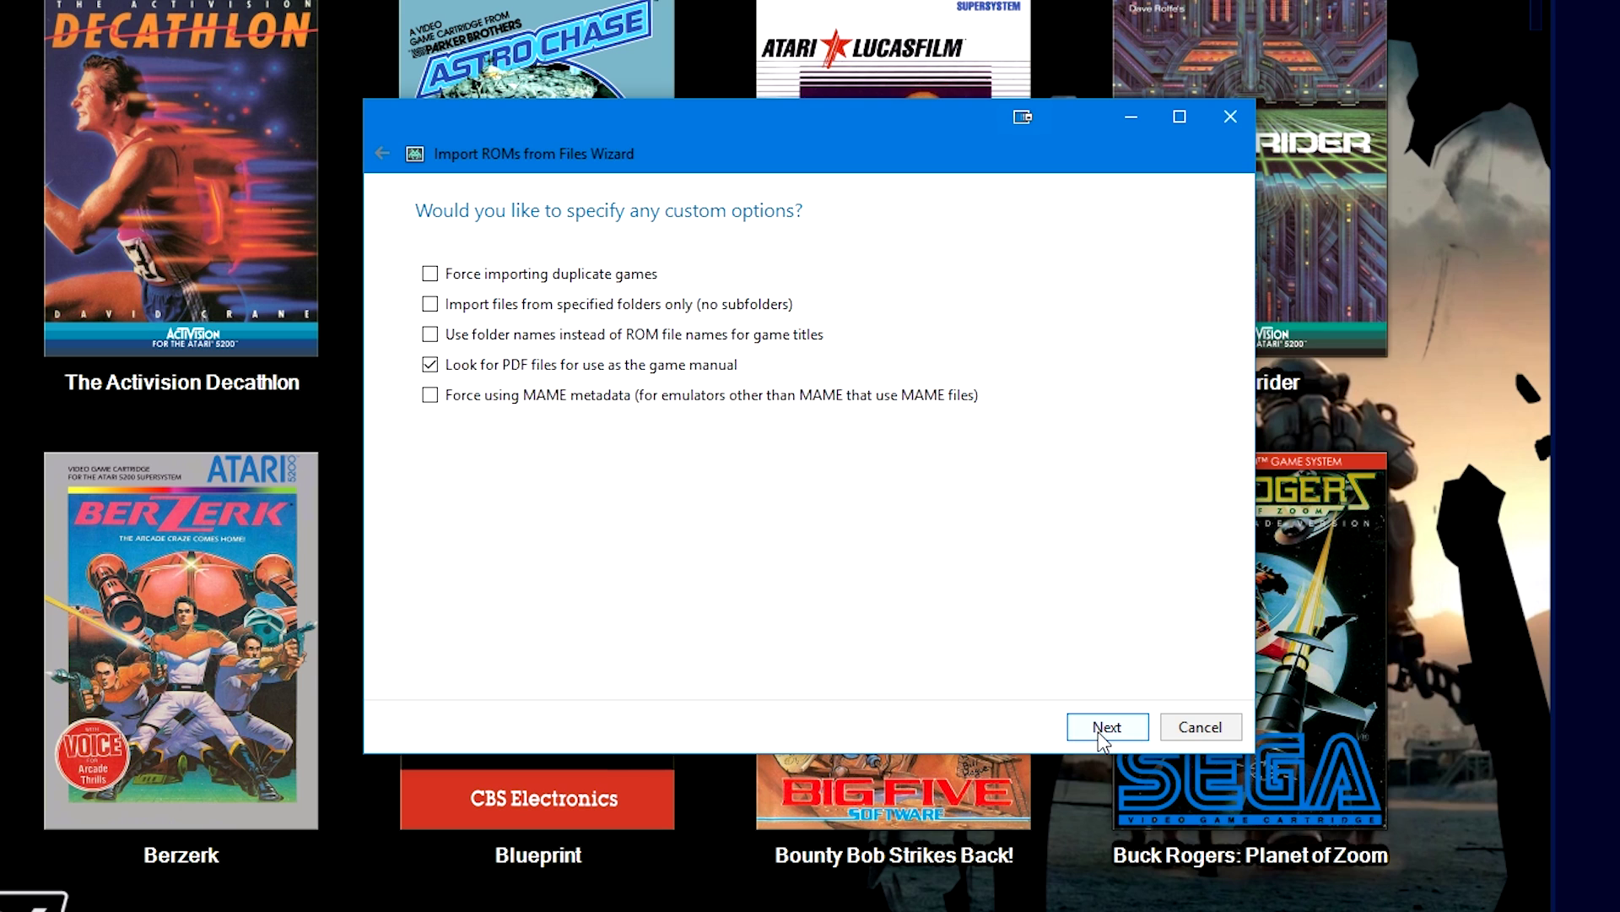
left_click(1100, 732)
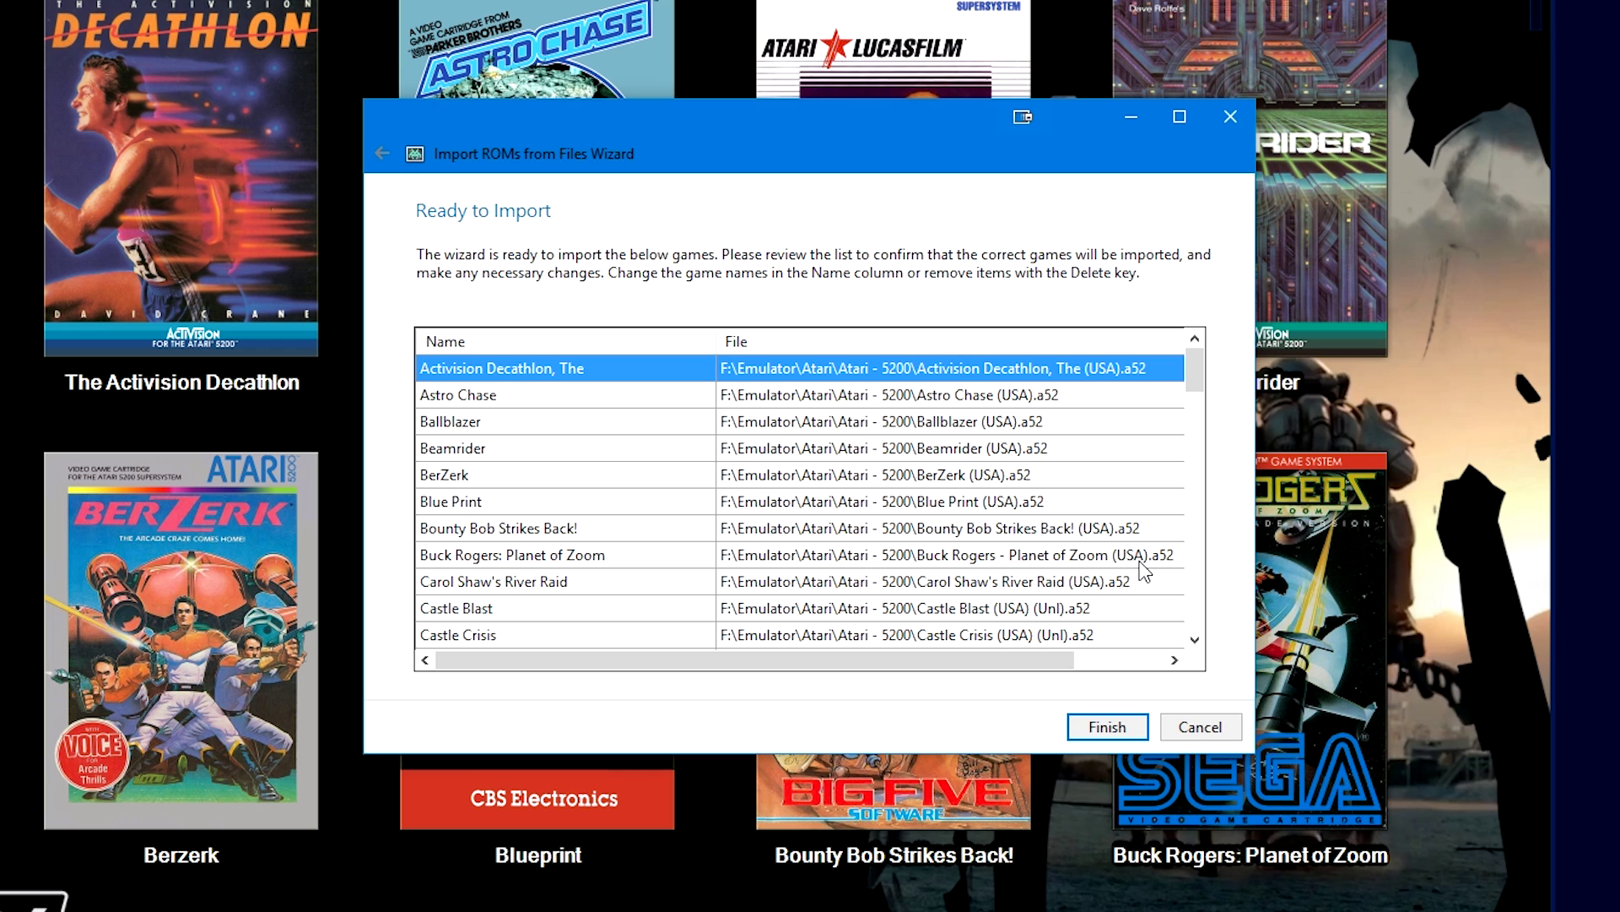
Remove BerZerk from the list of games to import, review the remaining entries and finish the import wizard.
left_click(522, 481)
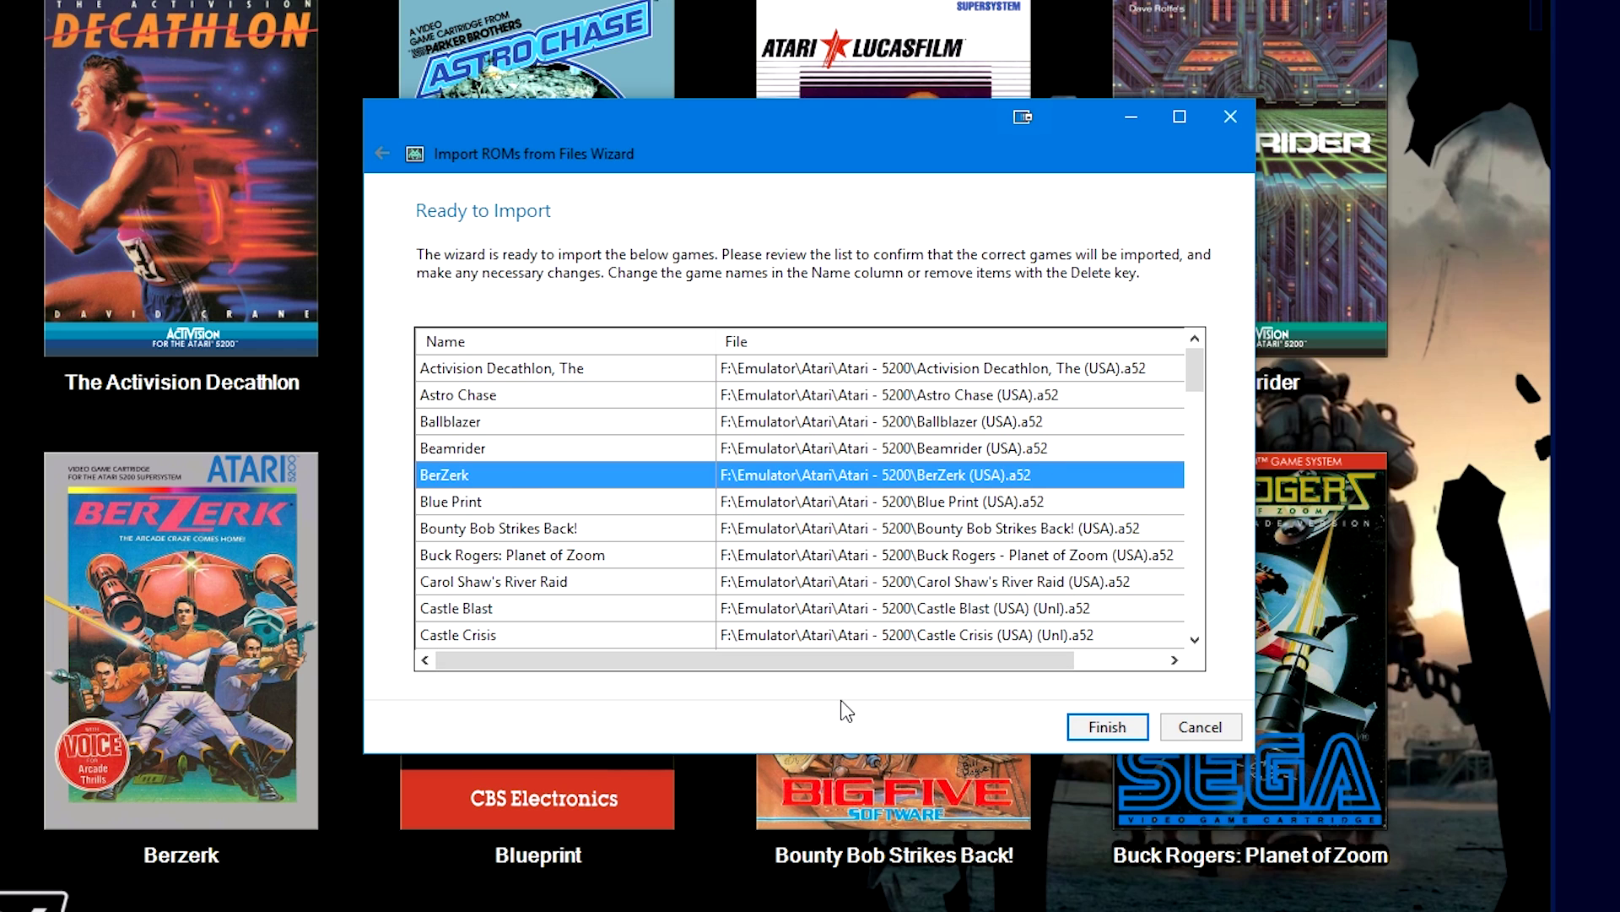
key("Delete")
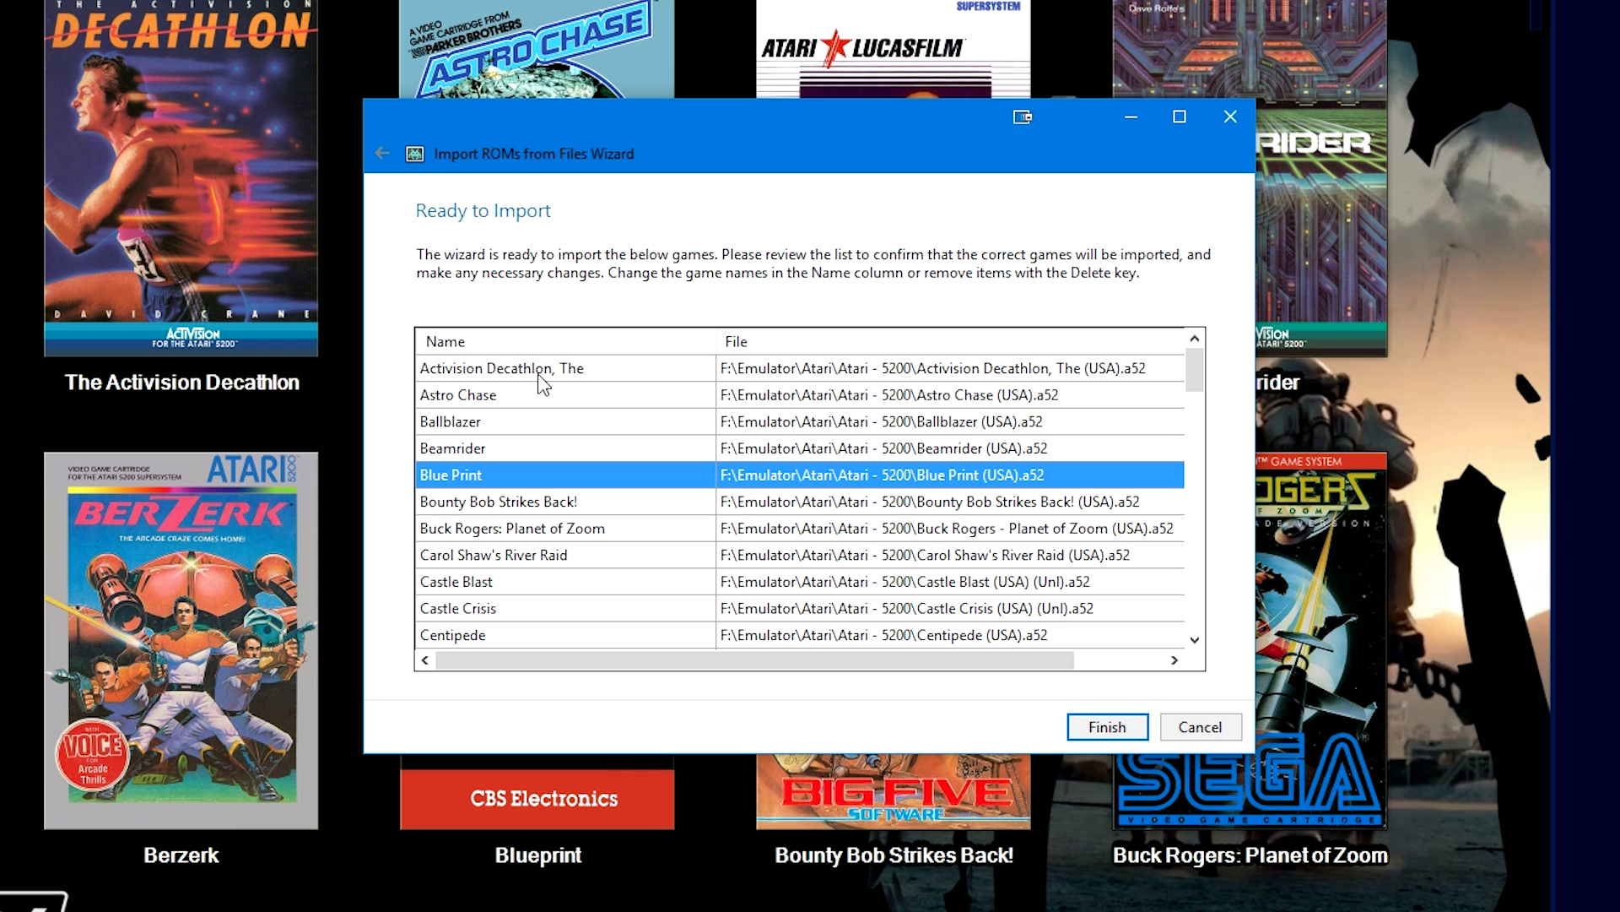
scroll(785, 561, "down", 15)
scroll(785, 561, "down", 8)
key("Return")
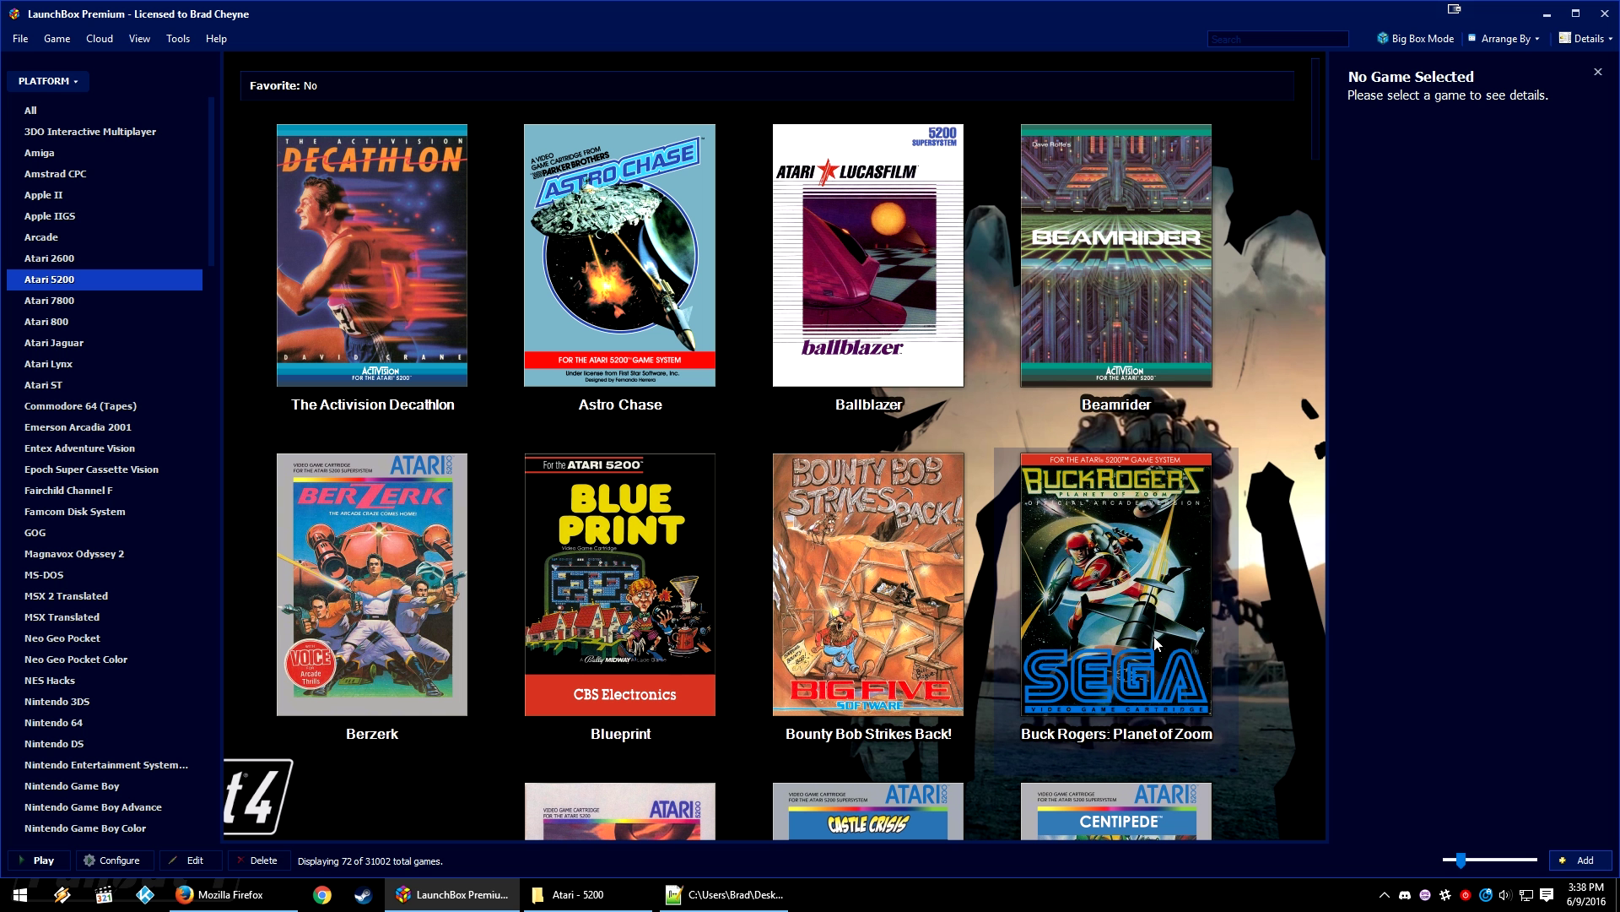
Launch Buck Rogers: Planet of Zoom with MESS and bring up the emulator's in-game configuration menu.
left_click(1156, 643)
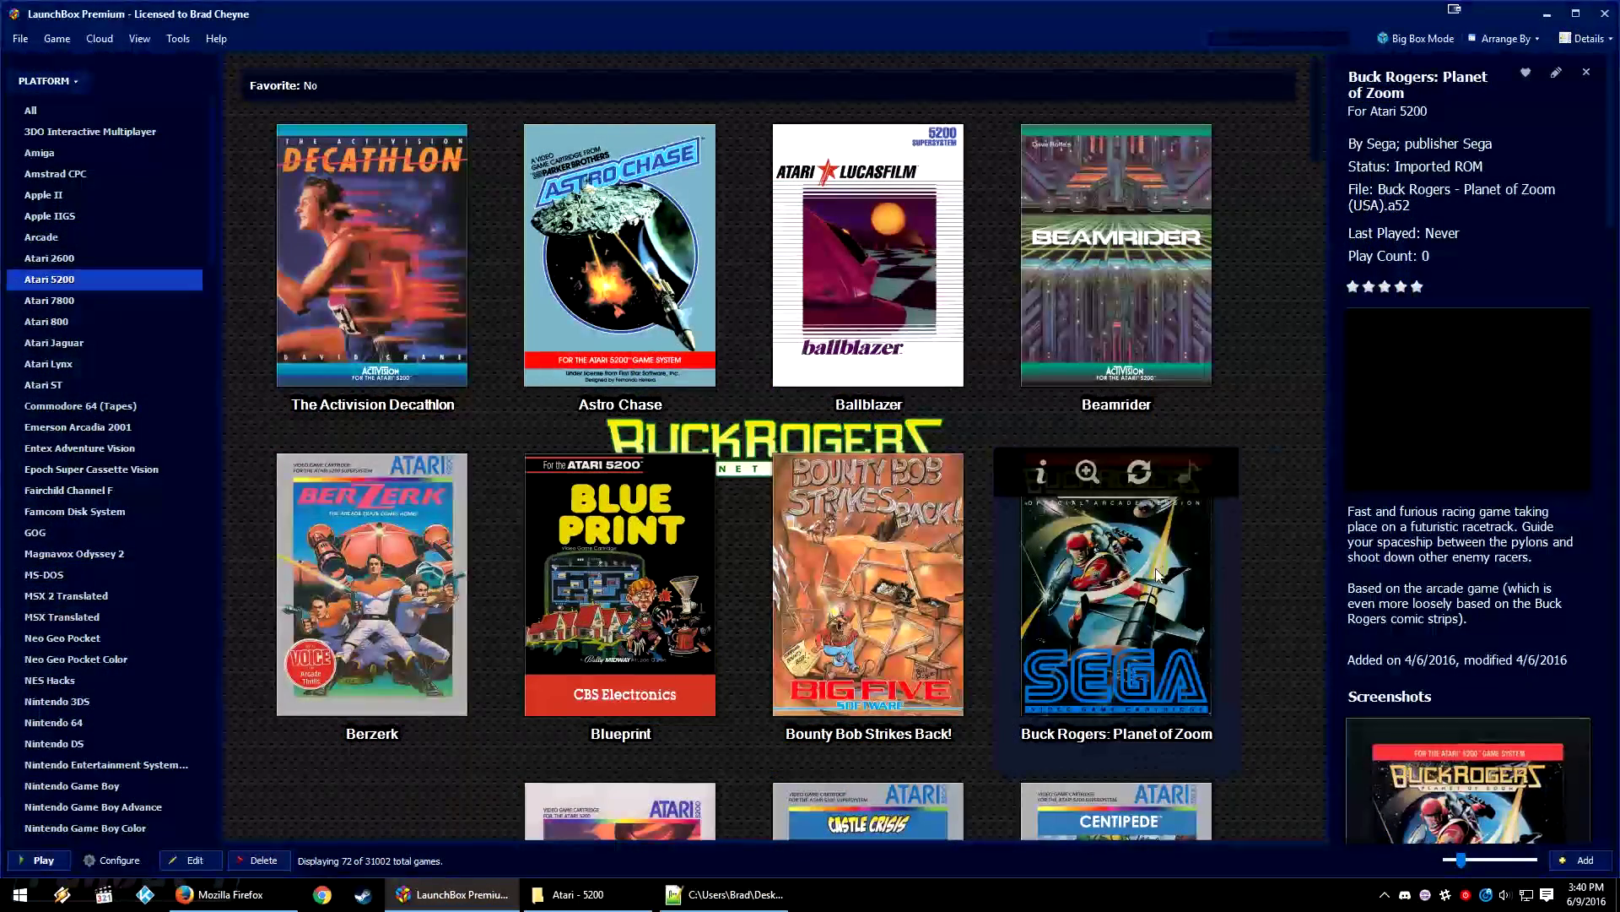
double_click(1145, 582)
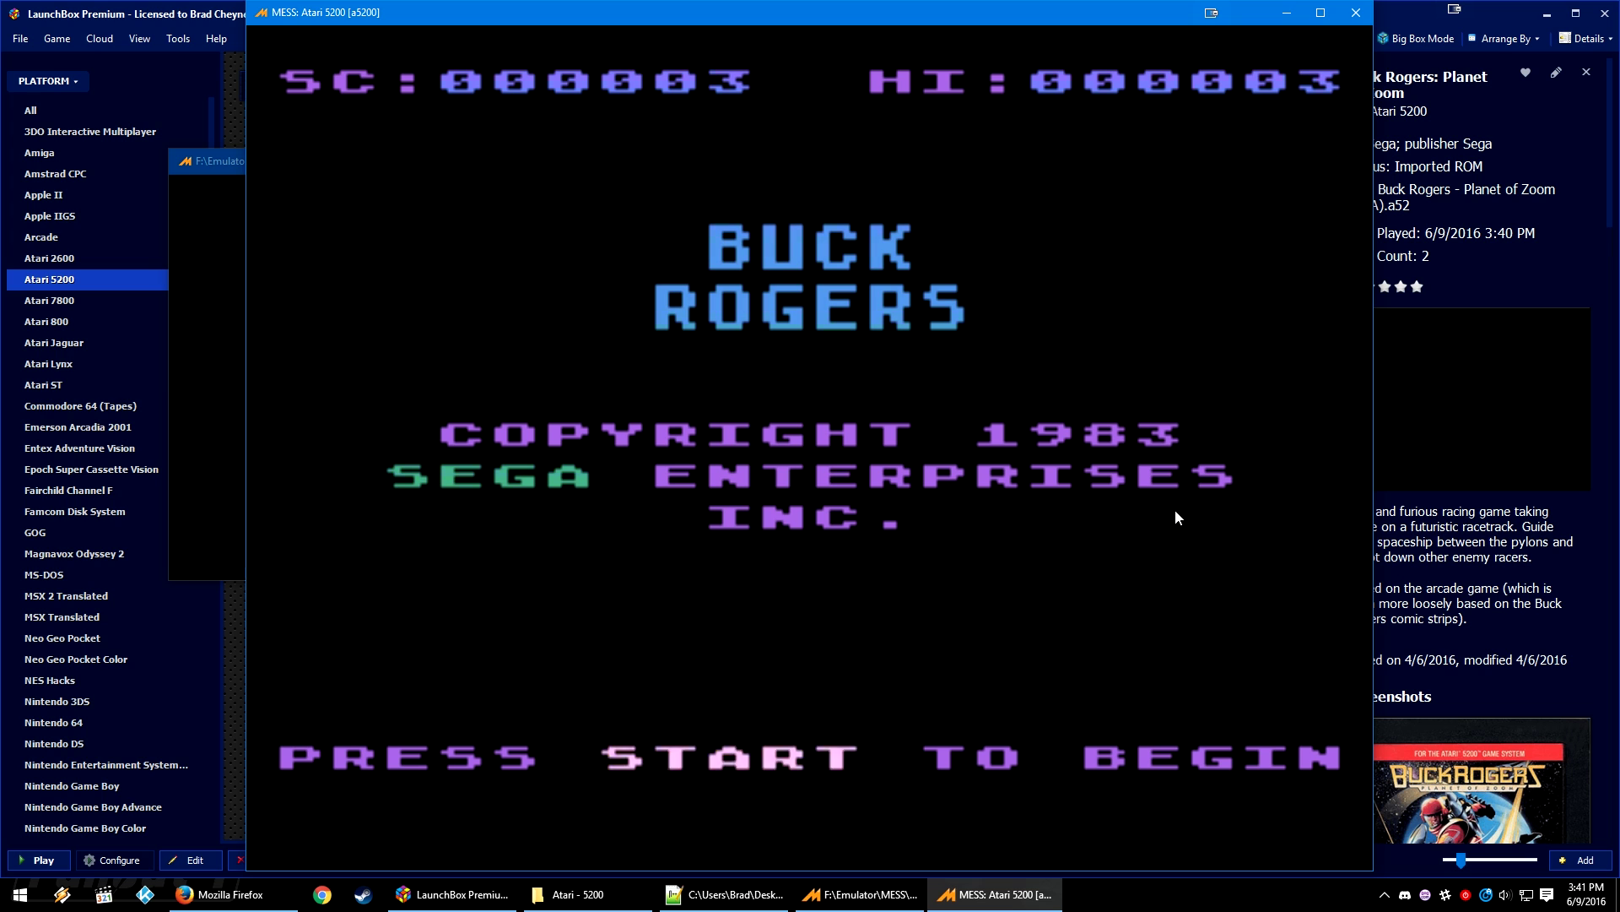
key("Tab")
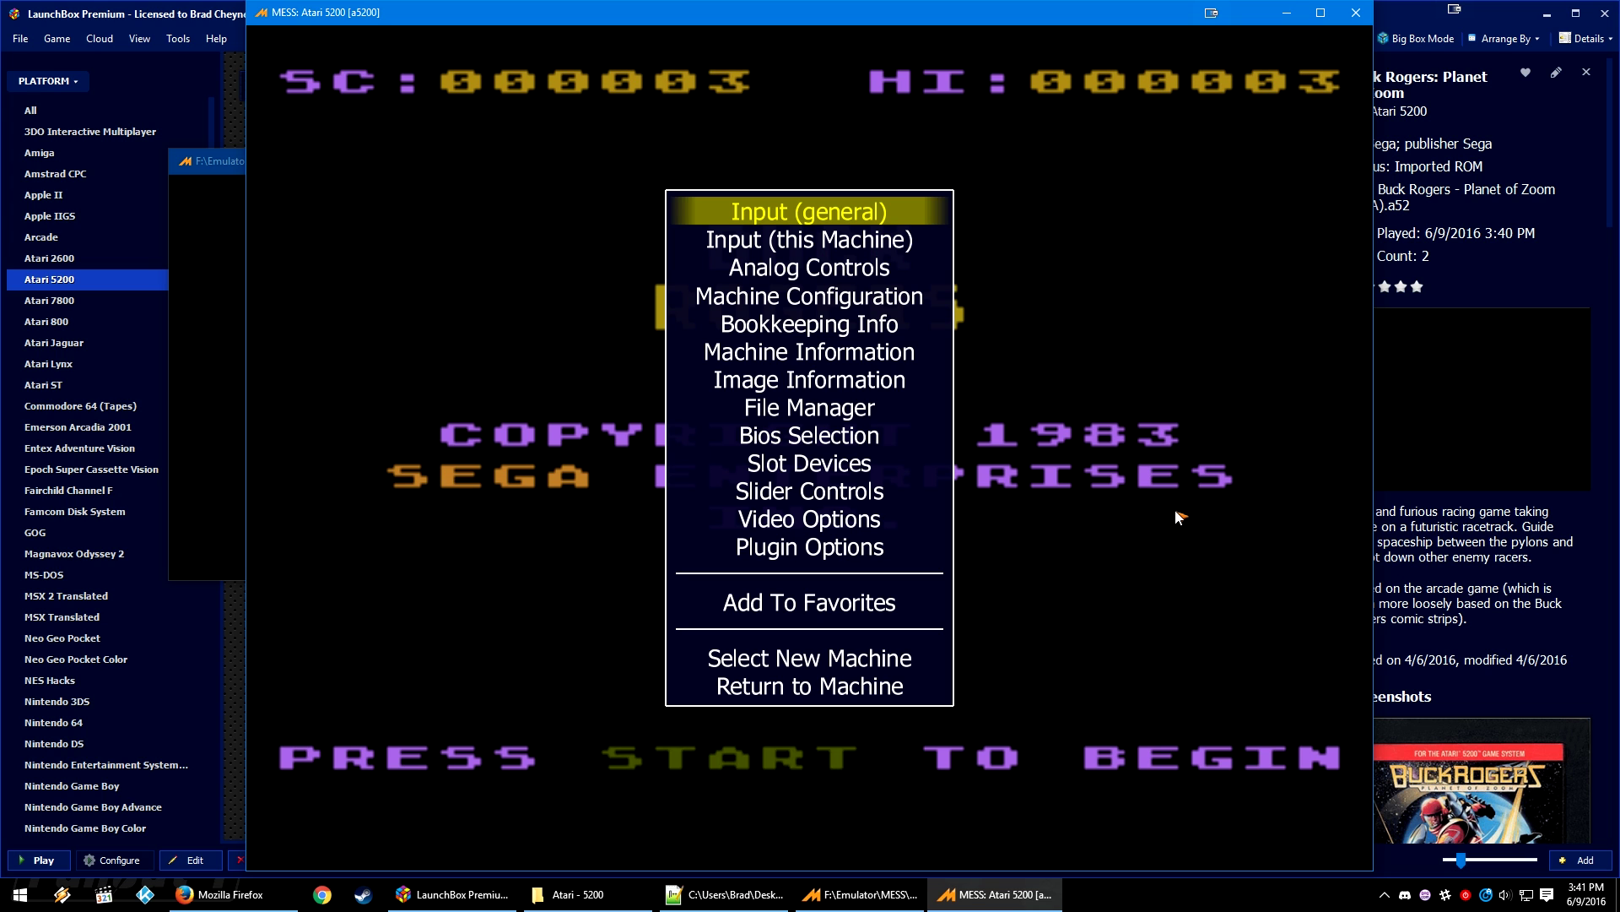
Examine the control mappings under Input (this Machine) for the Atari 5200 and close the MESS game window.
key("Down")
key("Down")
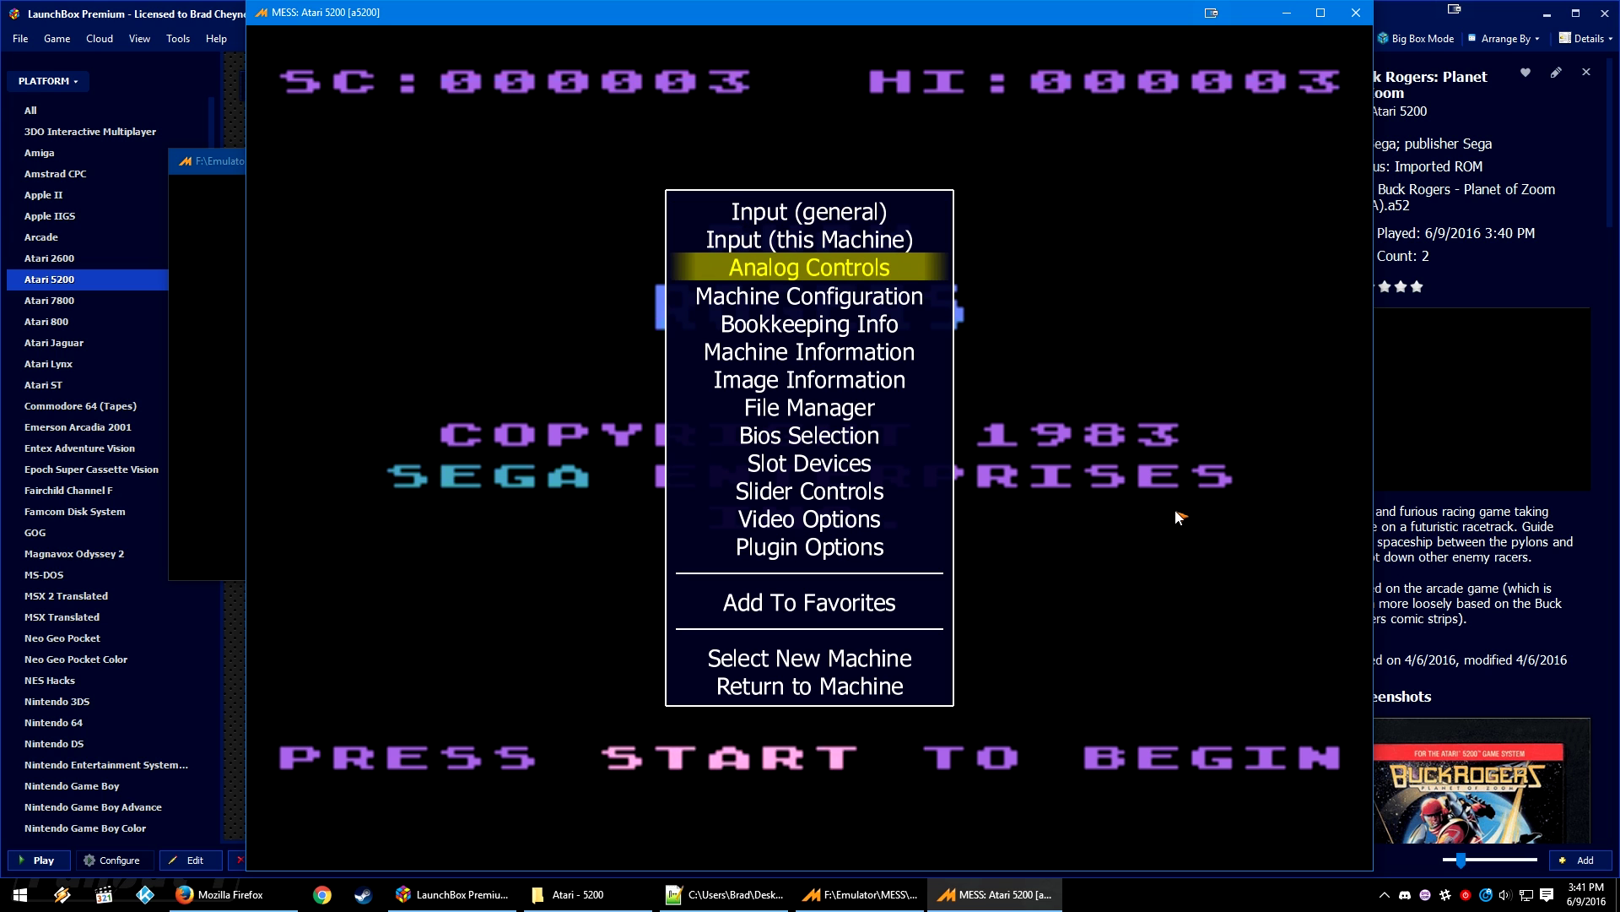
key("Down")
key("Down")
key("Down")
key("Up")
key("Up")
key("Up")
key("Up")
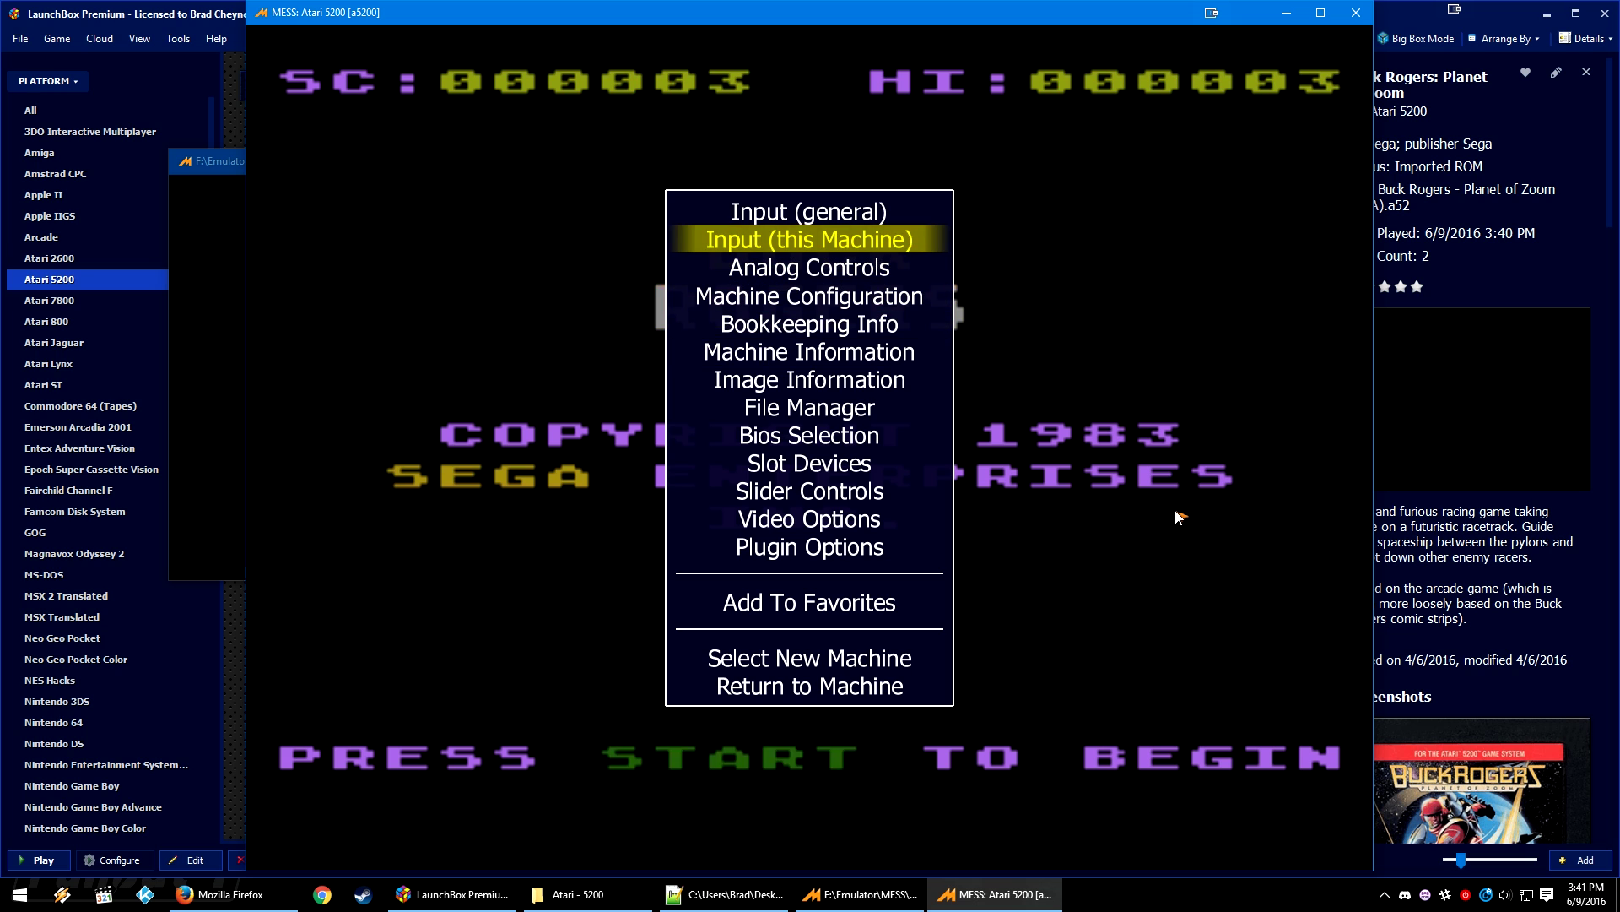
key("Up")
key("Down")
key("Return")
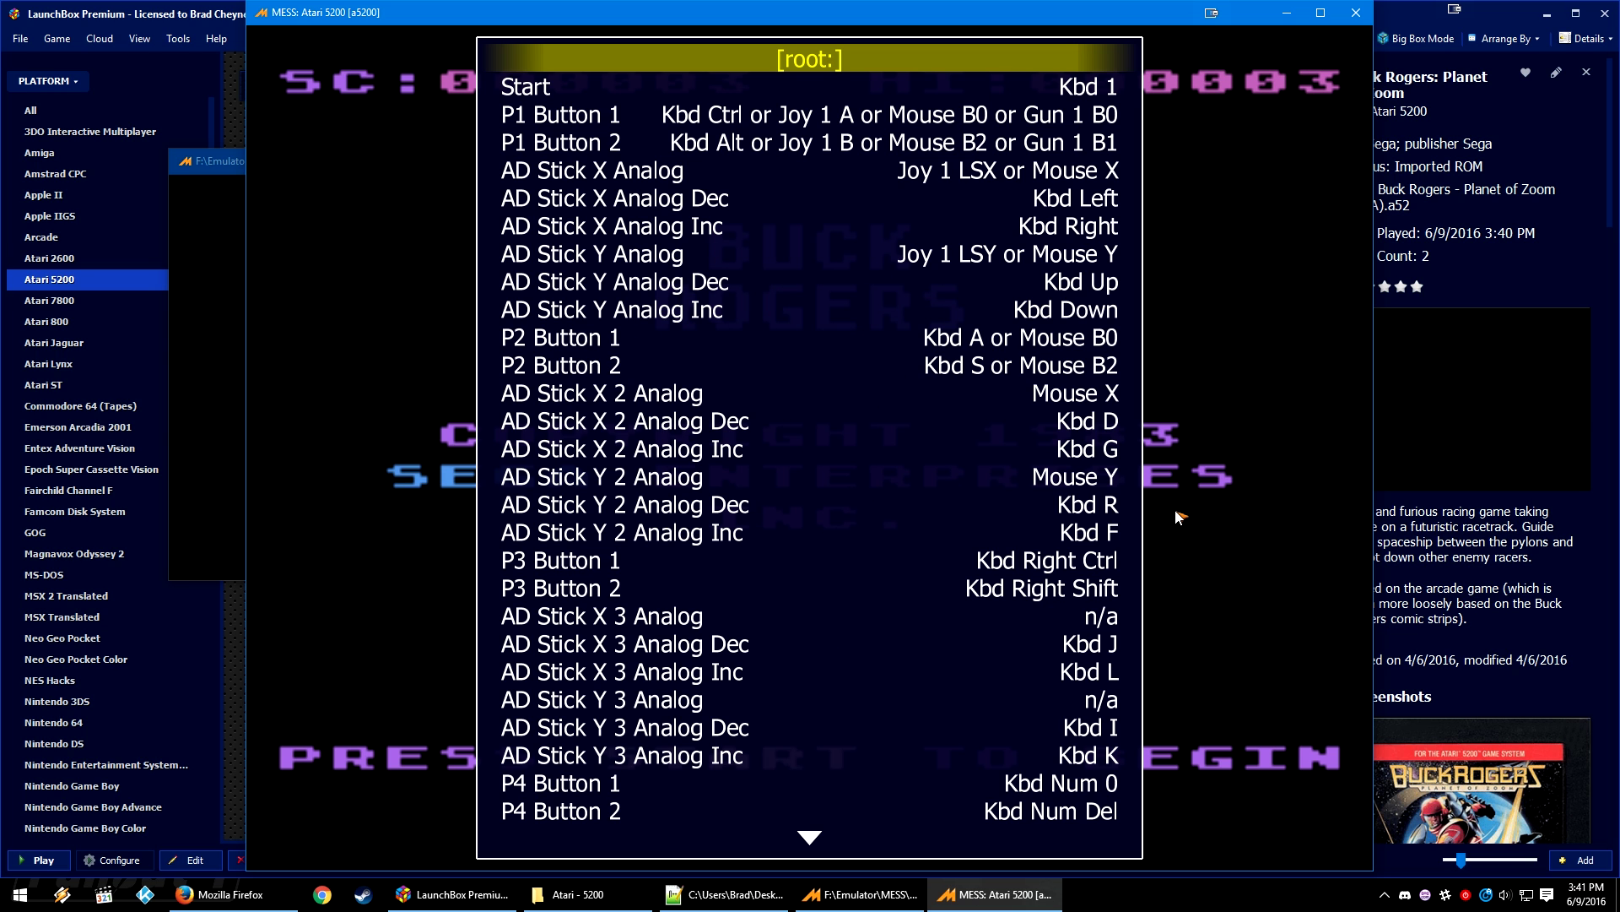
key("Tab")
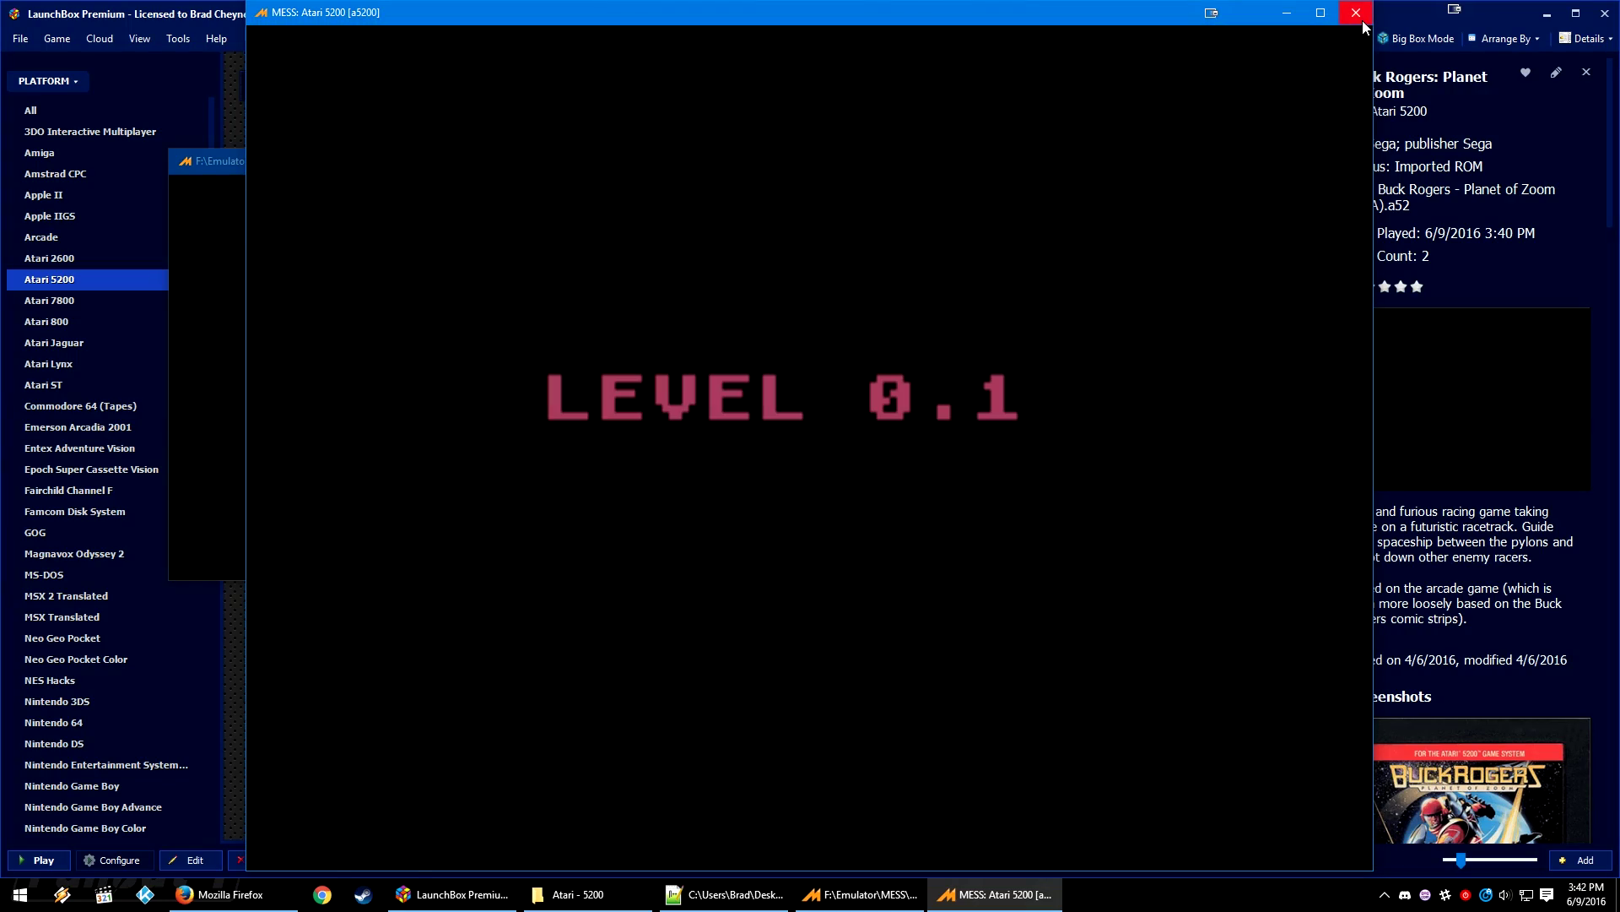
left_click(1362, 19)
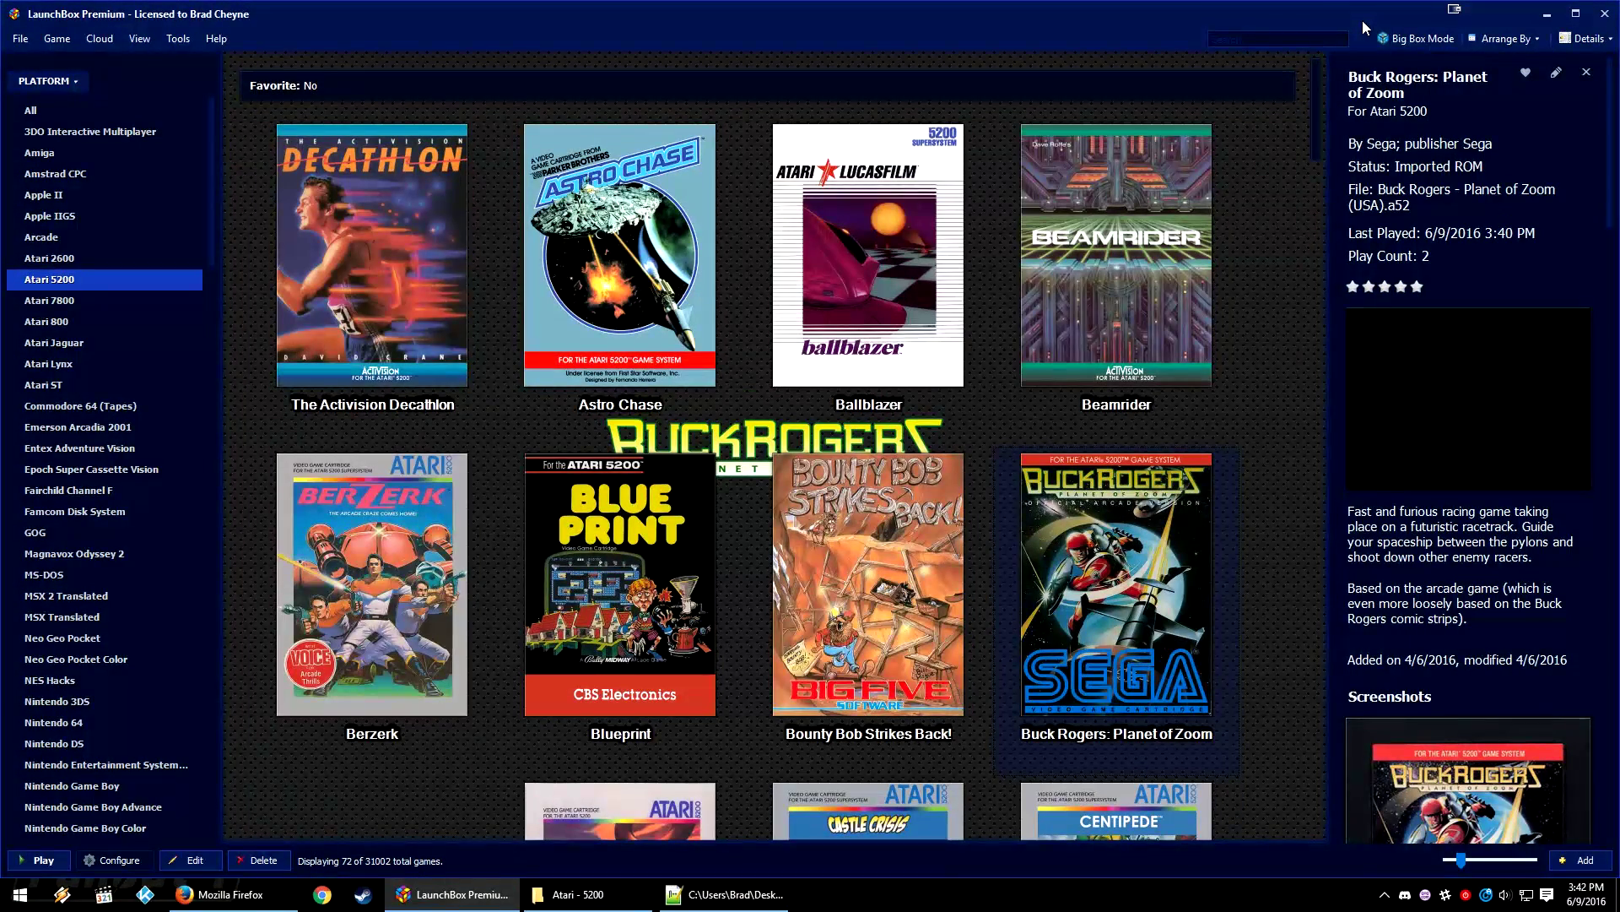